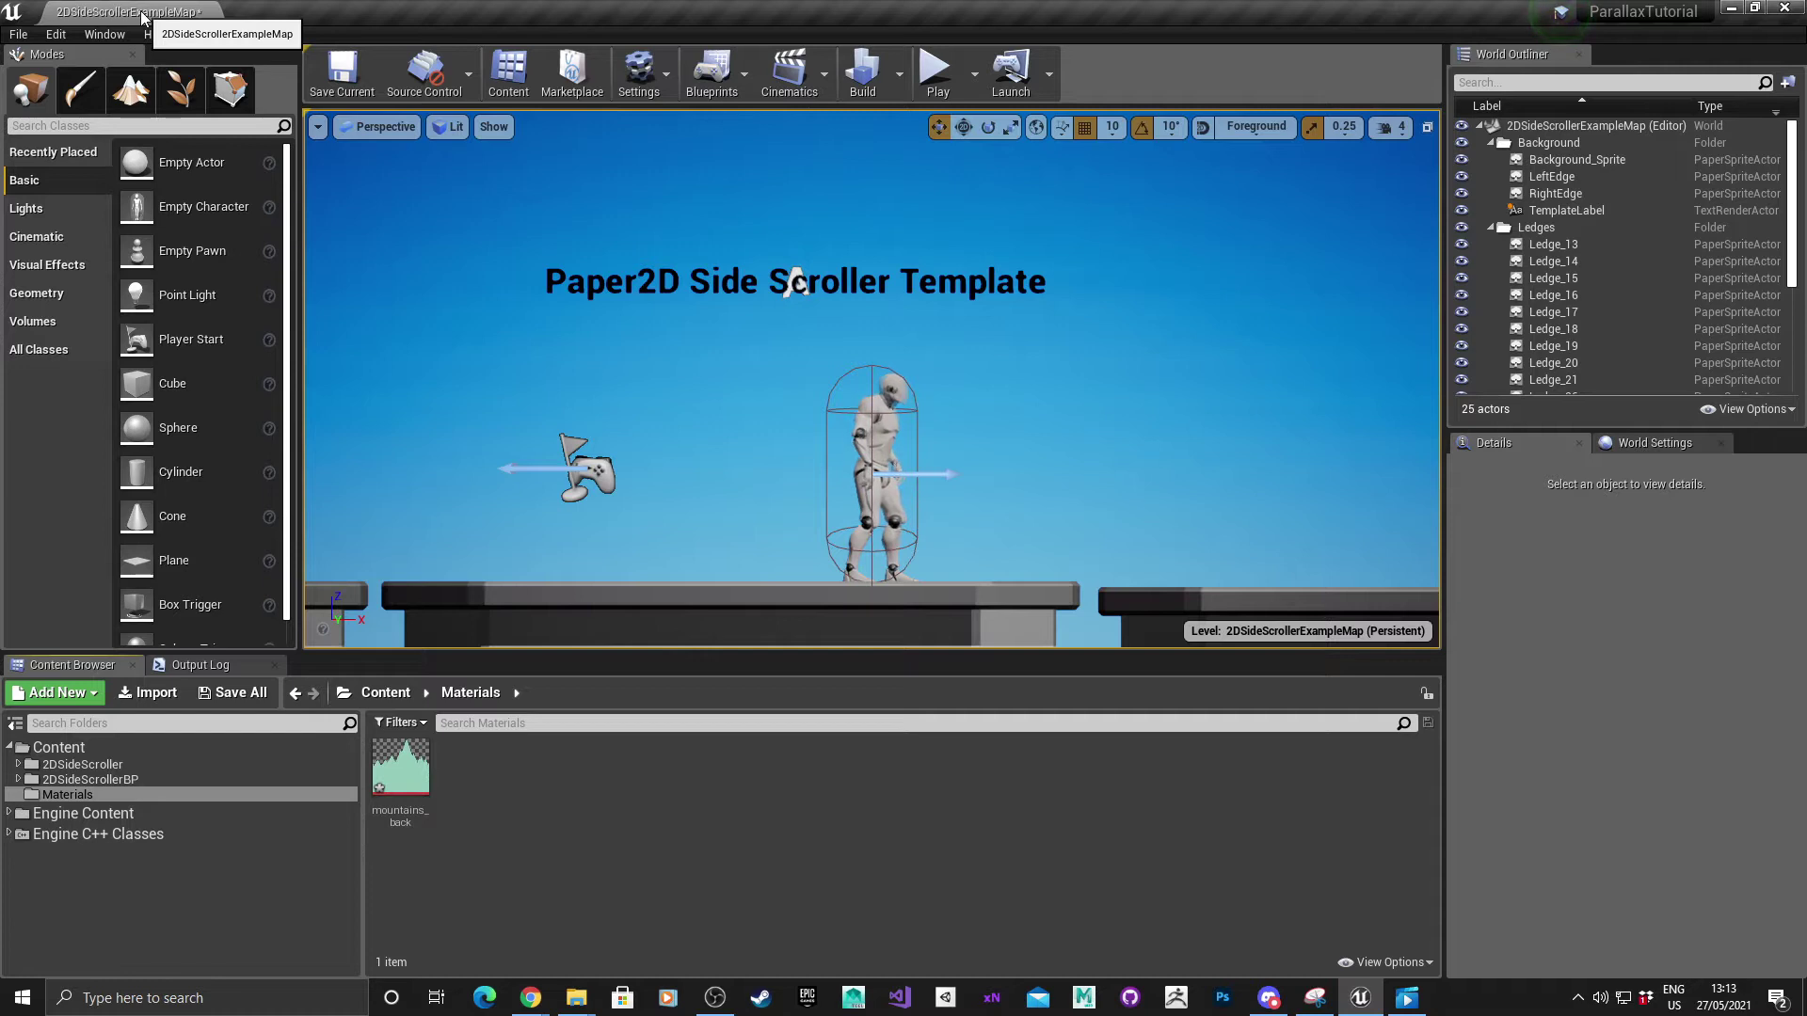
Create a new material named ParallaxMaterial in the Materials folder
{"action": "right_click", "coordinate": [500, 787]}
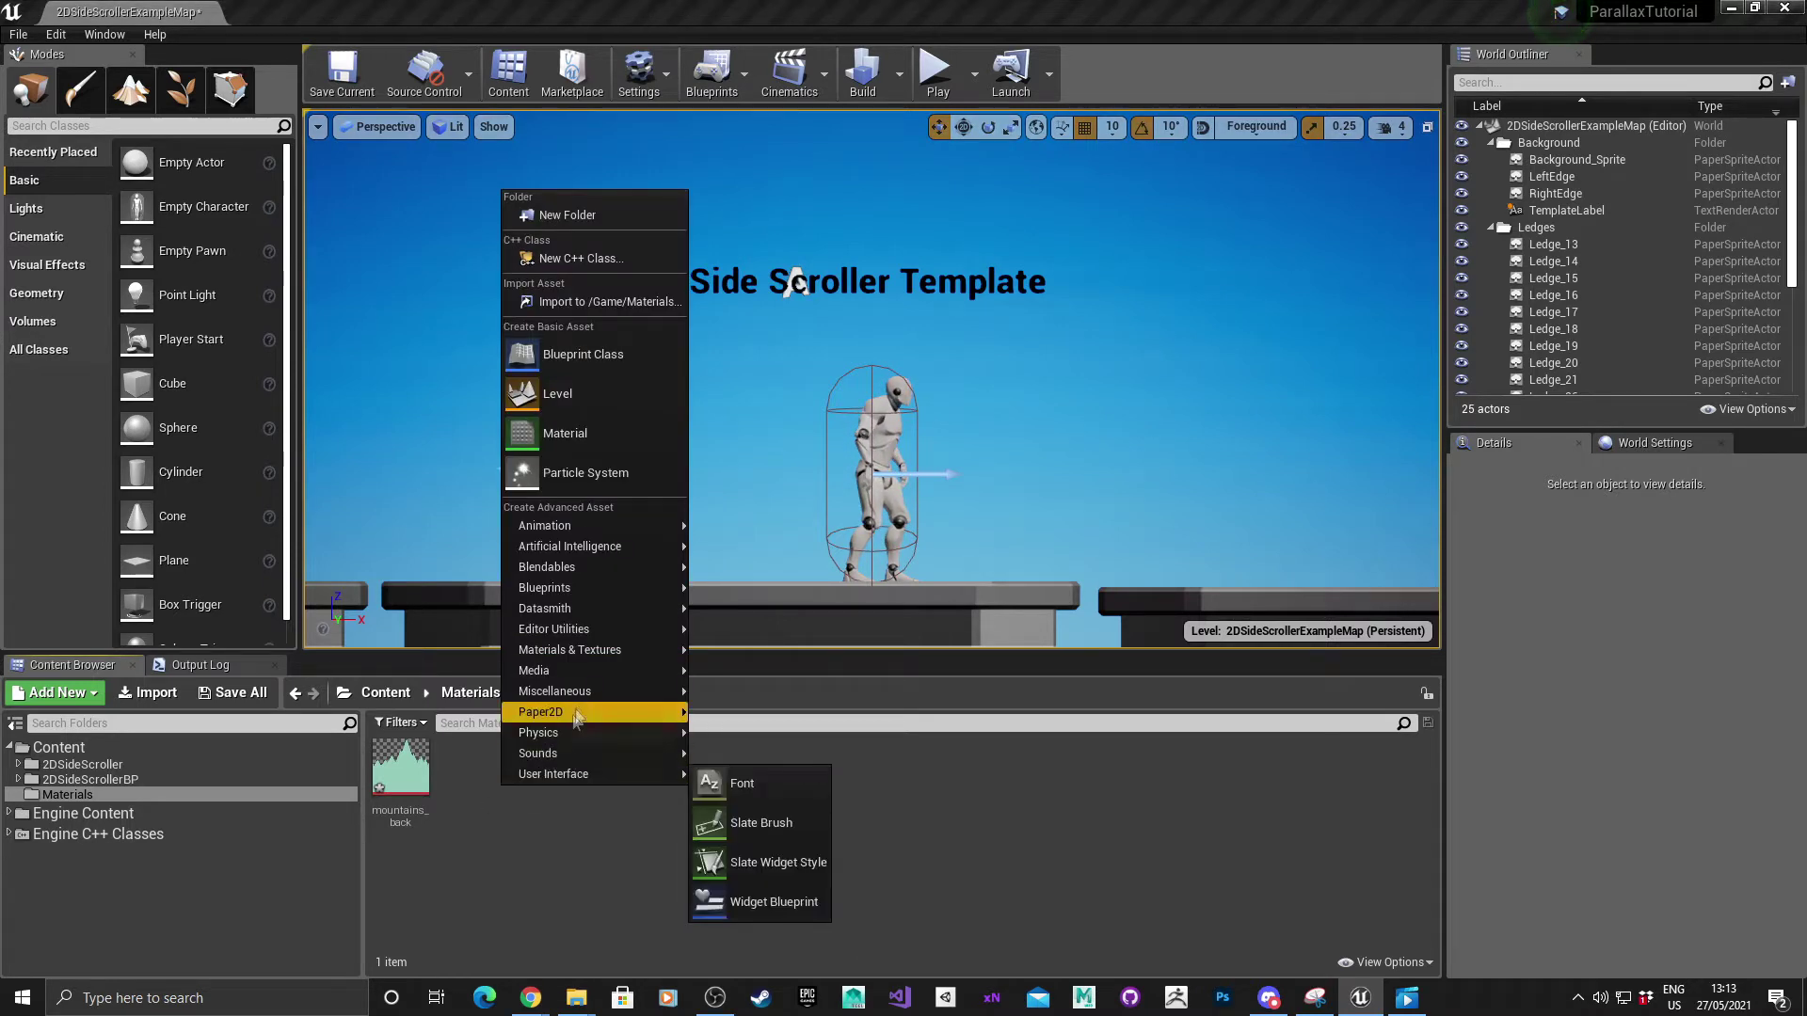
{"action": "mouse_move", "coordinate": [619, 609]}
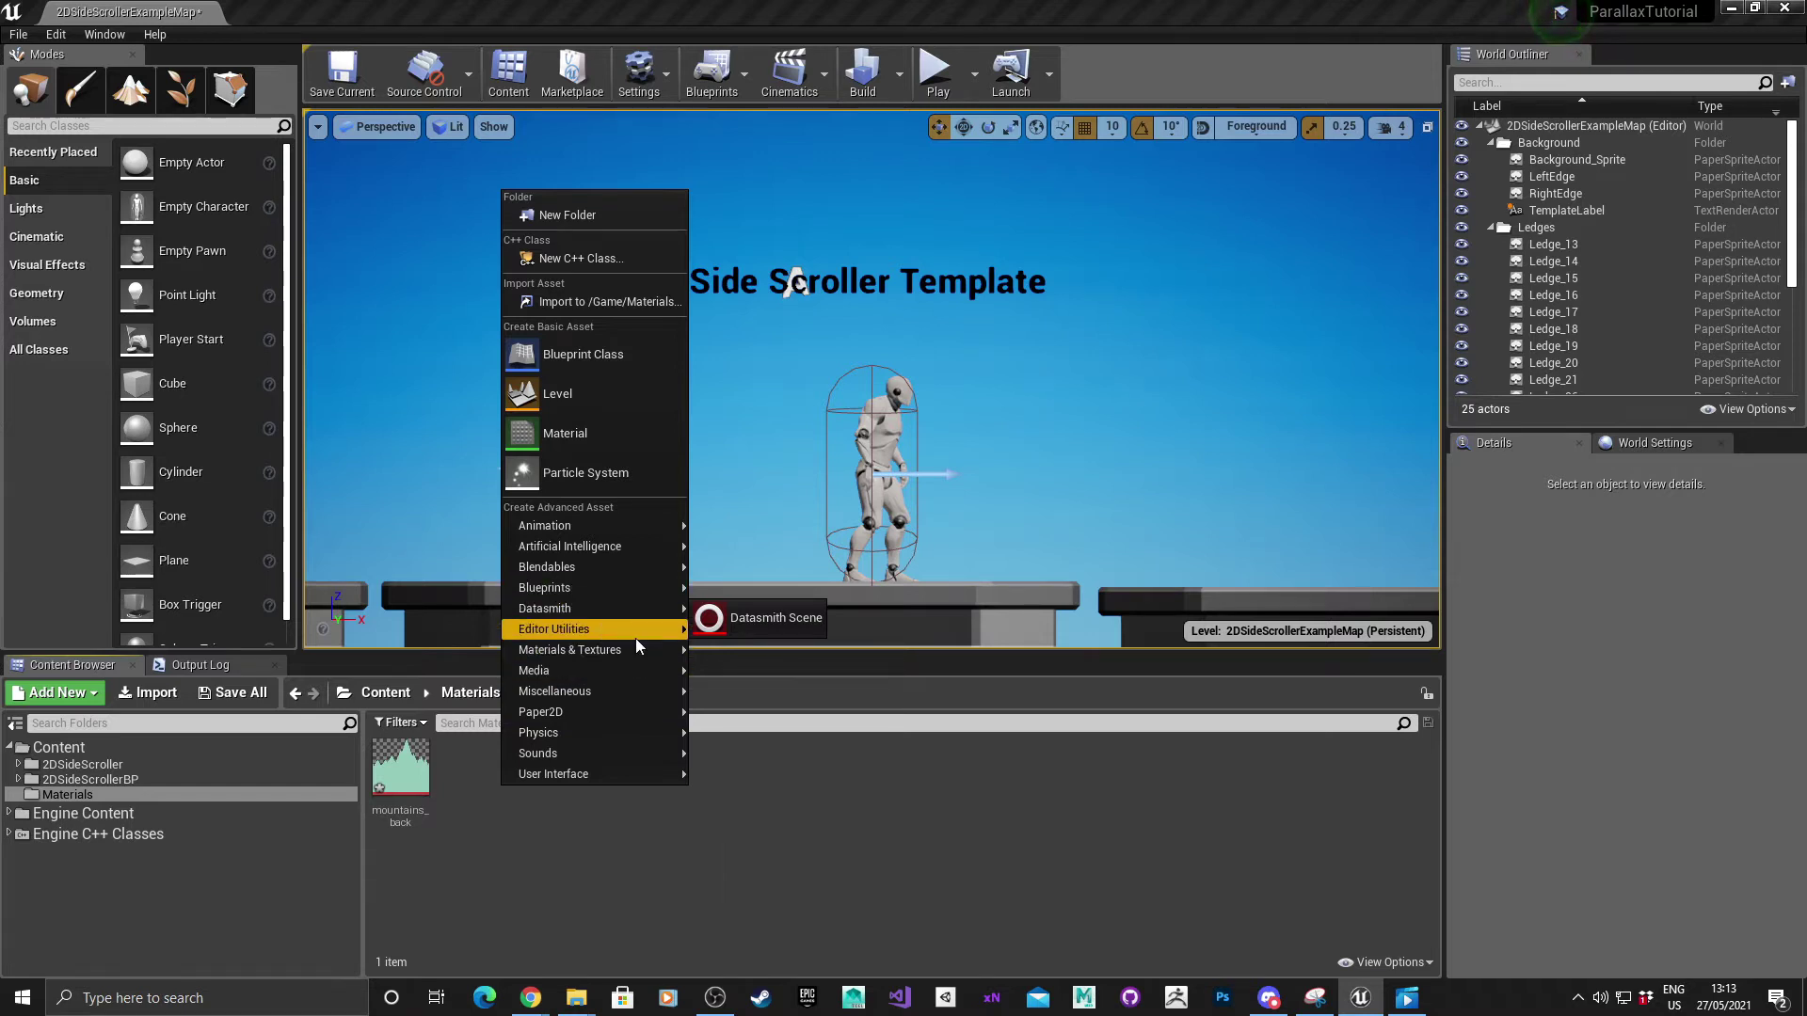
{"action": "mouse_move", "coordinate": [644, 654]}
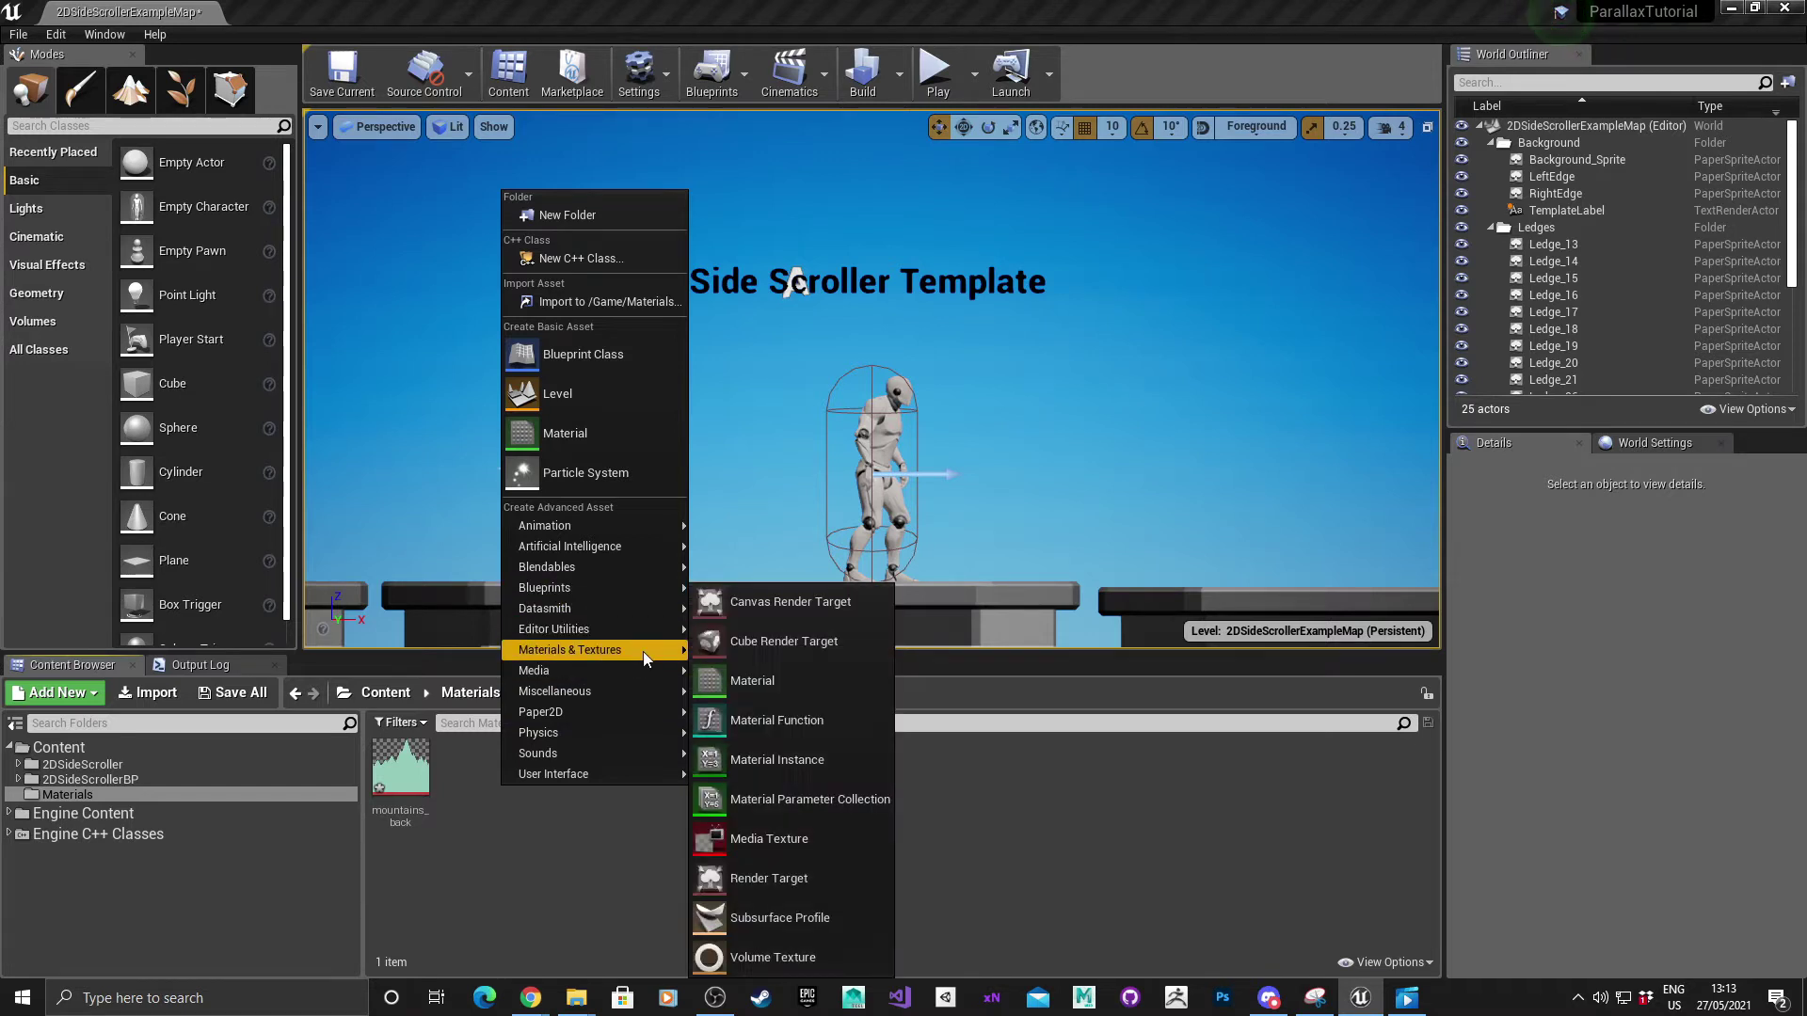
{"action": "left_click", "coordinate": [758, 680]}
{"action": "type", "text": "Pa"}
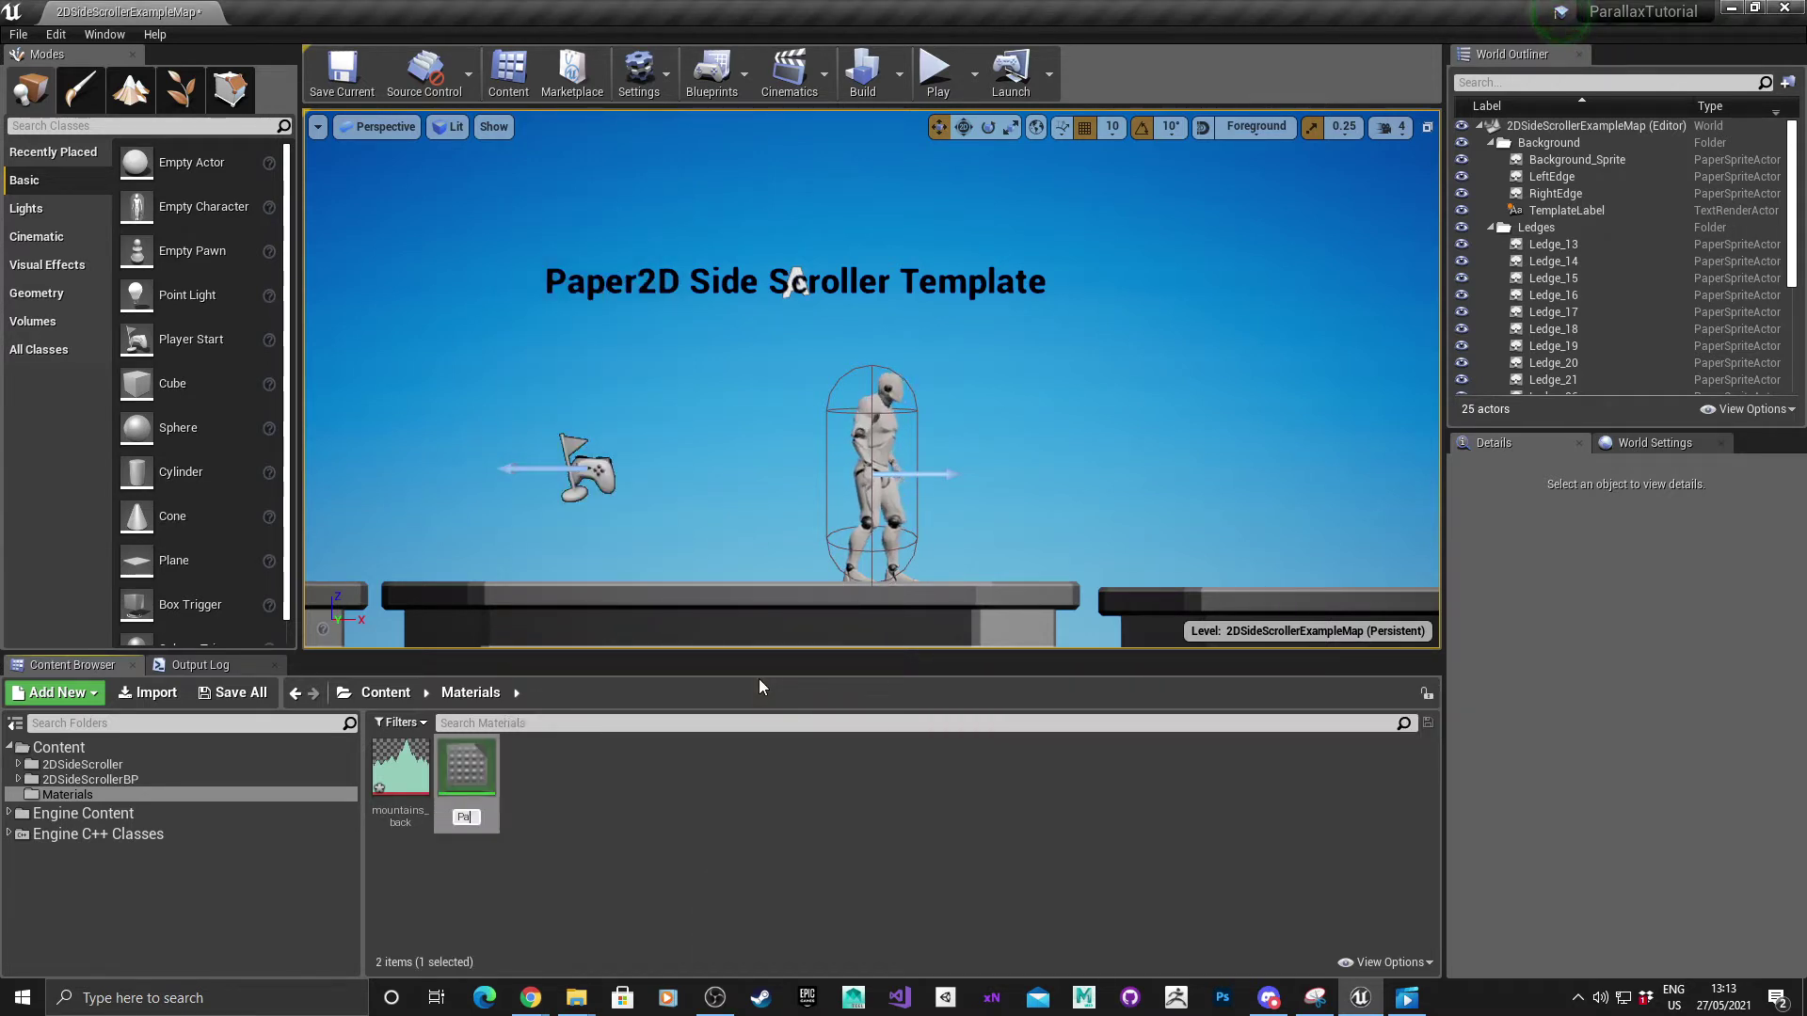
{"action": "type", "text": "rallax"}
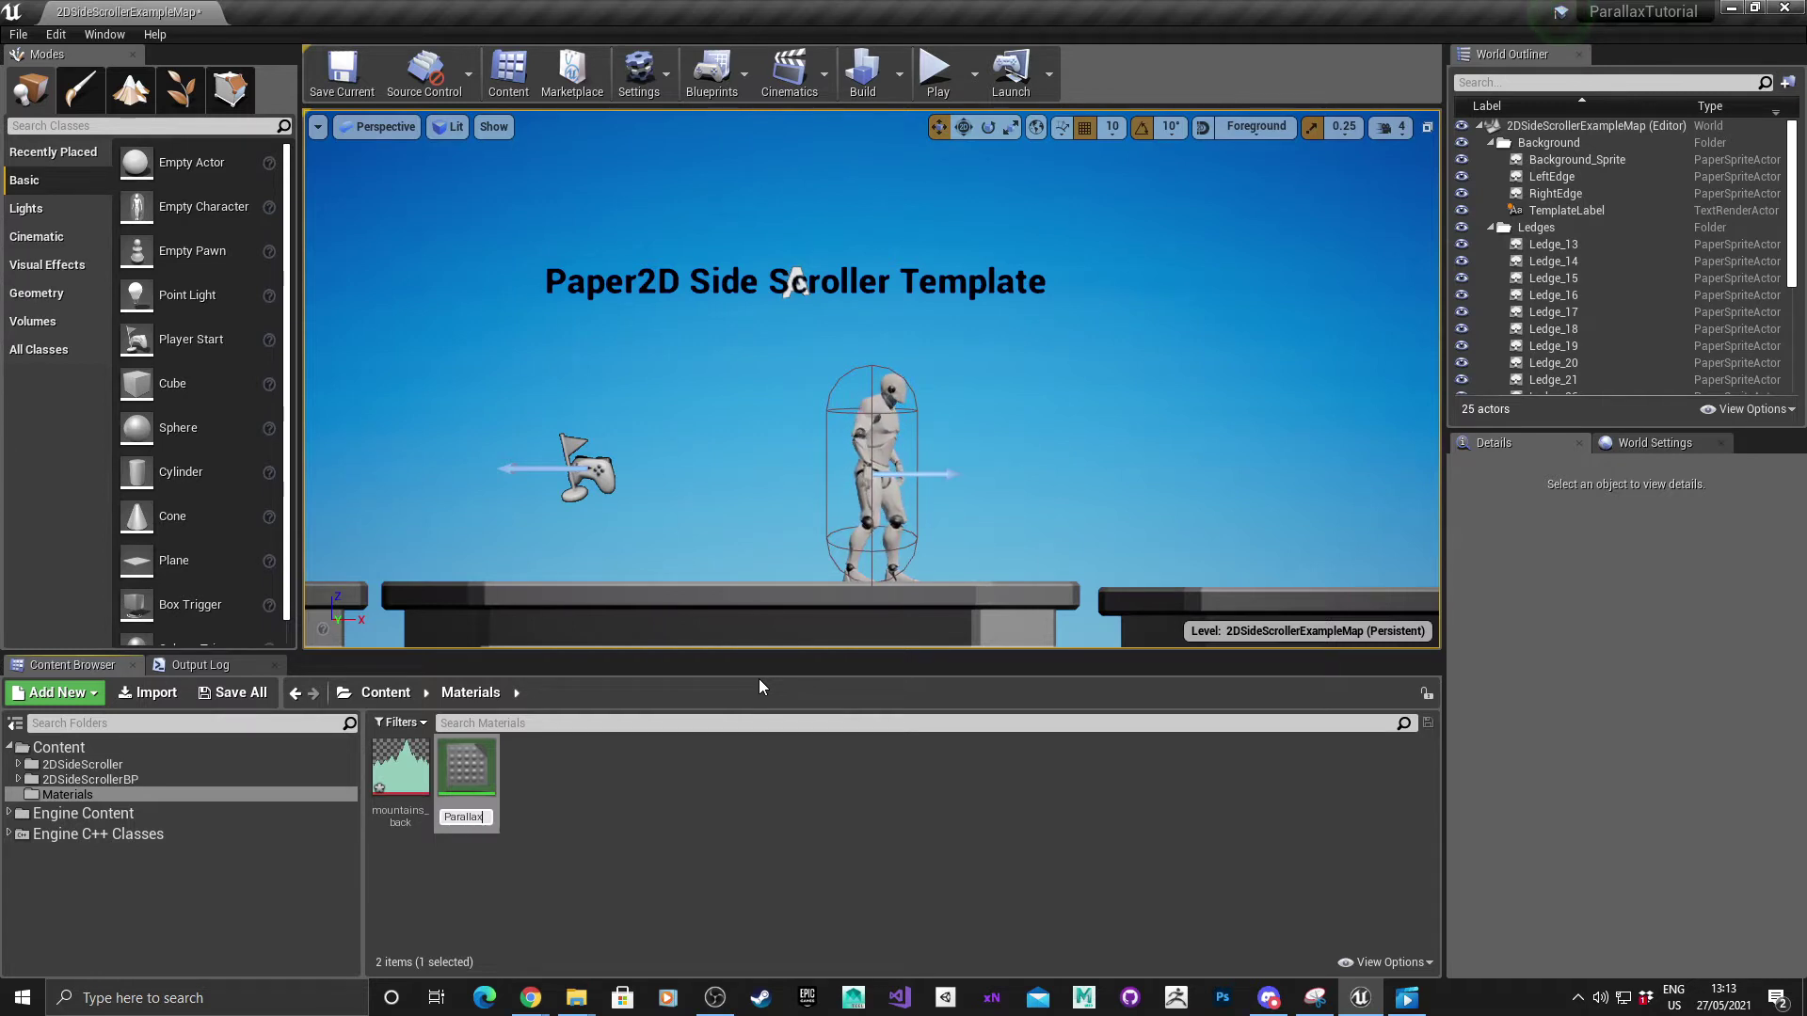
{"action": "type", "text": "Material"}
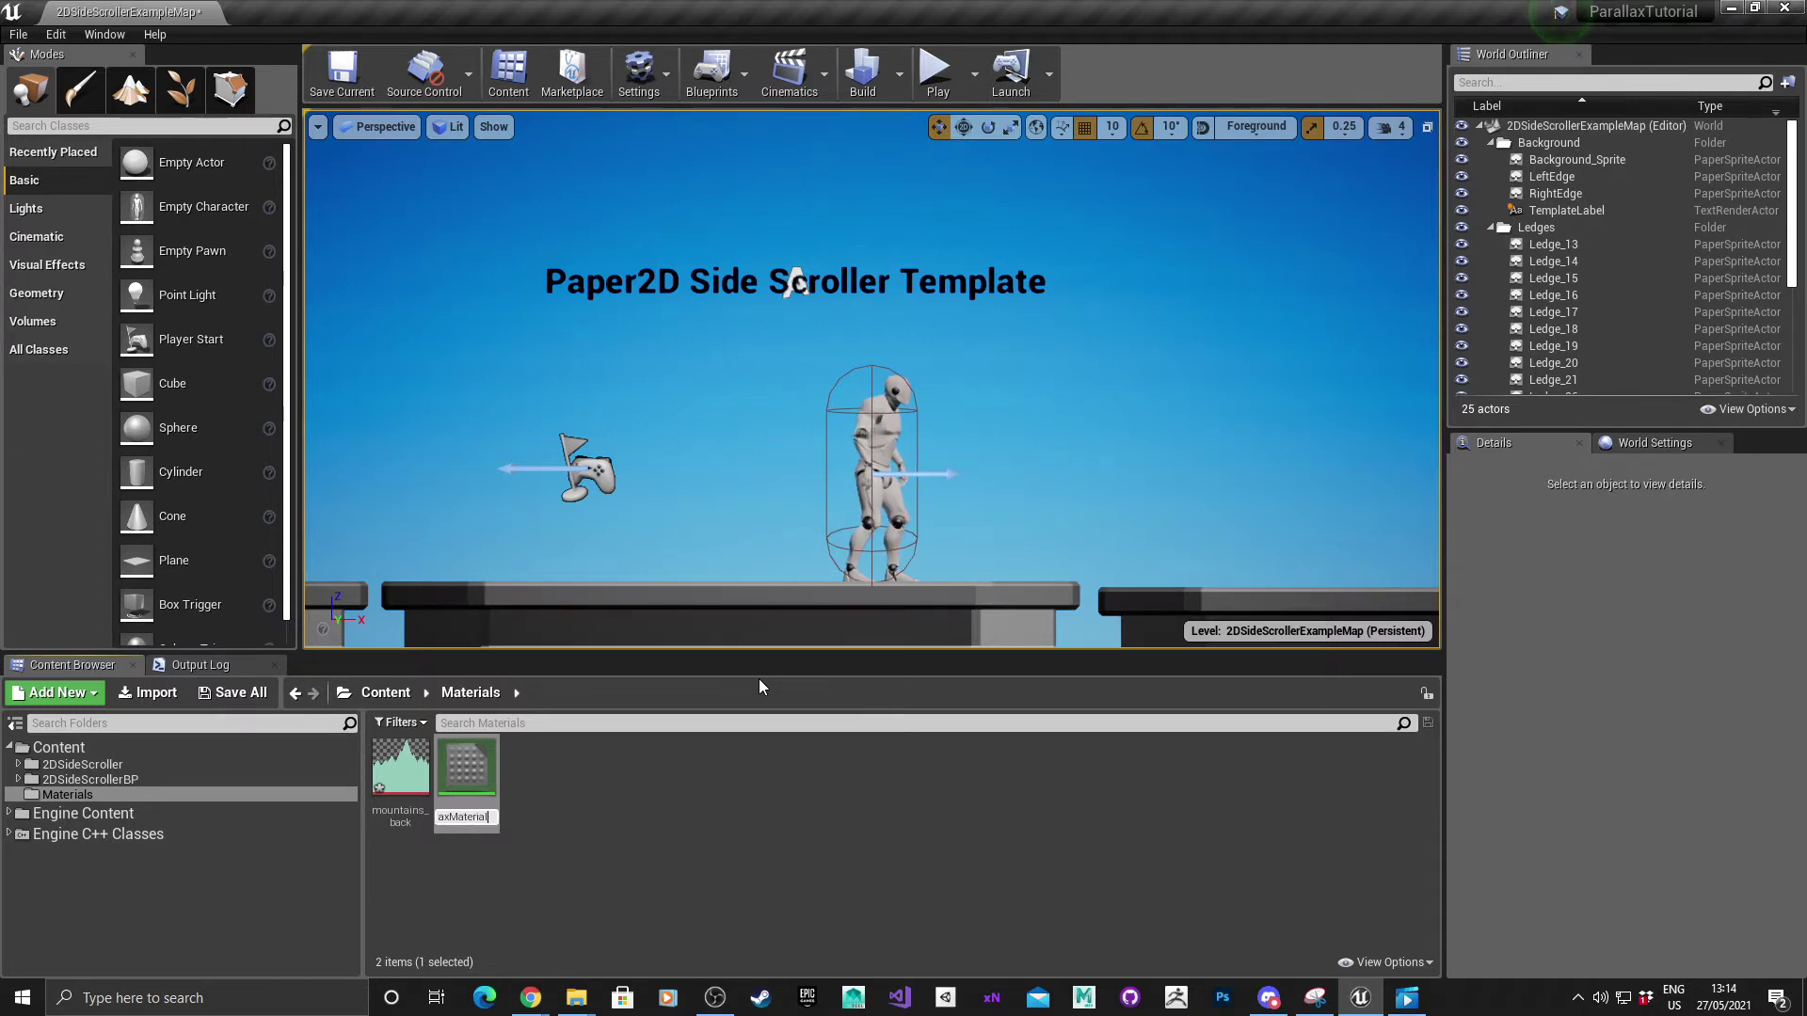
{"action": "key", "text": "Return"}
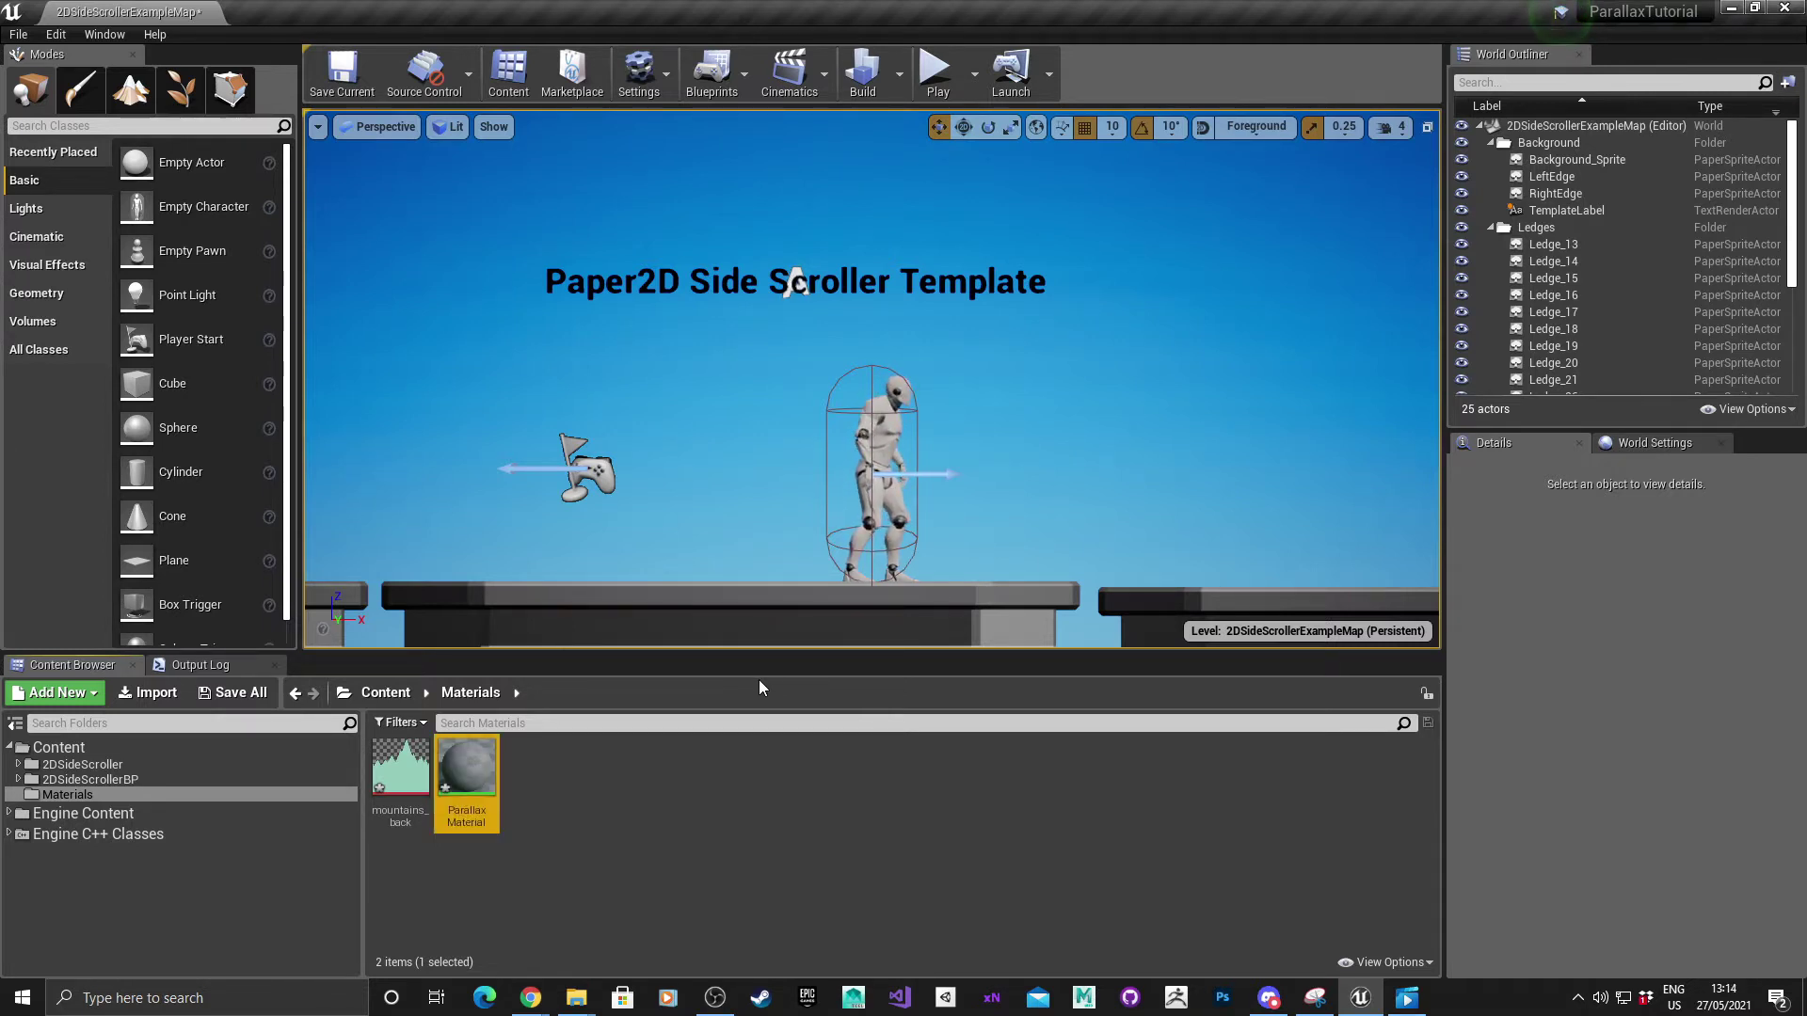
Open ParallaxMaterial for editing in its own floating window, enlarged downward, with the mountains_back texture still reachable
{"action": "double_click", "coordinate": [478, 767]}
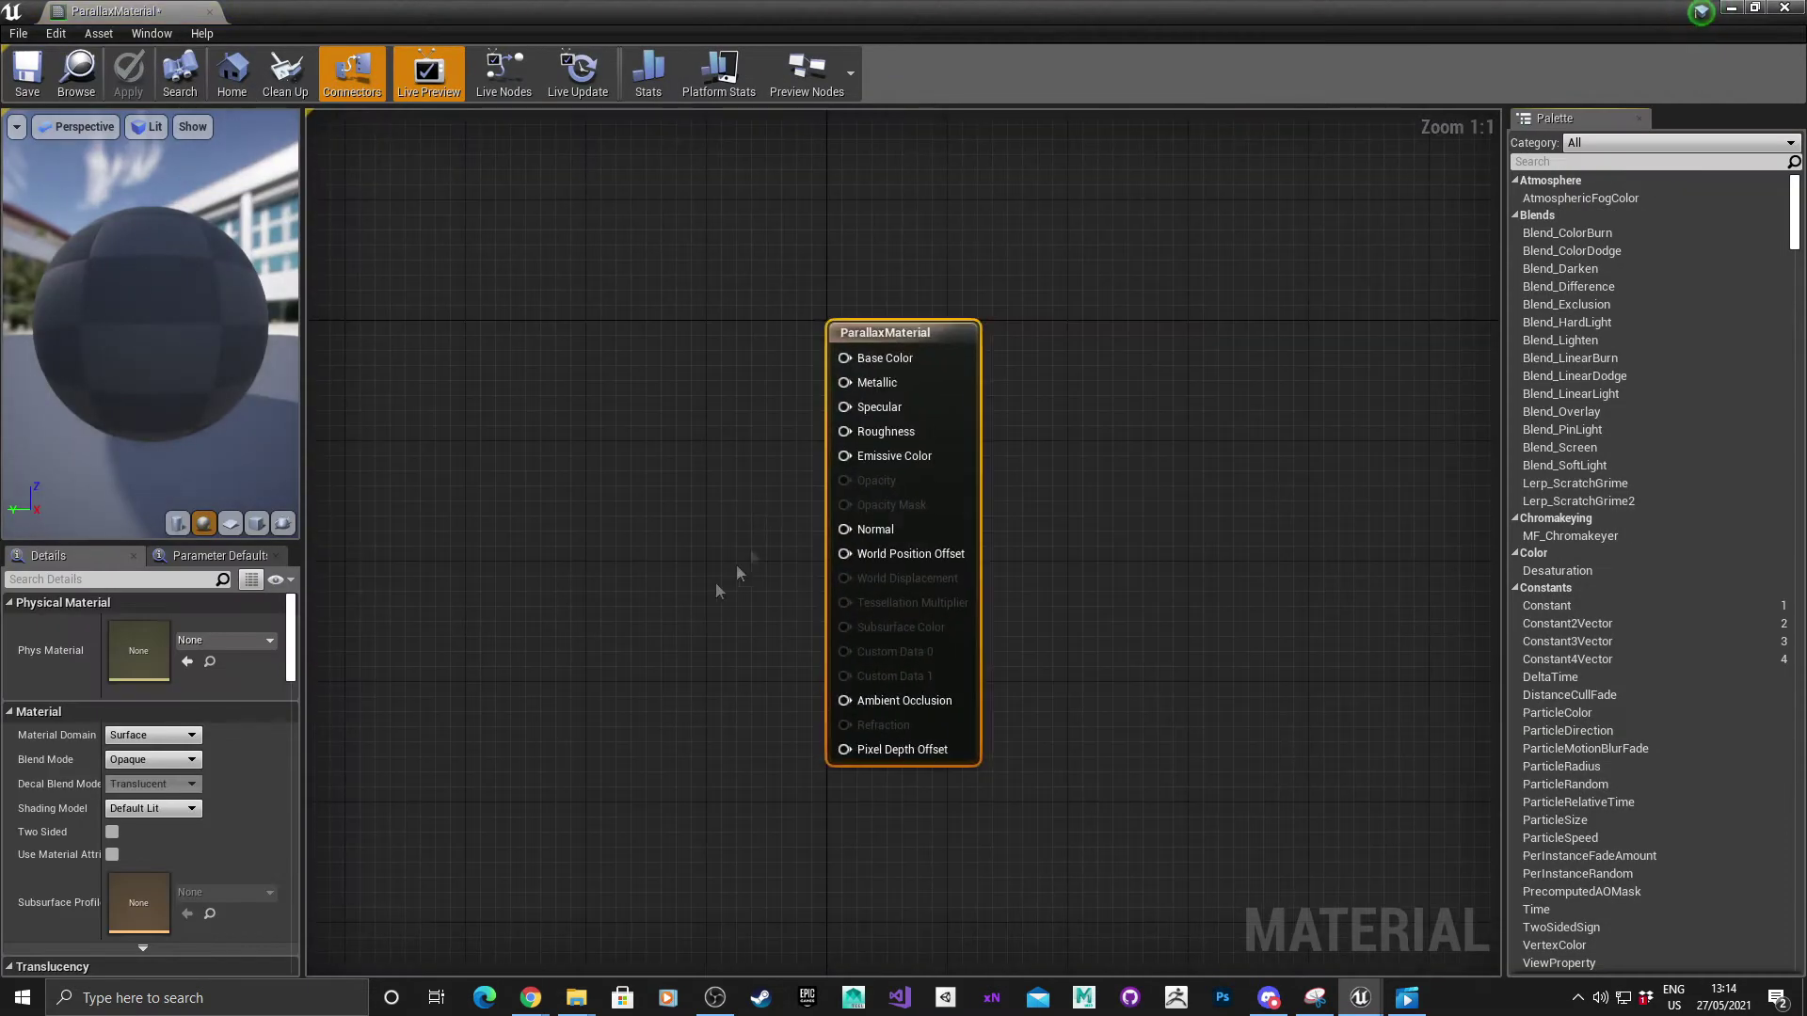
{"action": "left_click_drag", "start_coordinate": [115, 12], "coordinate": [658, 231]}
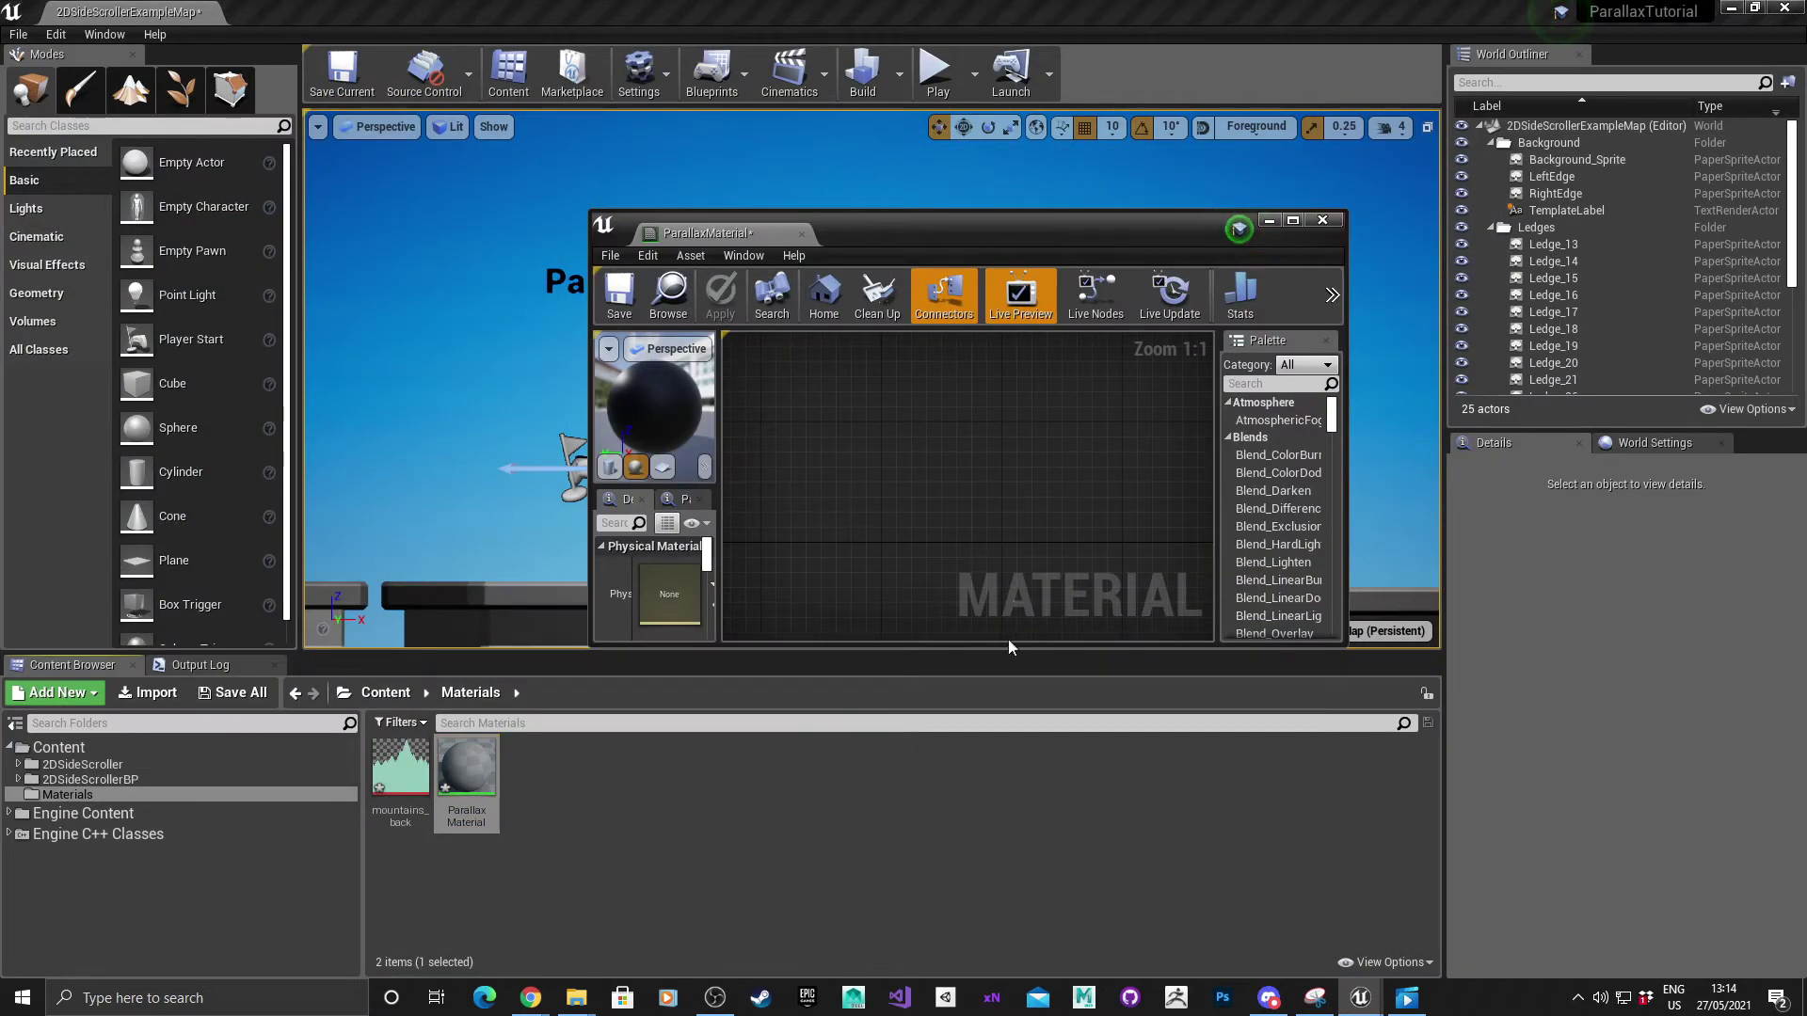
{"action": "left_click_drag", "start_coordinate": [1004, 645], "coordinate": [1004, 924]}
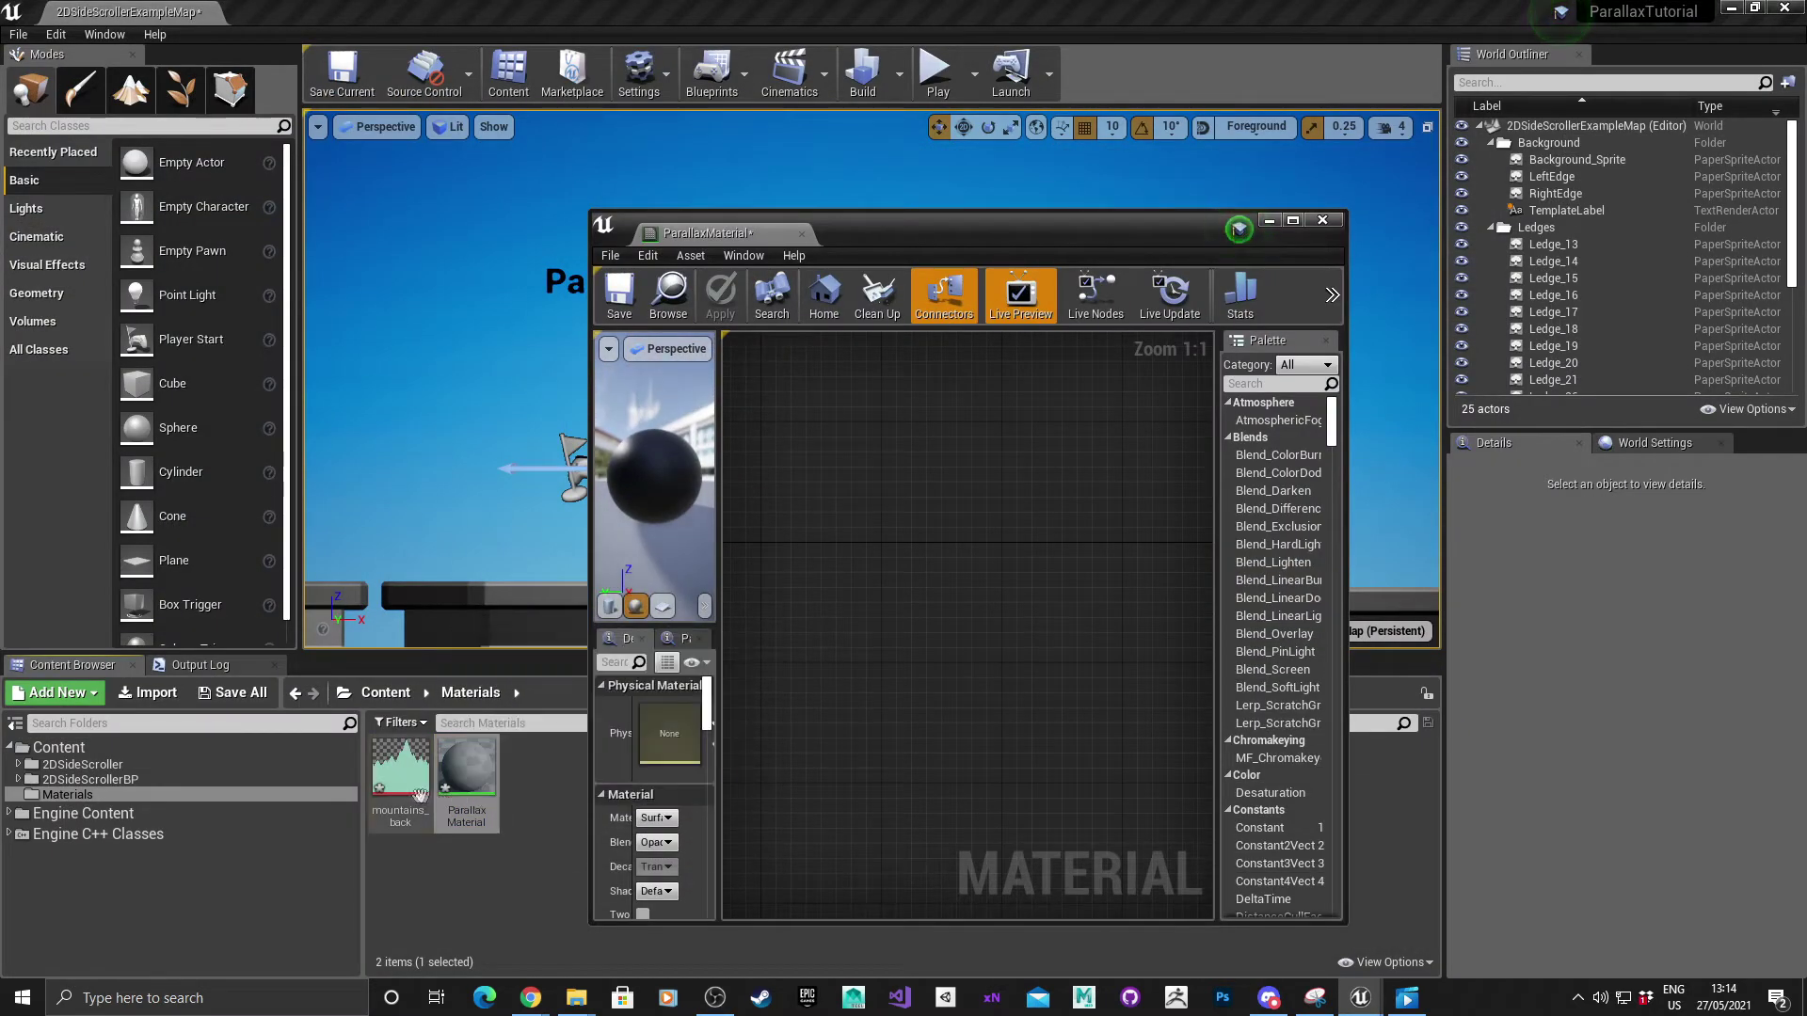
{"action": "left_click", "coordinate": [396, 823]}
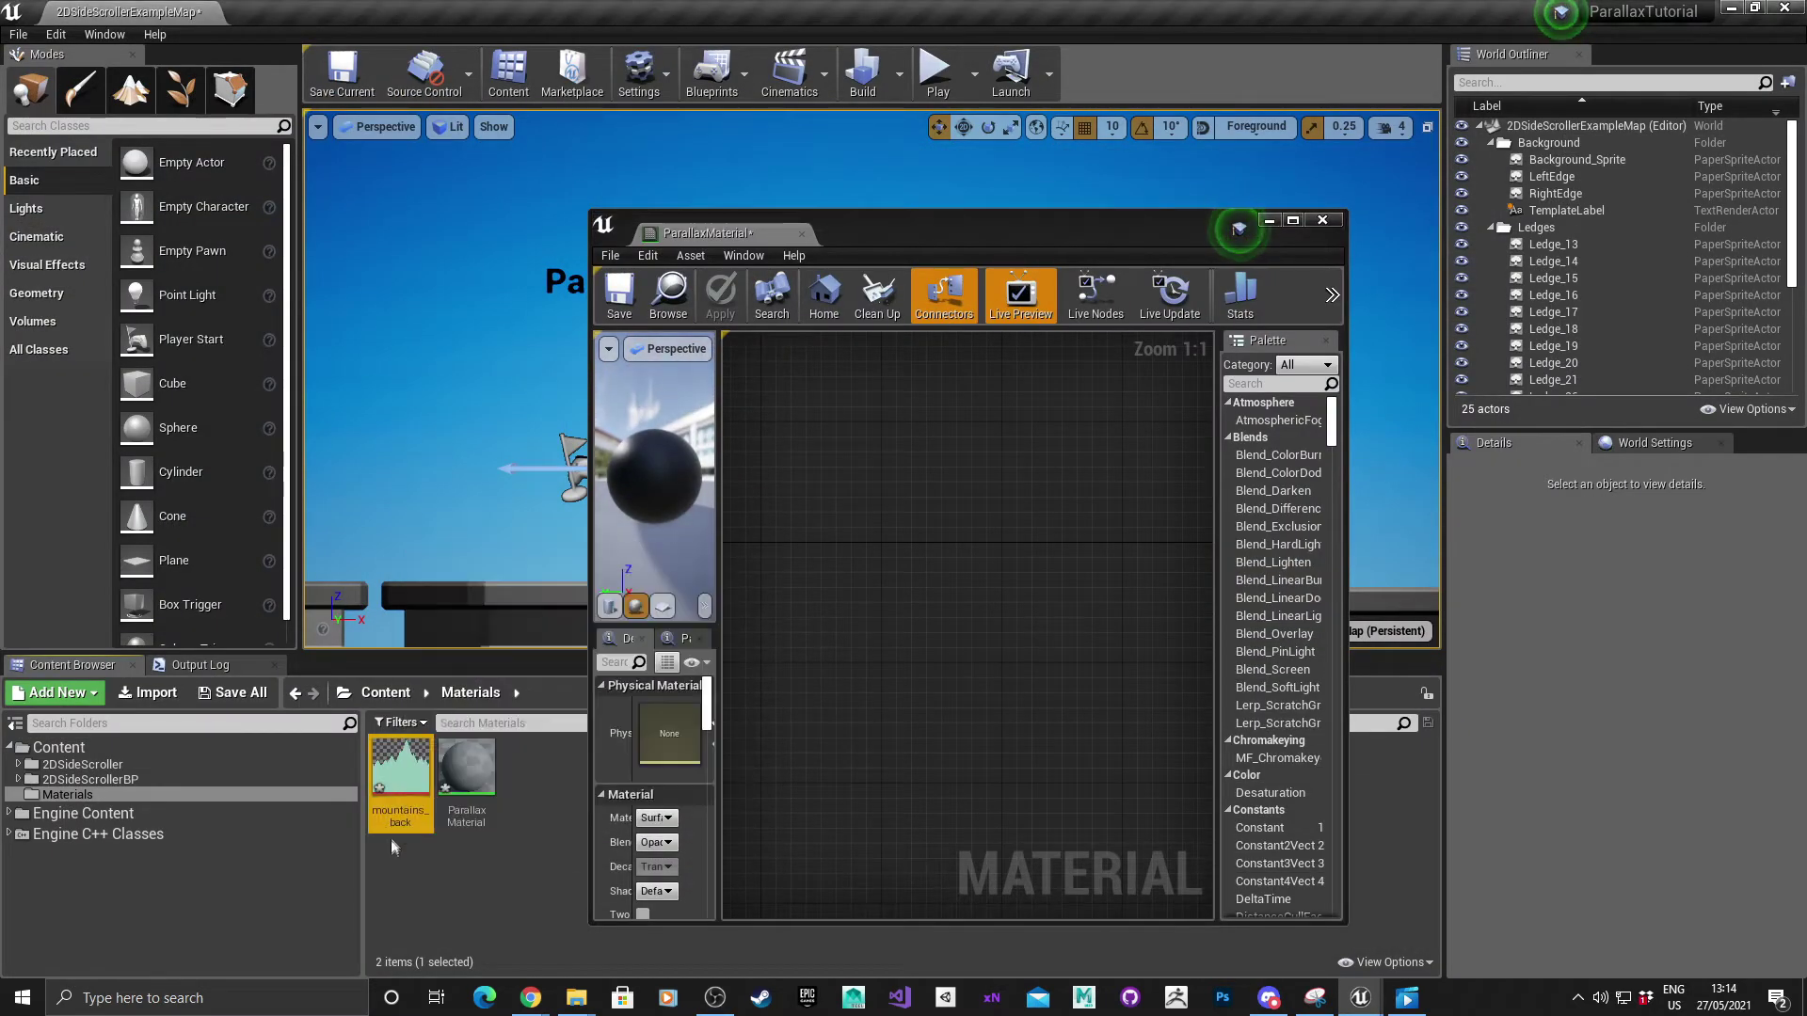
{"action": "right_click", "coordinate": [397, 781]}
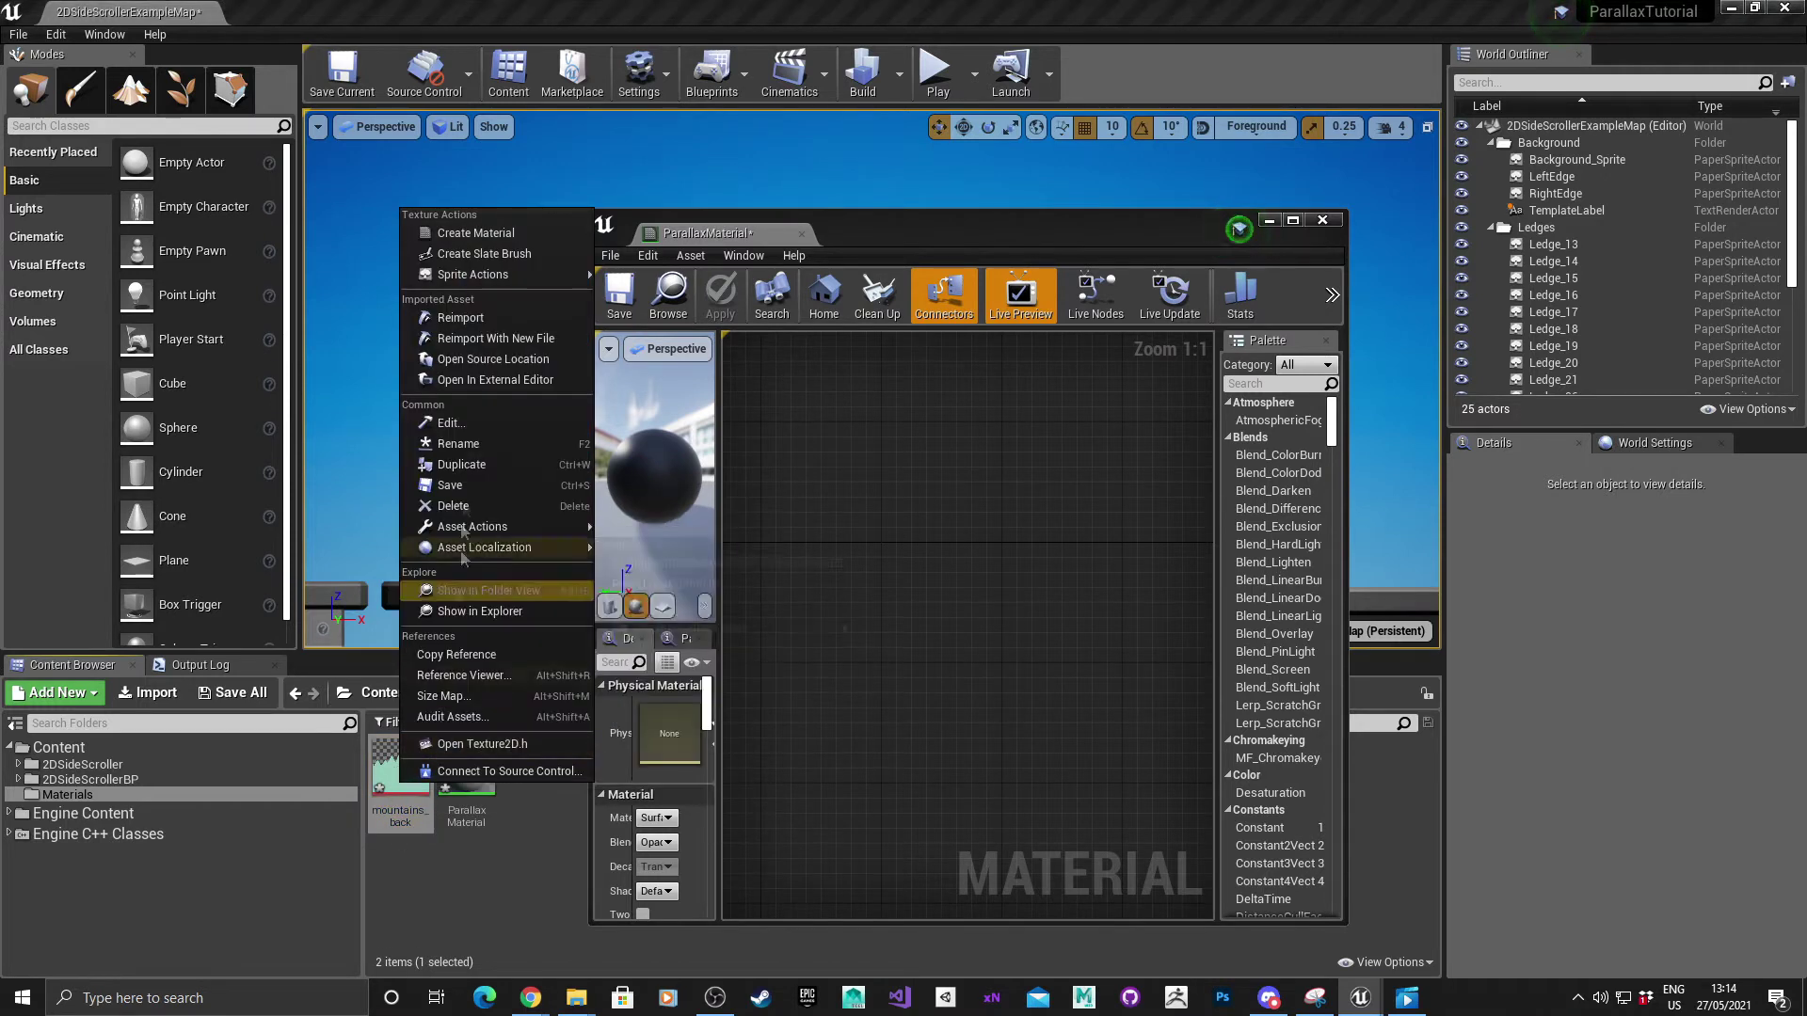
{"action": "mouse_move", "coordinate": [526, 274]}
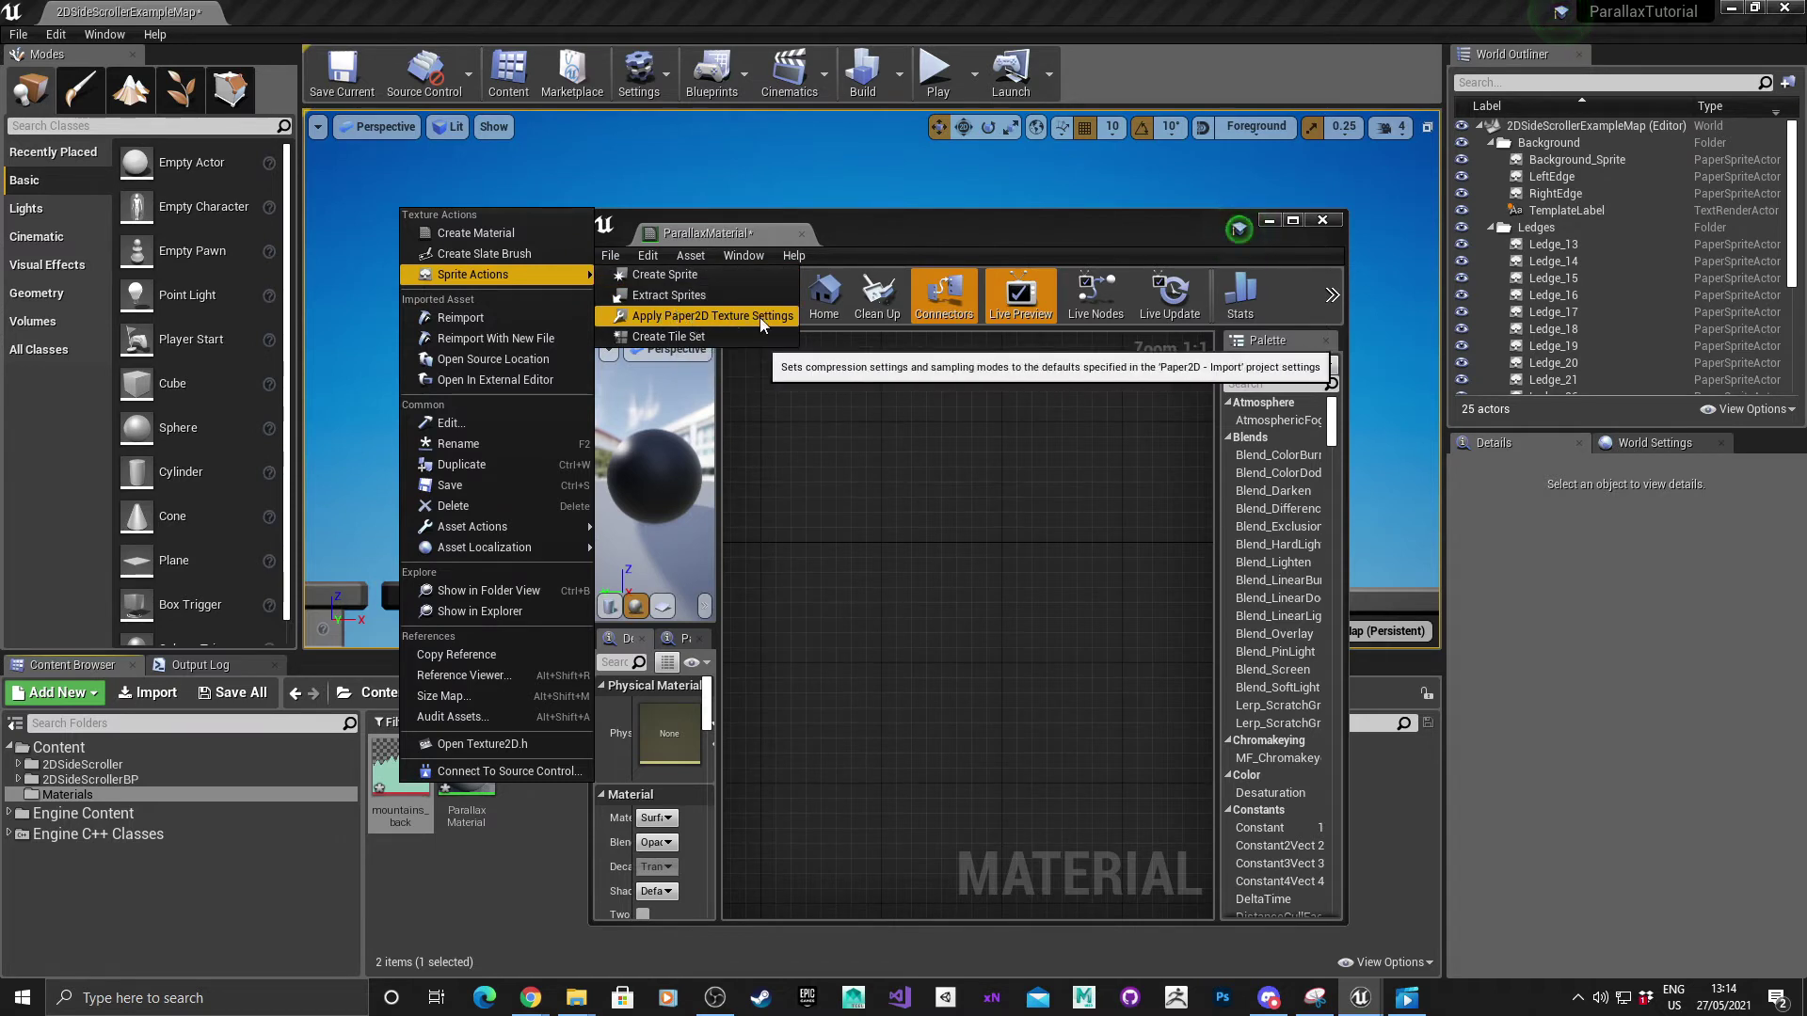
{"action": "left_click", "coordinate": [459, 904]}
Add the mountains_back texture to the material graph as a Texture Sample and dock the material editor back into the main window
{"action": "left_click", "coordinate": [391, 775]}
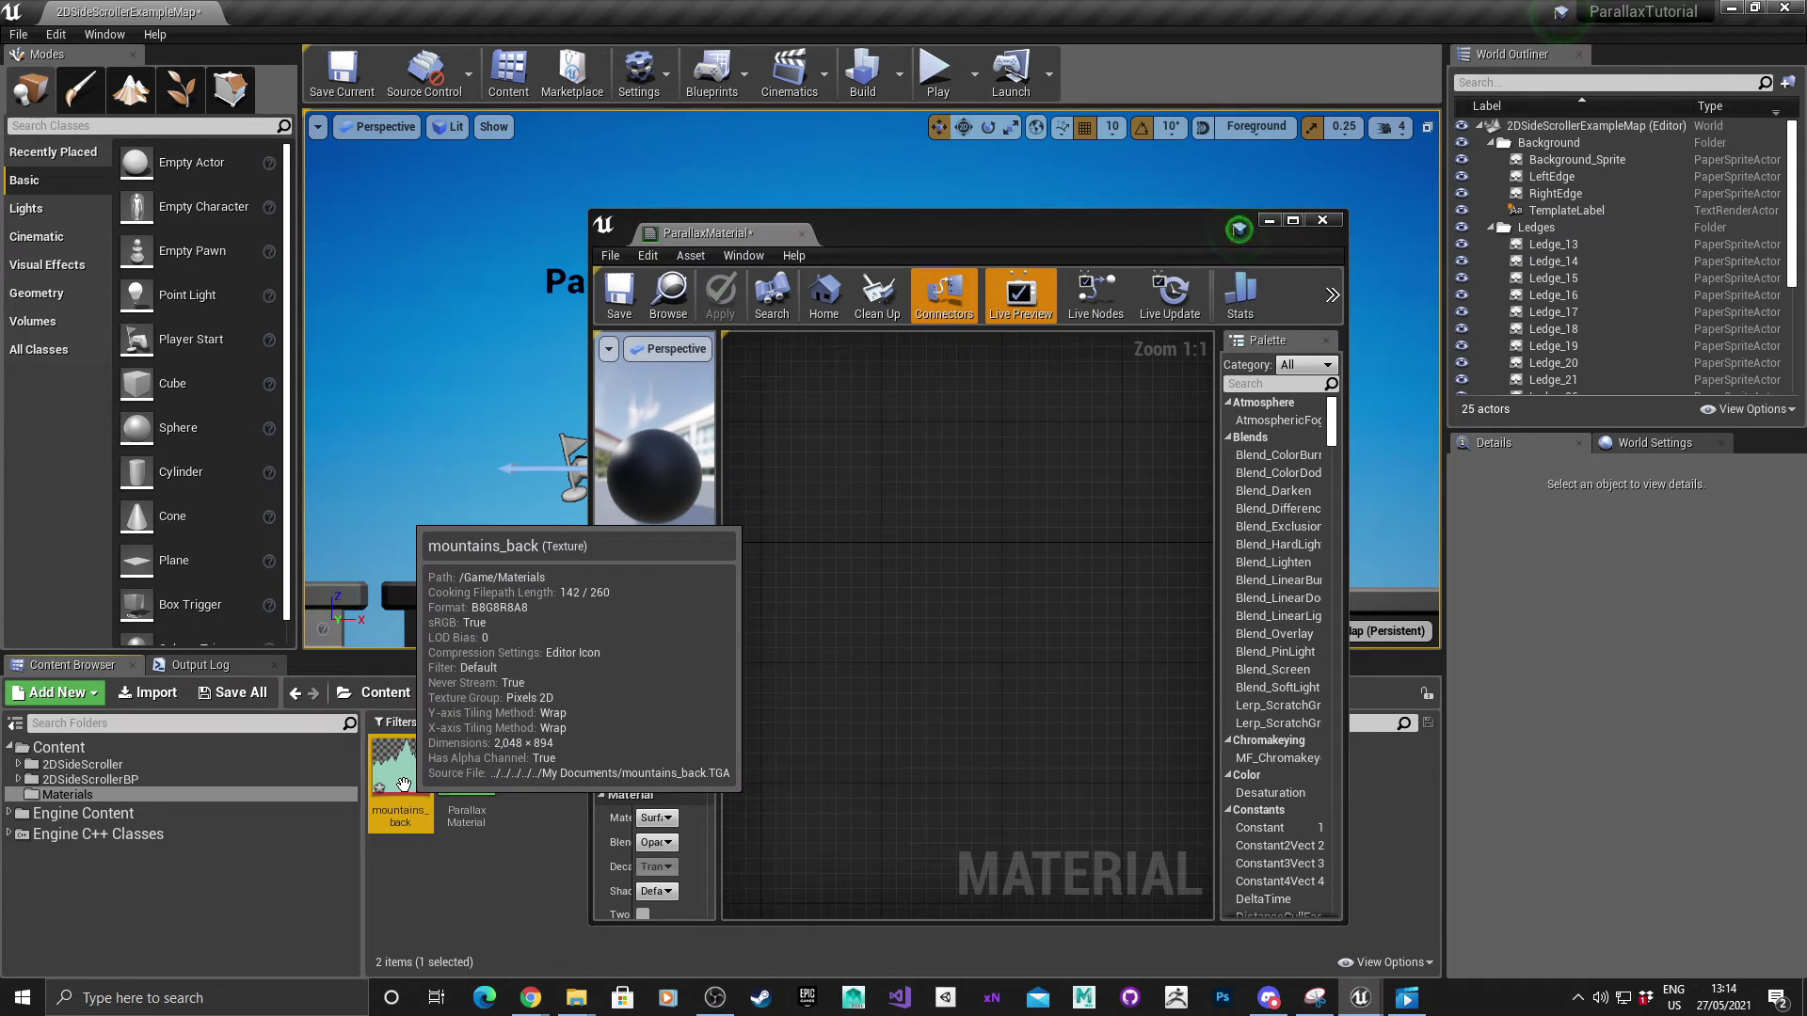
{"action": "left_click_drag", "start_coordinate": [402, 783], "coordinate": [965, 547]}
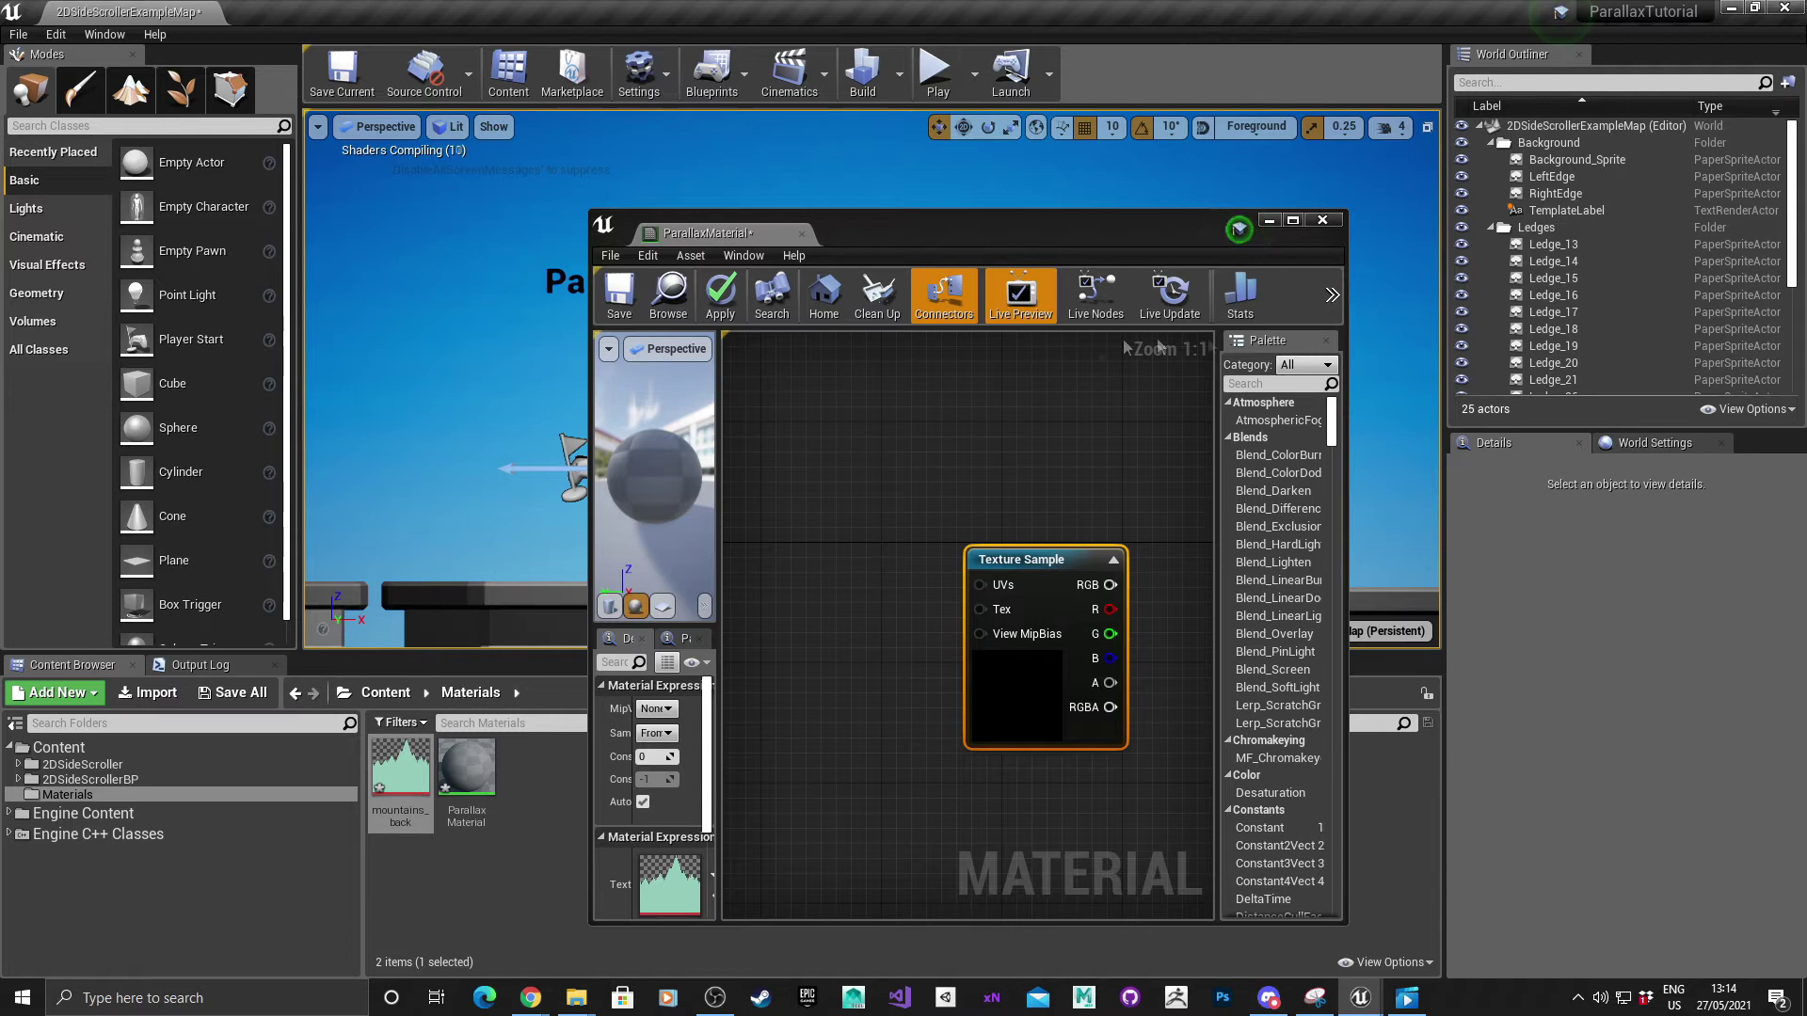
{"action": "left_click_drag", "start_coordinate": [705, 233], "coordinate": [292, 12]}
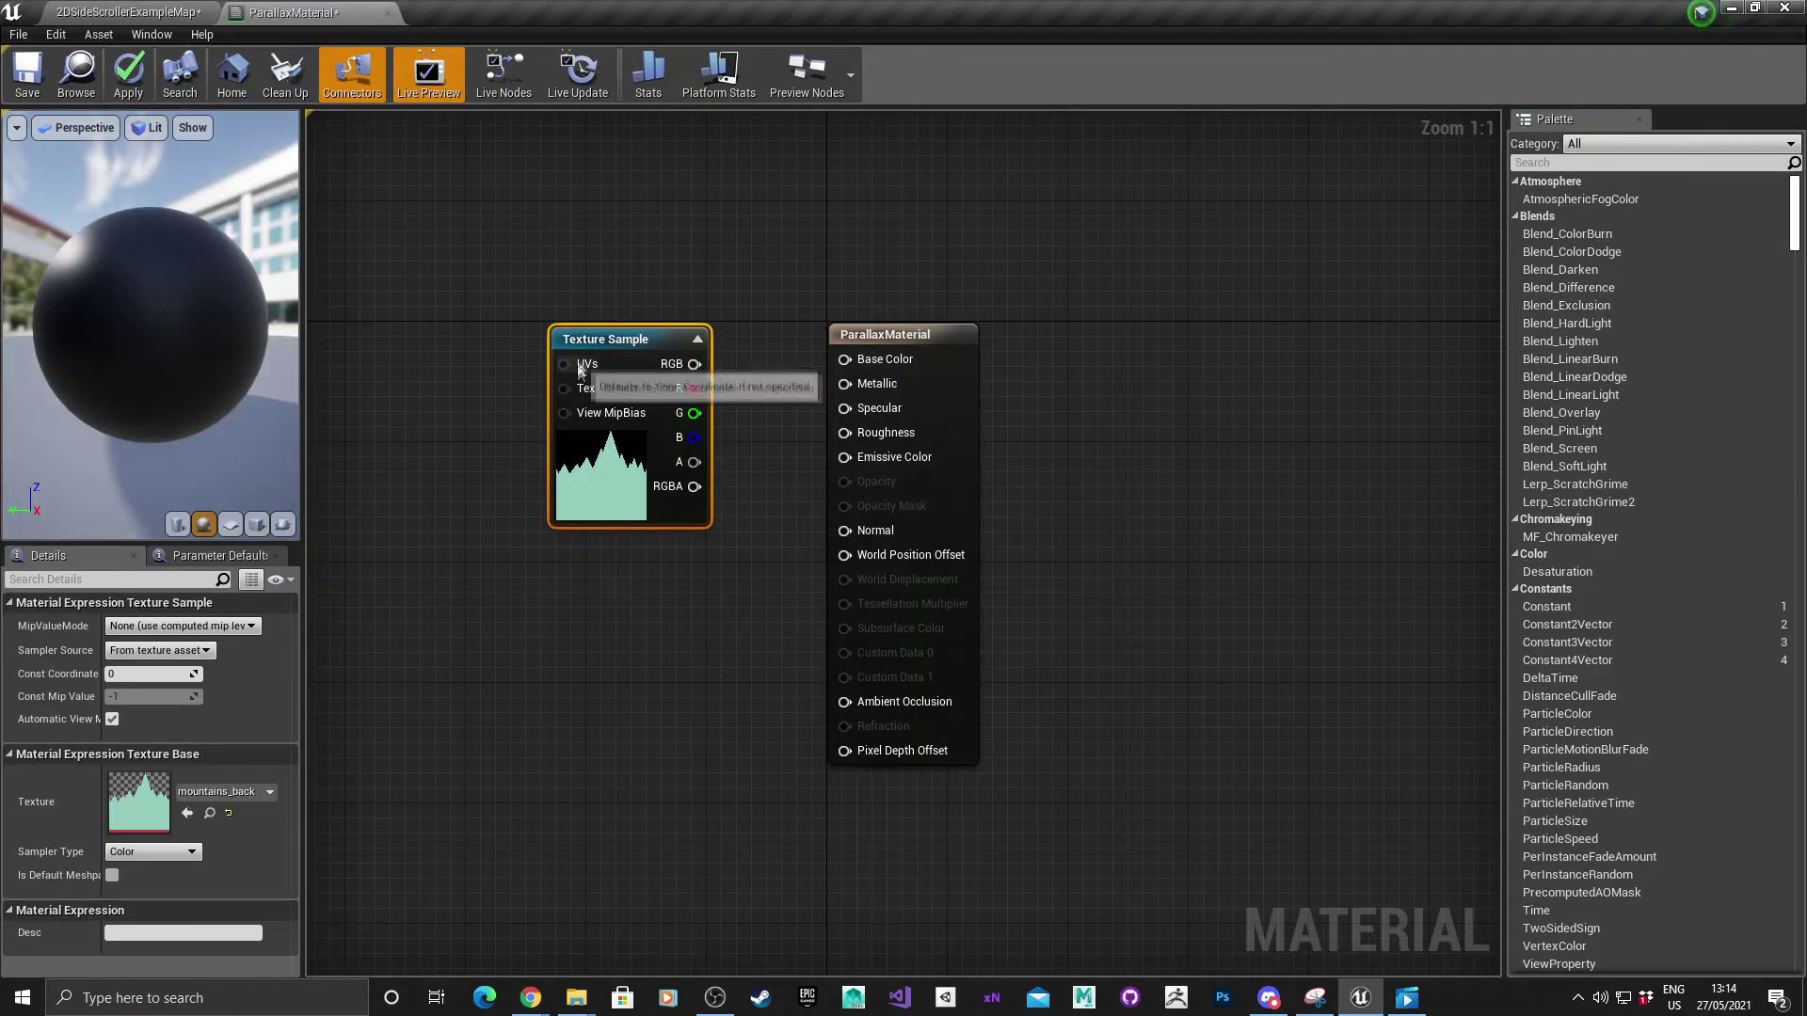
Reposition the Texture Sample node well to the left of the ParallaxMaterial output node
{"action": "left_click_drag", "start_coordinate": [613, 344], "coordinate": [378, 475]}
{"action": "right_click_drag", "start_coordinate": [507, 359], "coordinate": [961, 343]}
{"action": "left_click_drag", "start_coordinate": [807, 452], "coordinate": [884, 457]}
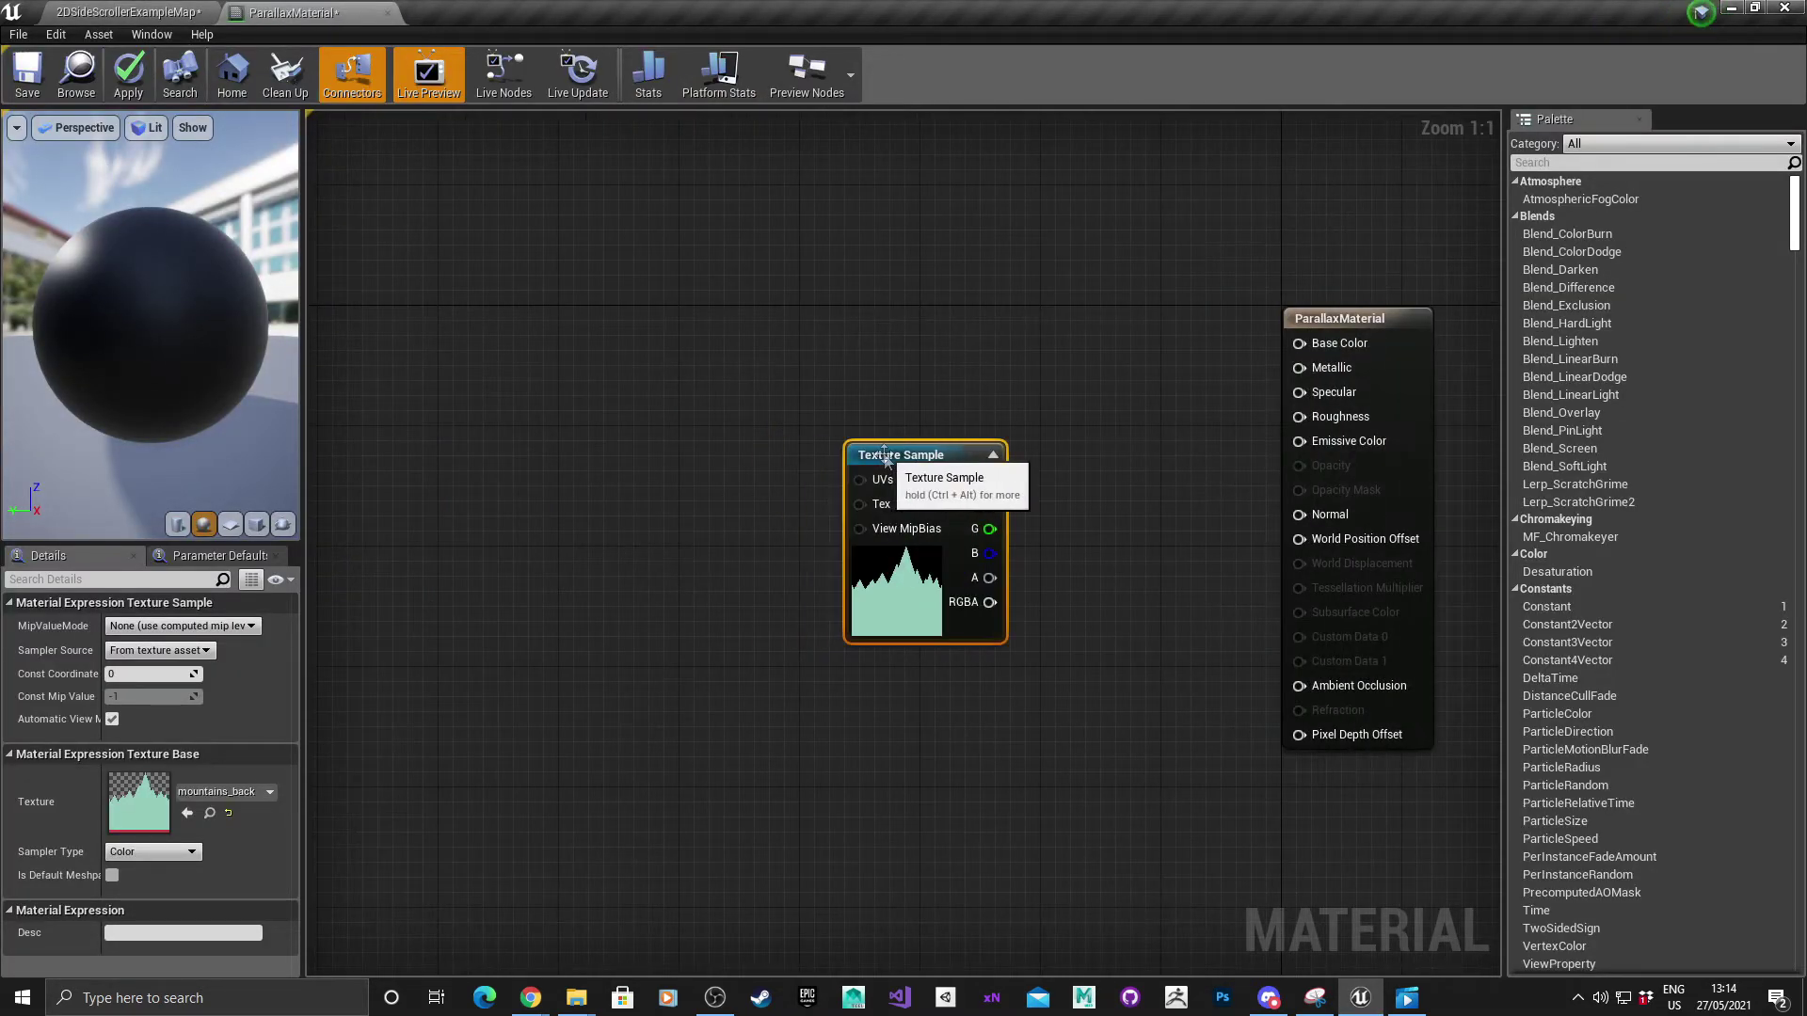
Add a constant, convert it to a scalar parameter named Offset, and place it well to the left of the Texture Sample
{"action": "left_click", "coordinate": [576, 451]}
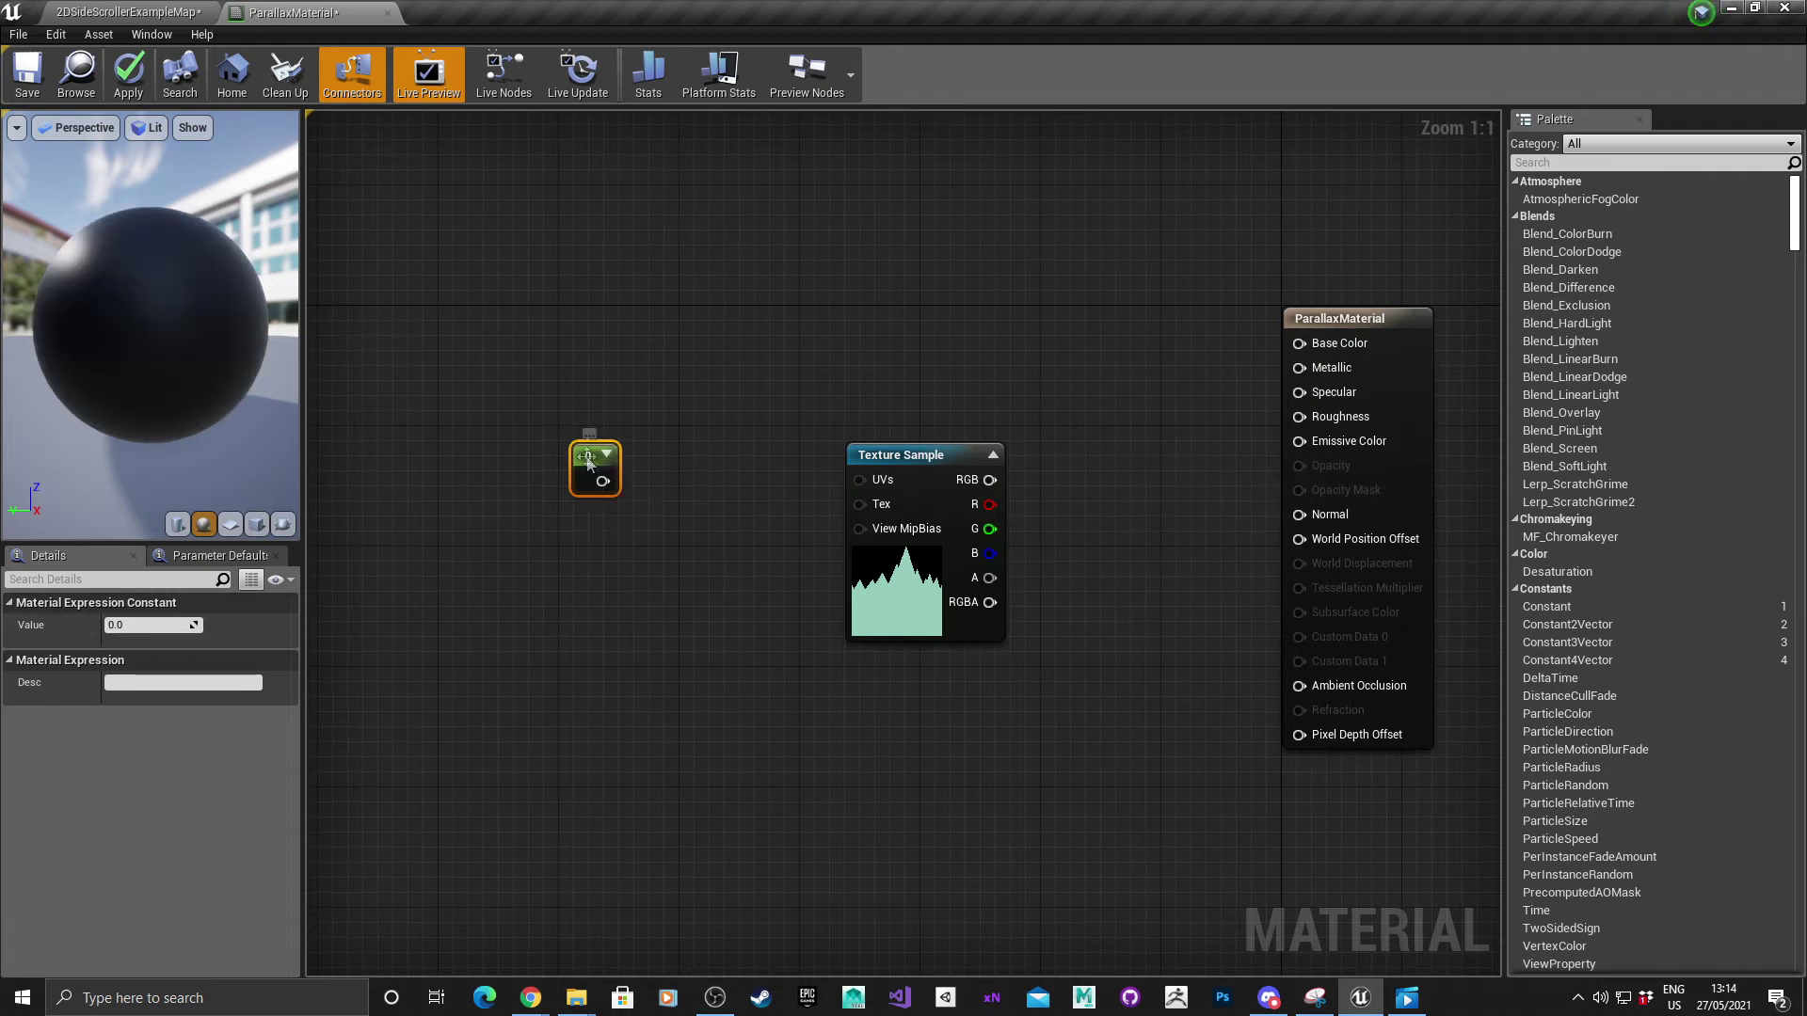
{"action": "right_click", "coordinate": [587, 461]}
{"action": "left_click", "coordinate": [639, 469]}
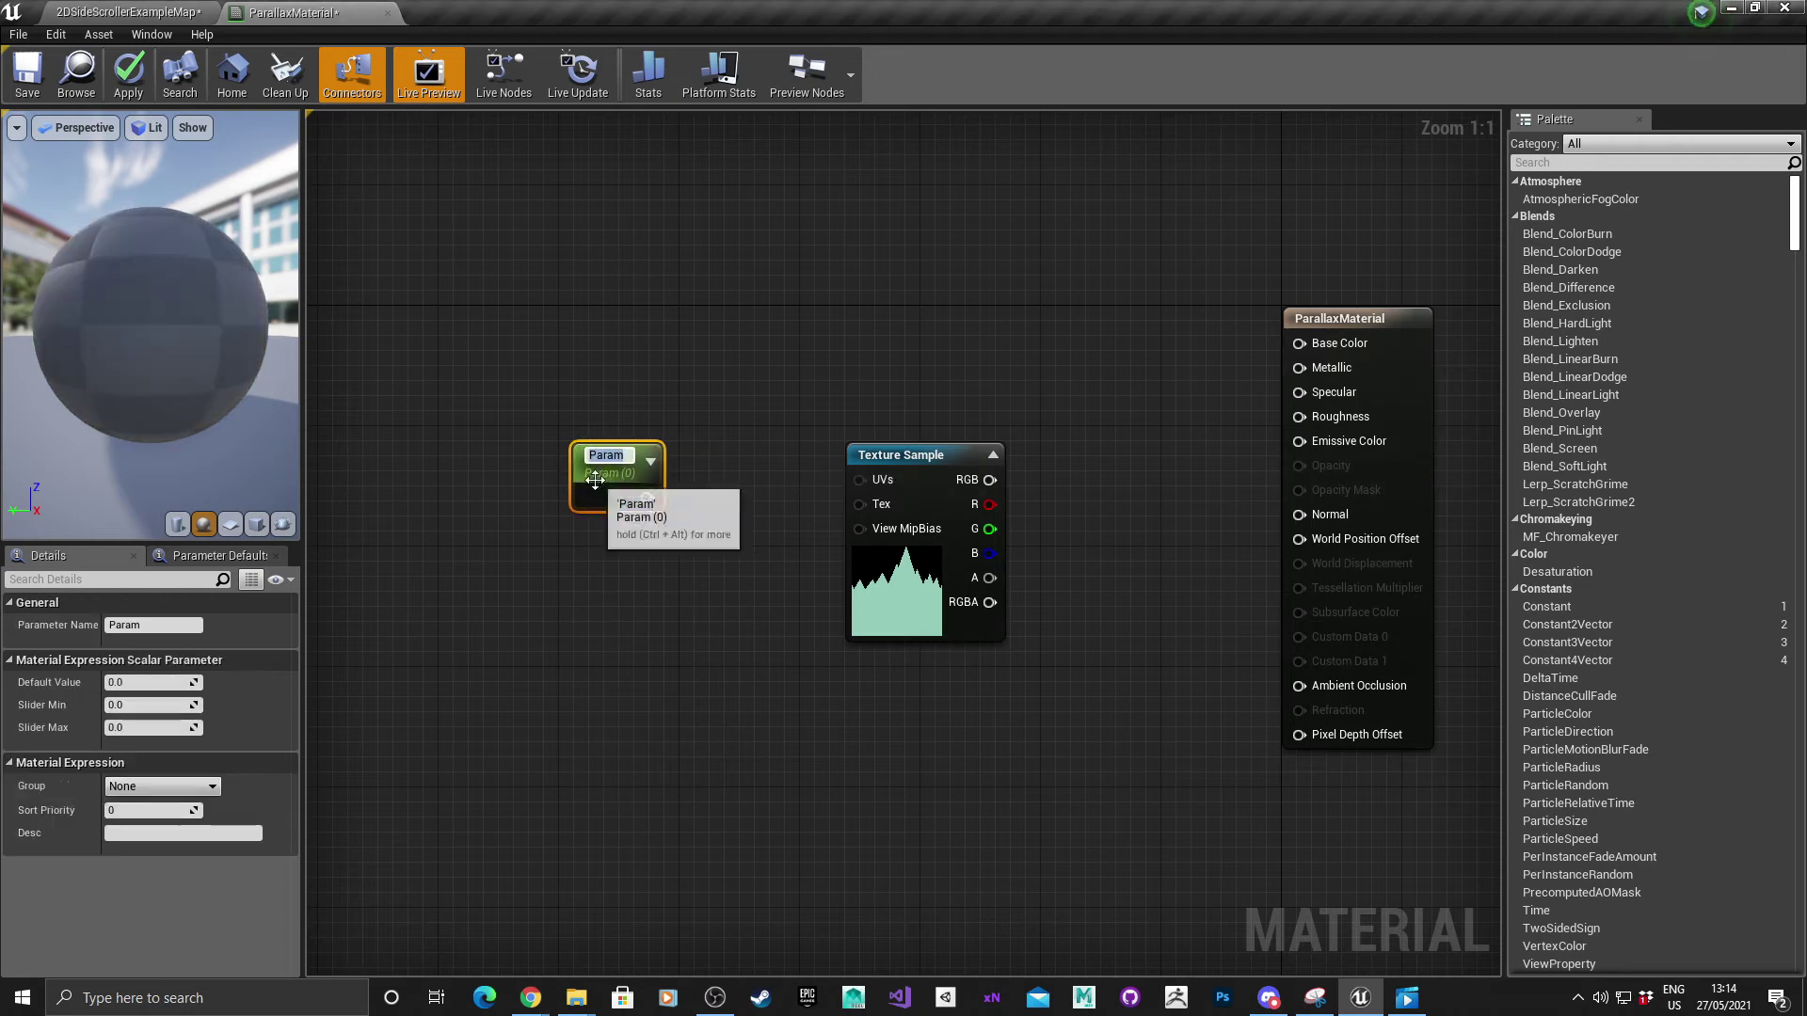
{"action": "type", "text": "Offset"}
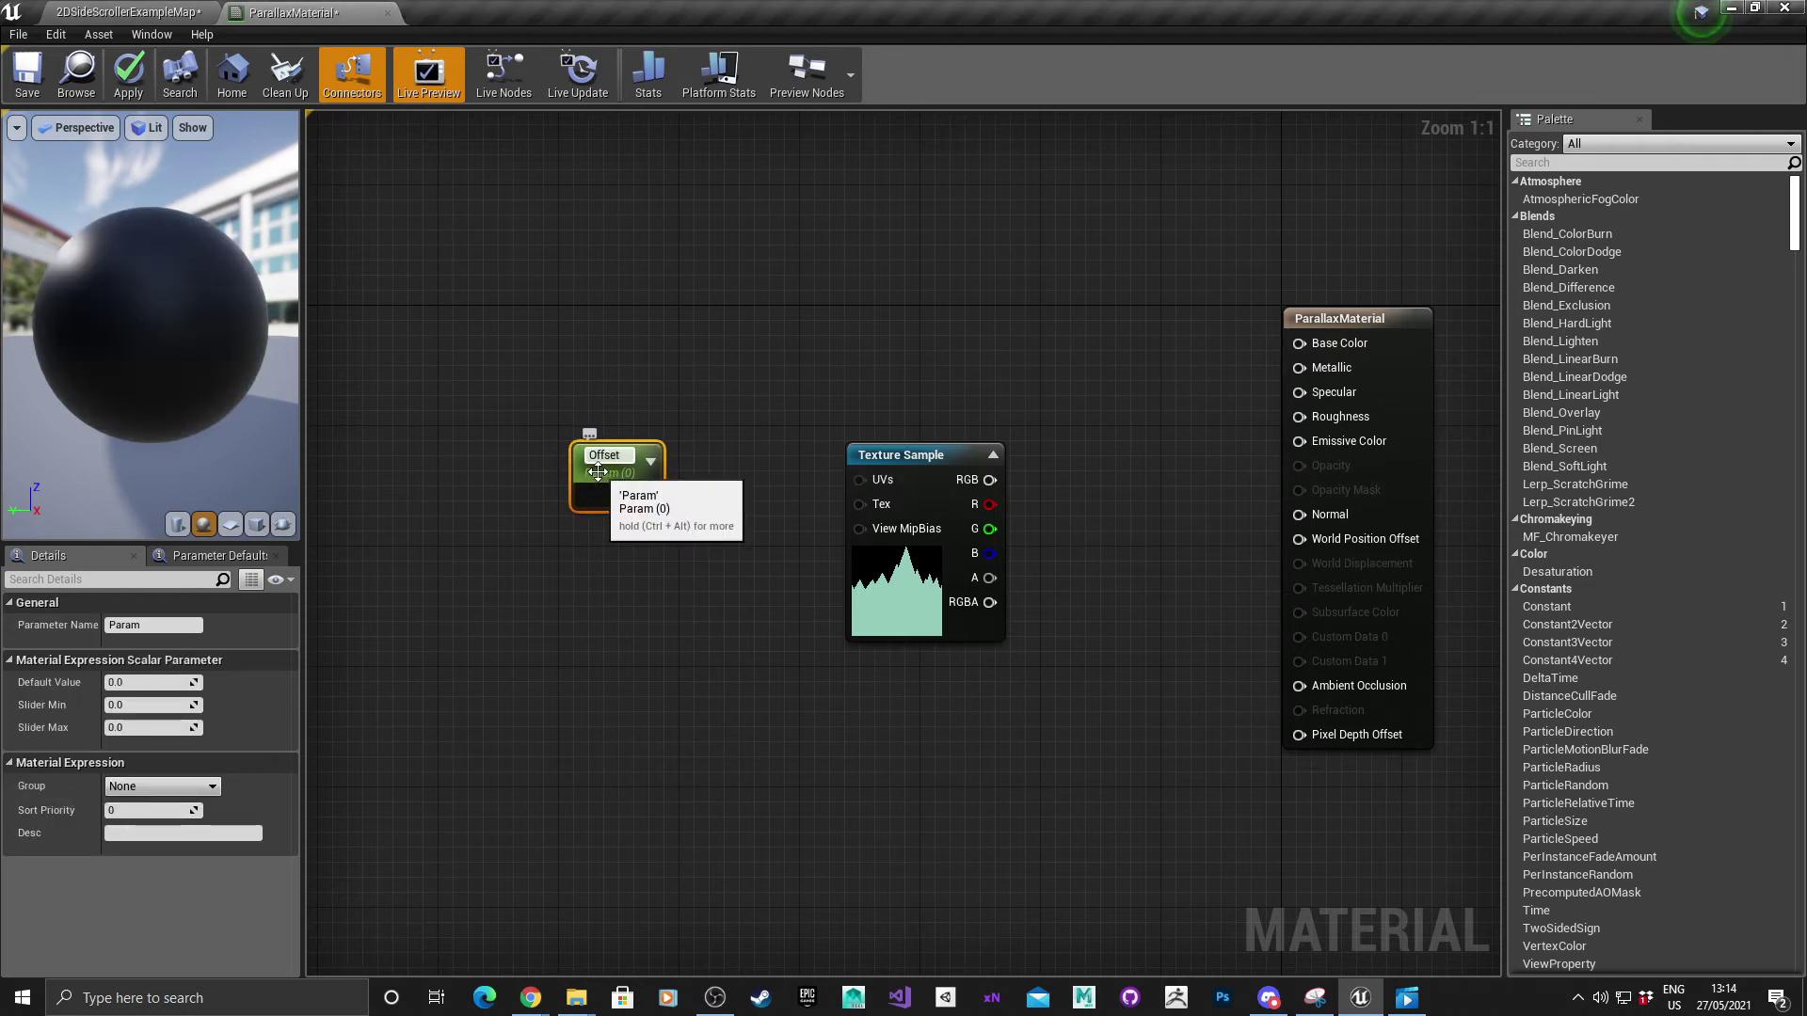
{"action": "key", "text": "Return"}
{"action": "left_click_drag", "start_coordinate": [599, 471], "coordinate": [421, 458]}
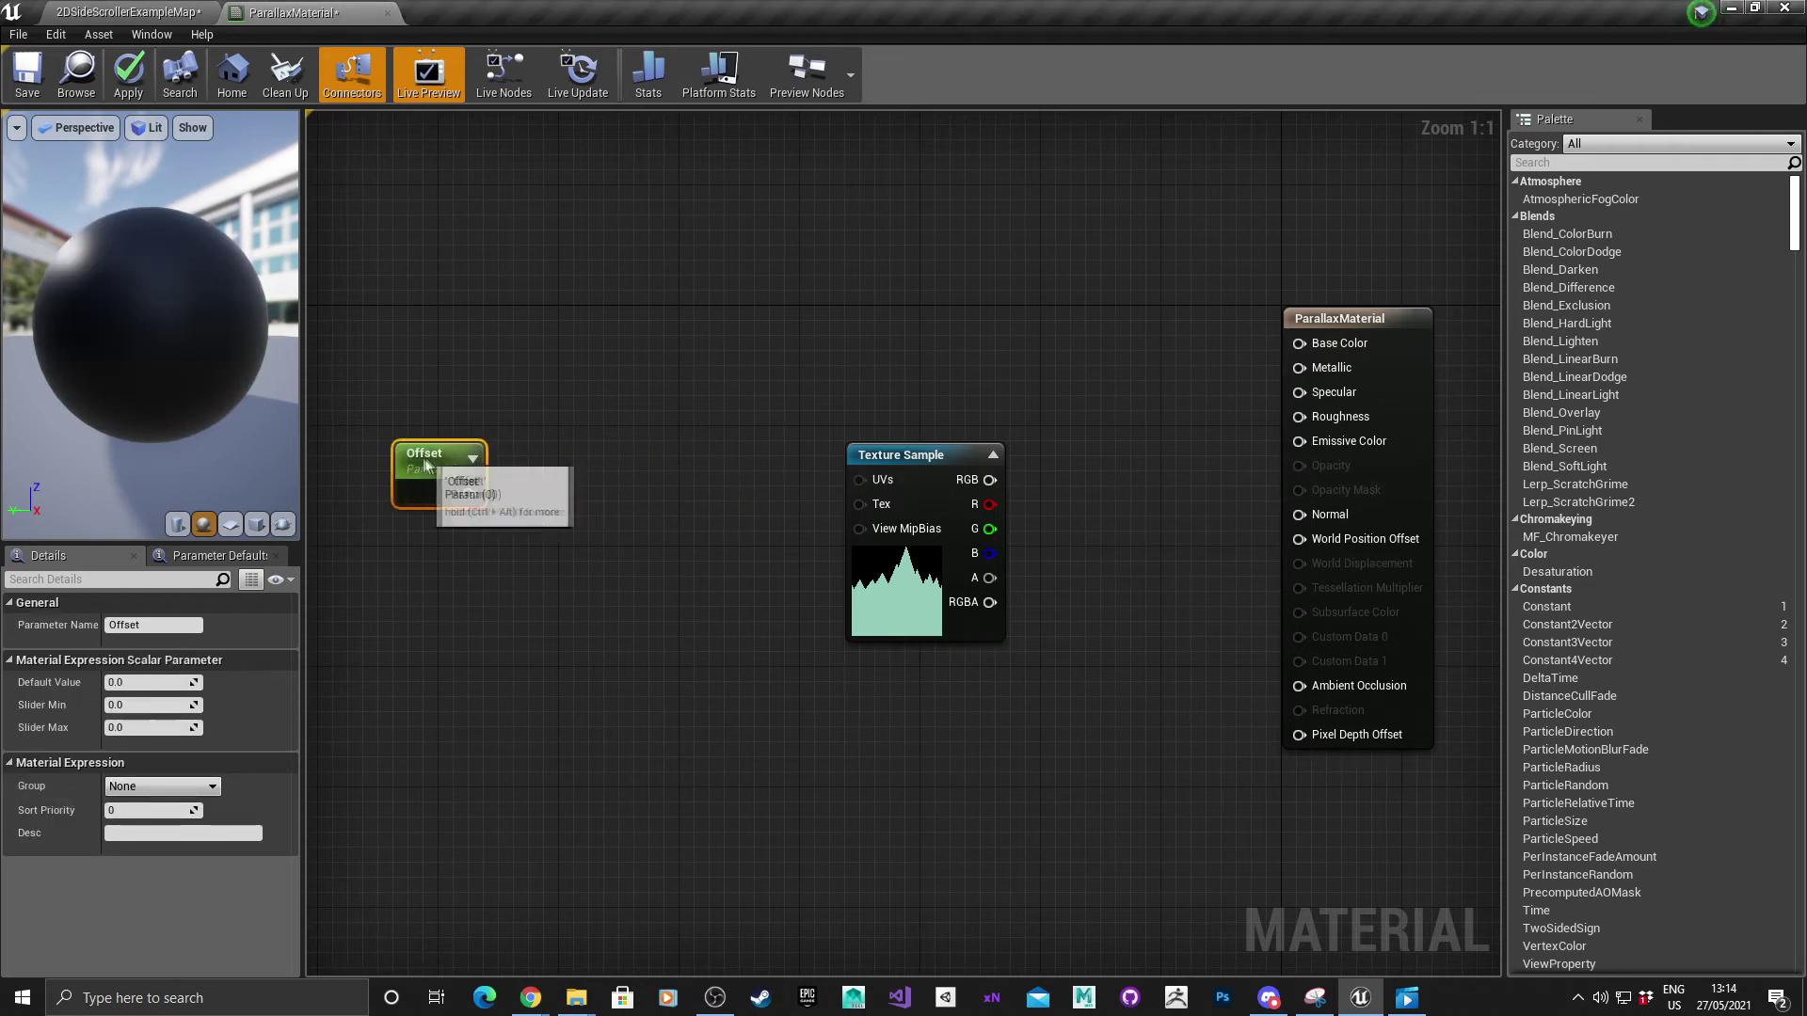
{"action": "right_click_drag", "start_coordinate": [422, 458], "coordinate": [567, 442]}
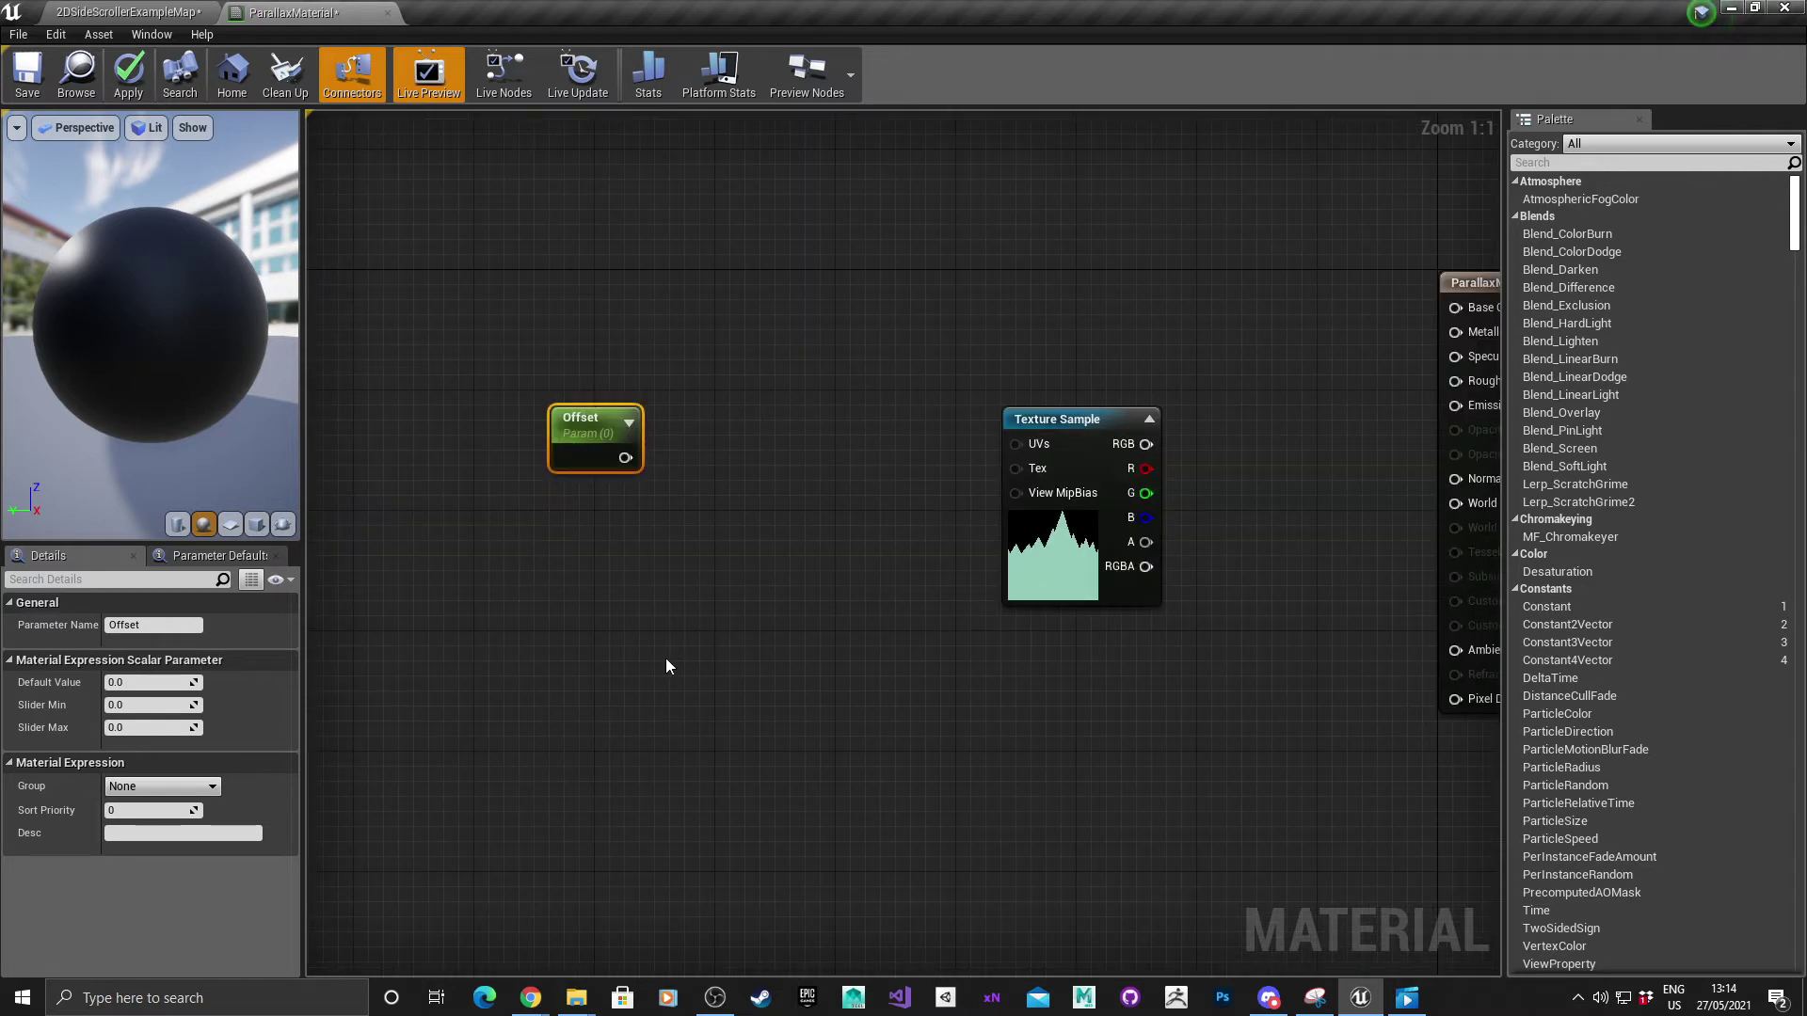
Add a constant of 0 below Offset and combine them with an AppendVector node, Offset into A and the constant into B
{"action": "left_click", "coordinate": [626, 654]}
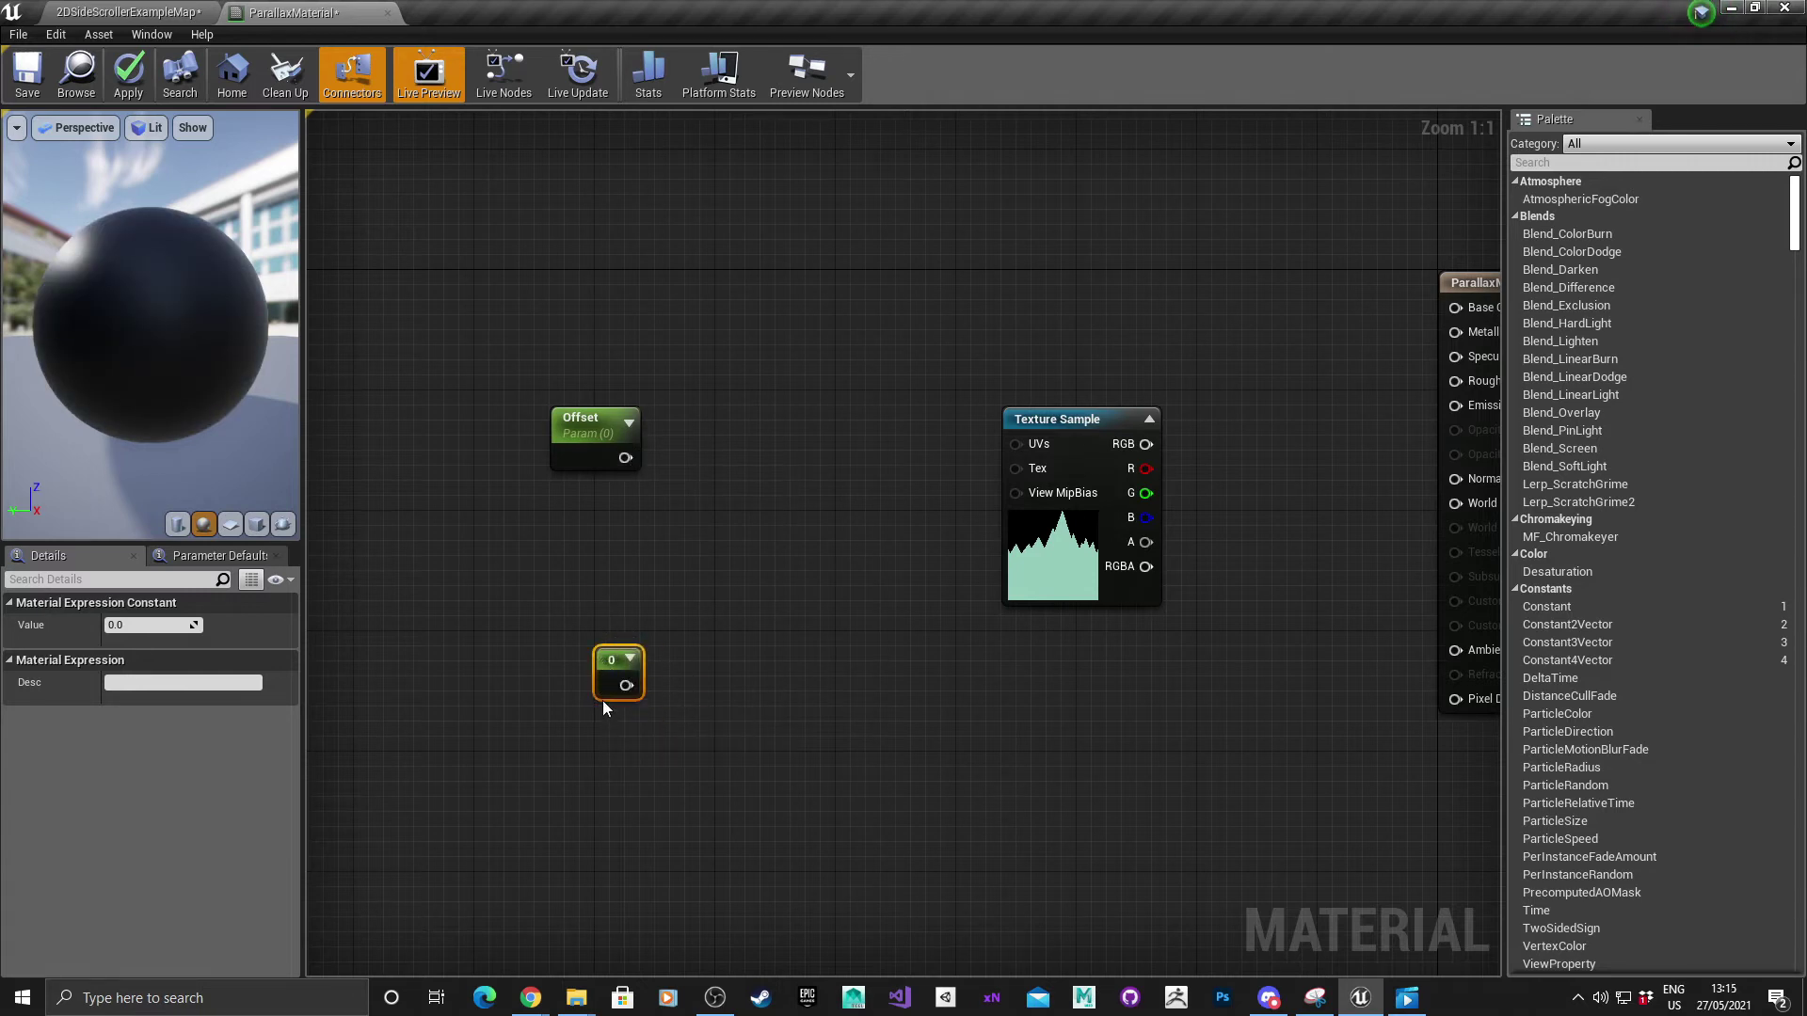
{"action": "left_click_drag", "start_coordinate": [634, 461], "coordinate": [764, 467]}
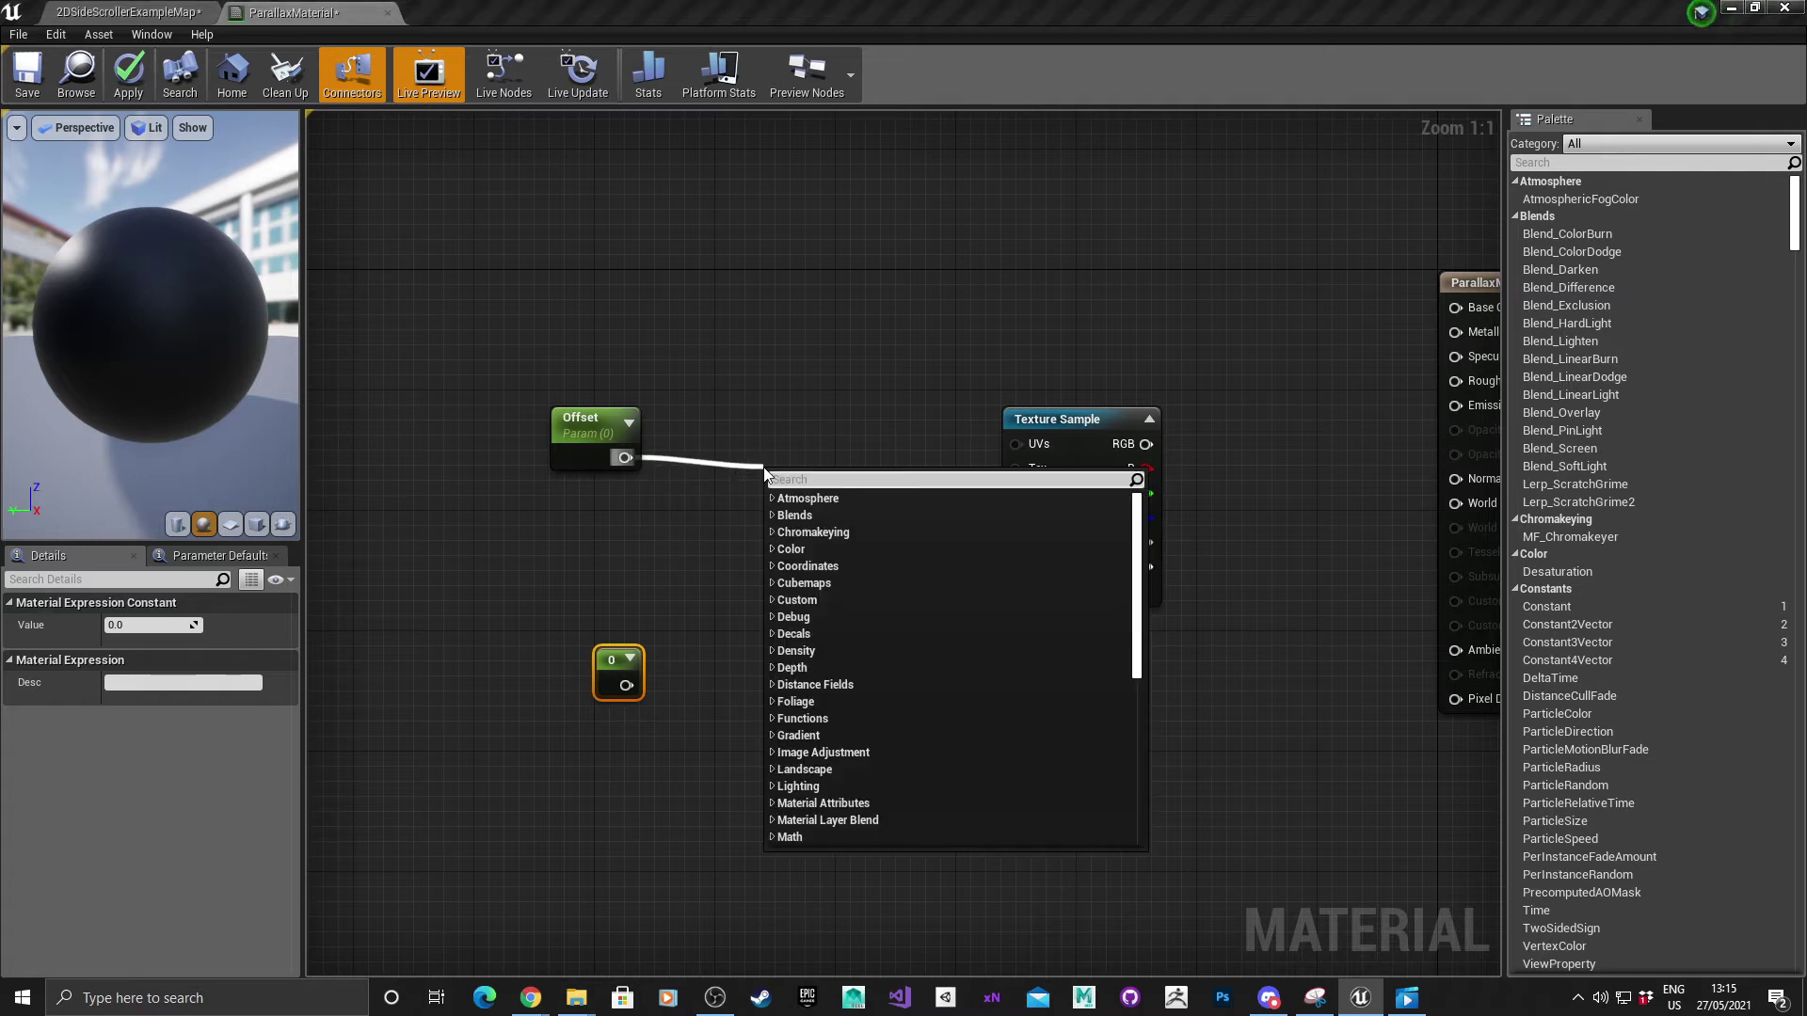
{"action": "type", "text": "appe"}
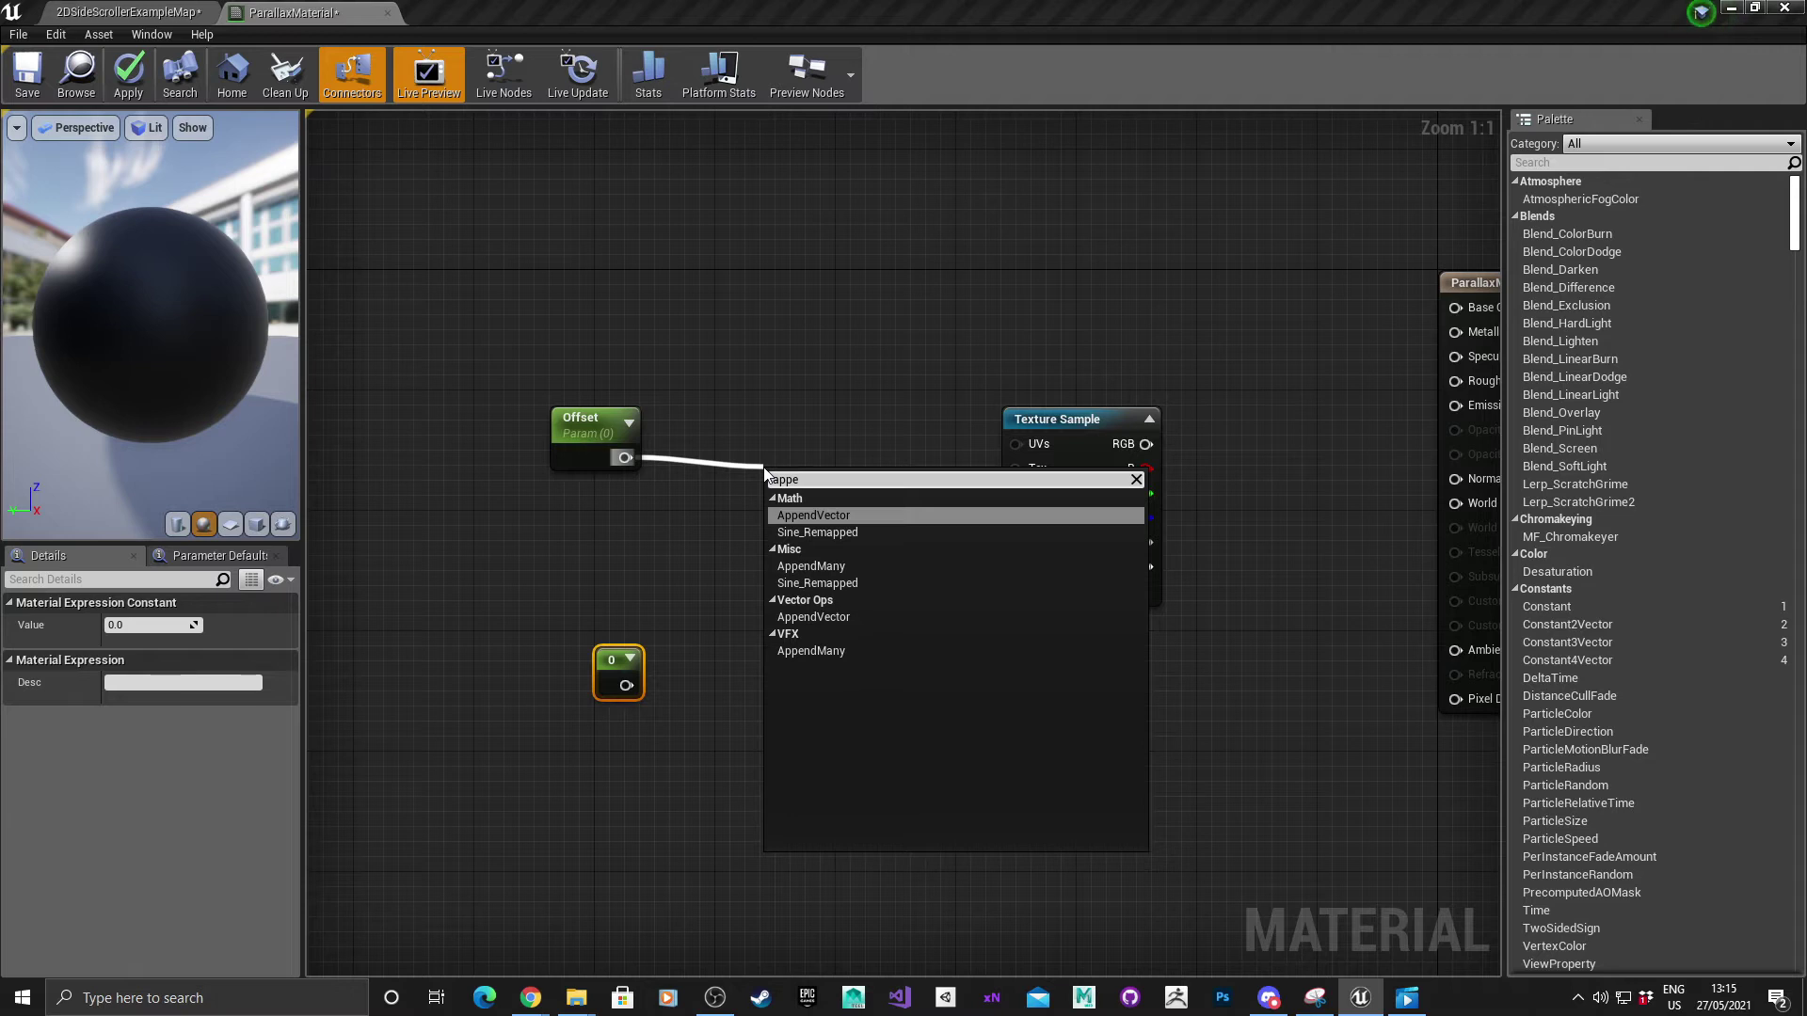
{"action": "key", "text": "Return"}
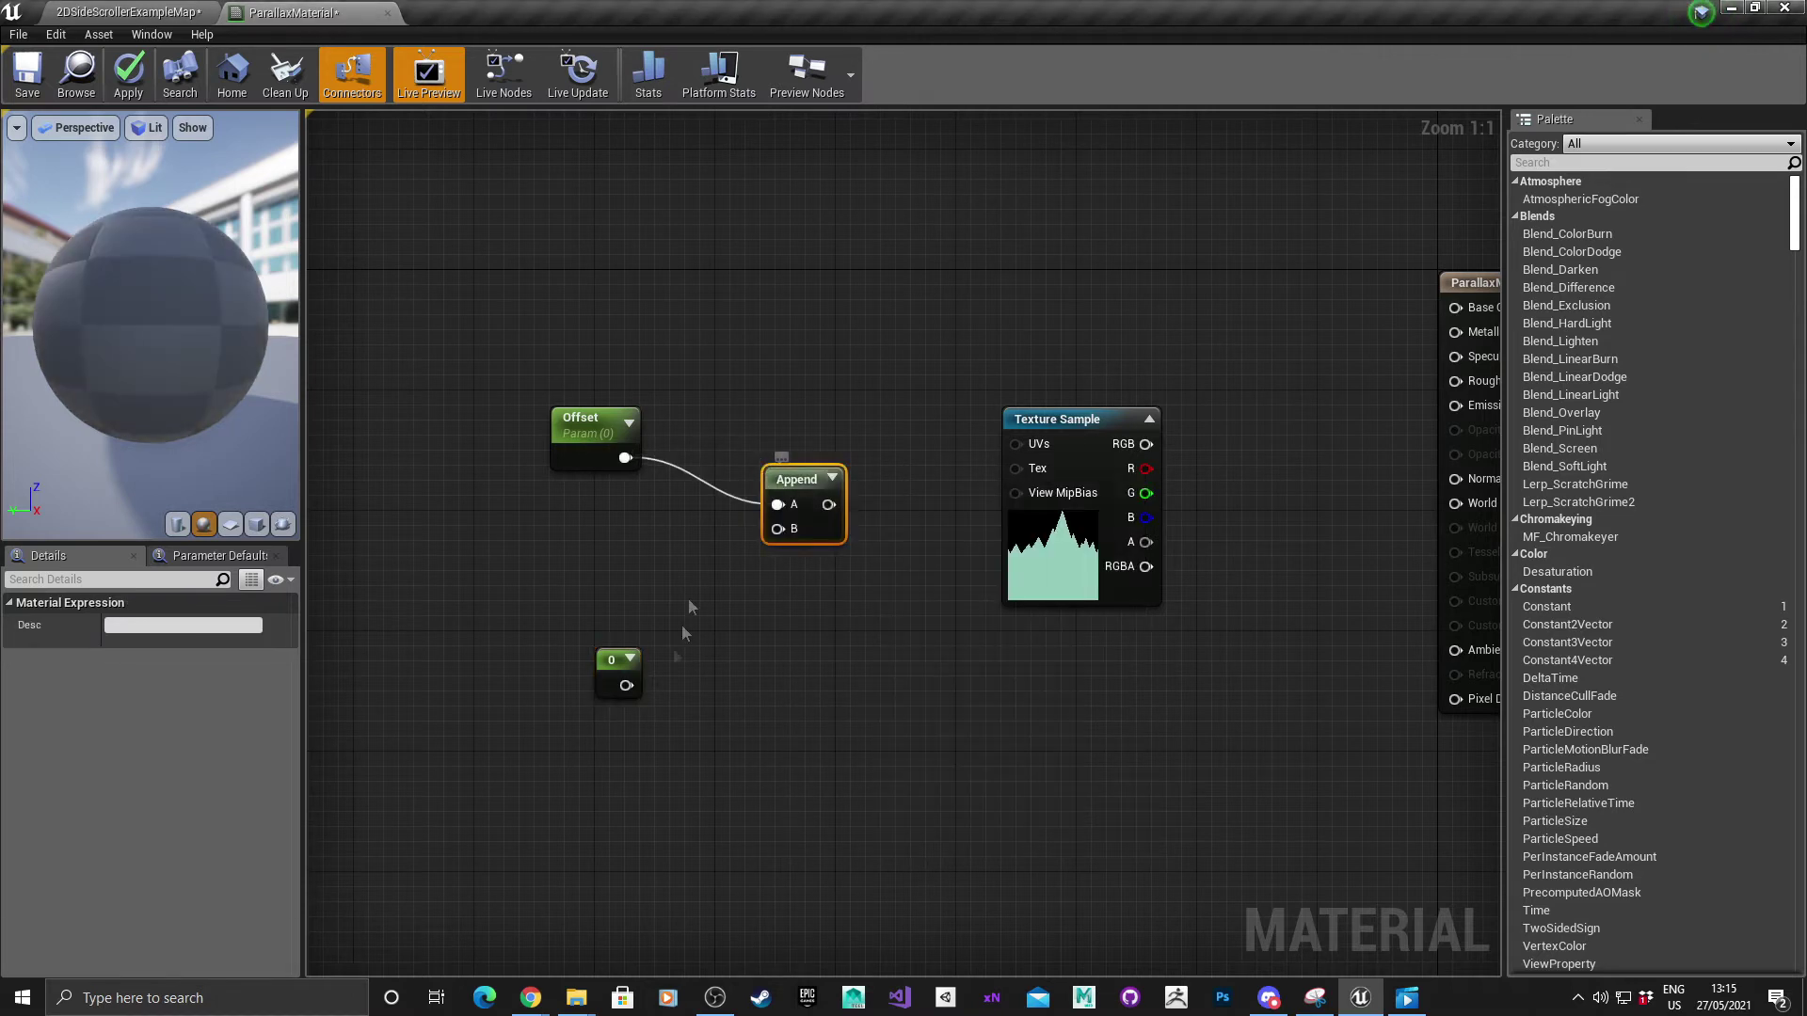
{"action": "left_click_drag", "start_coordinate": [626, 685], "coordinate": [766, 460]}
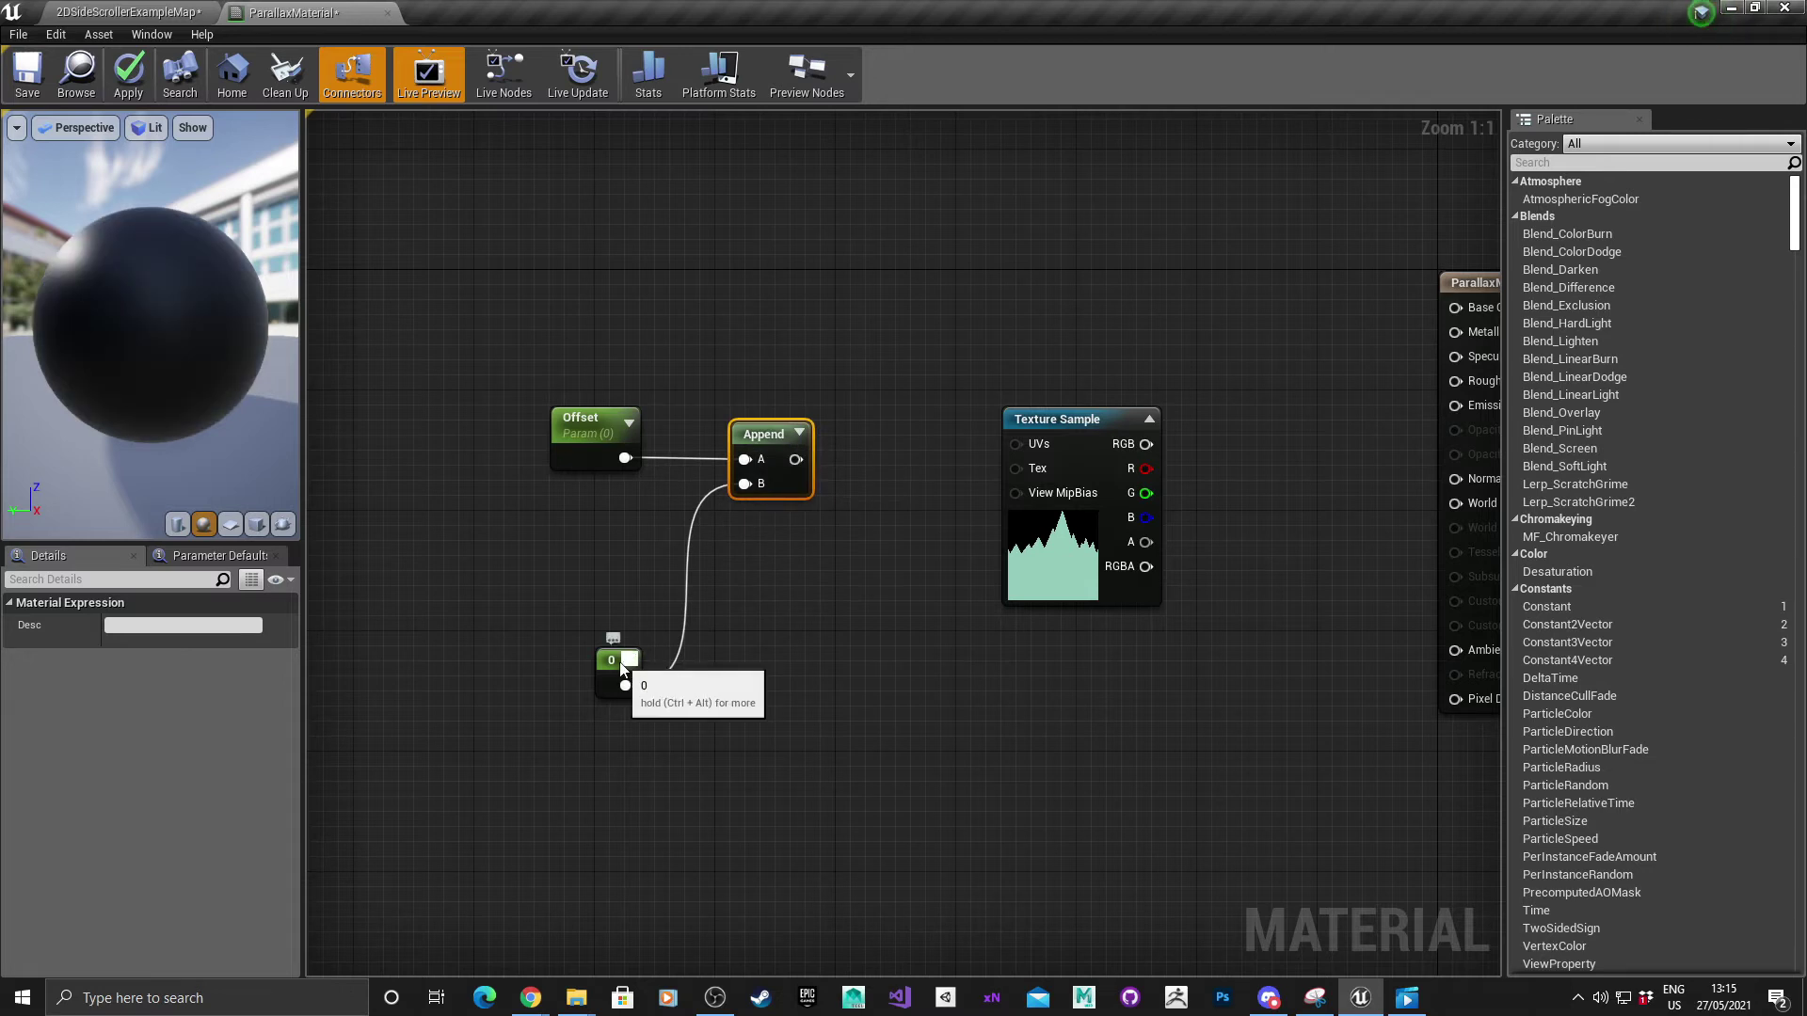
{"action": "left_click_drag", "start_coordinate": [618, 660], "coordinate": [554, 586]}
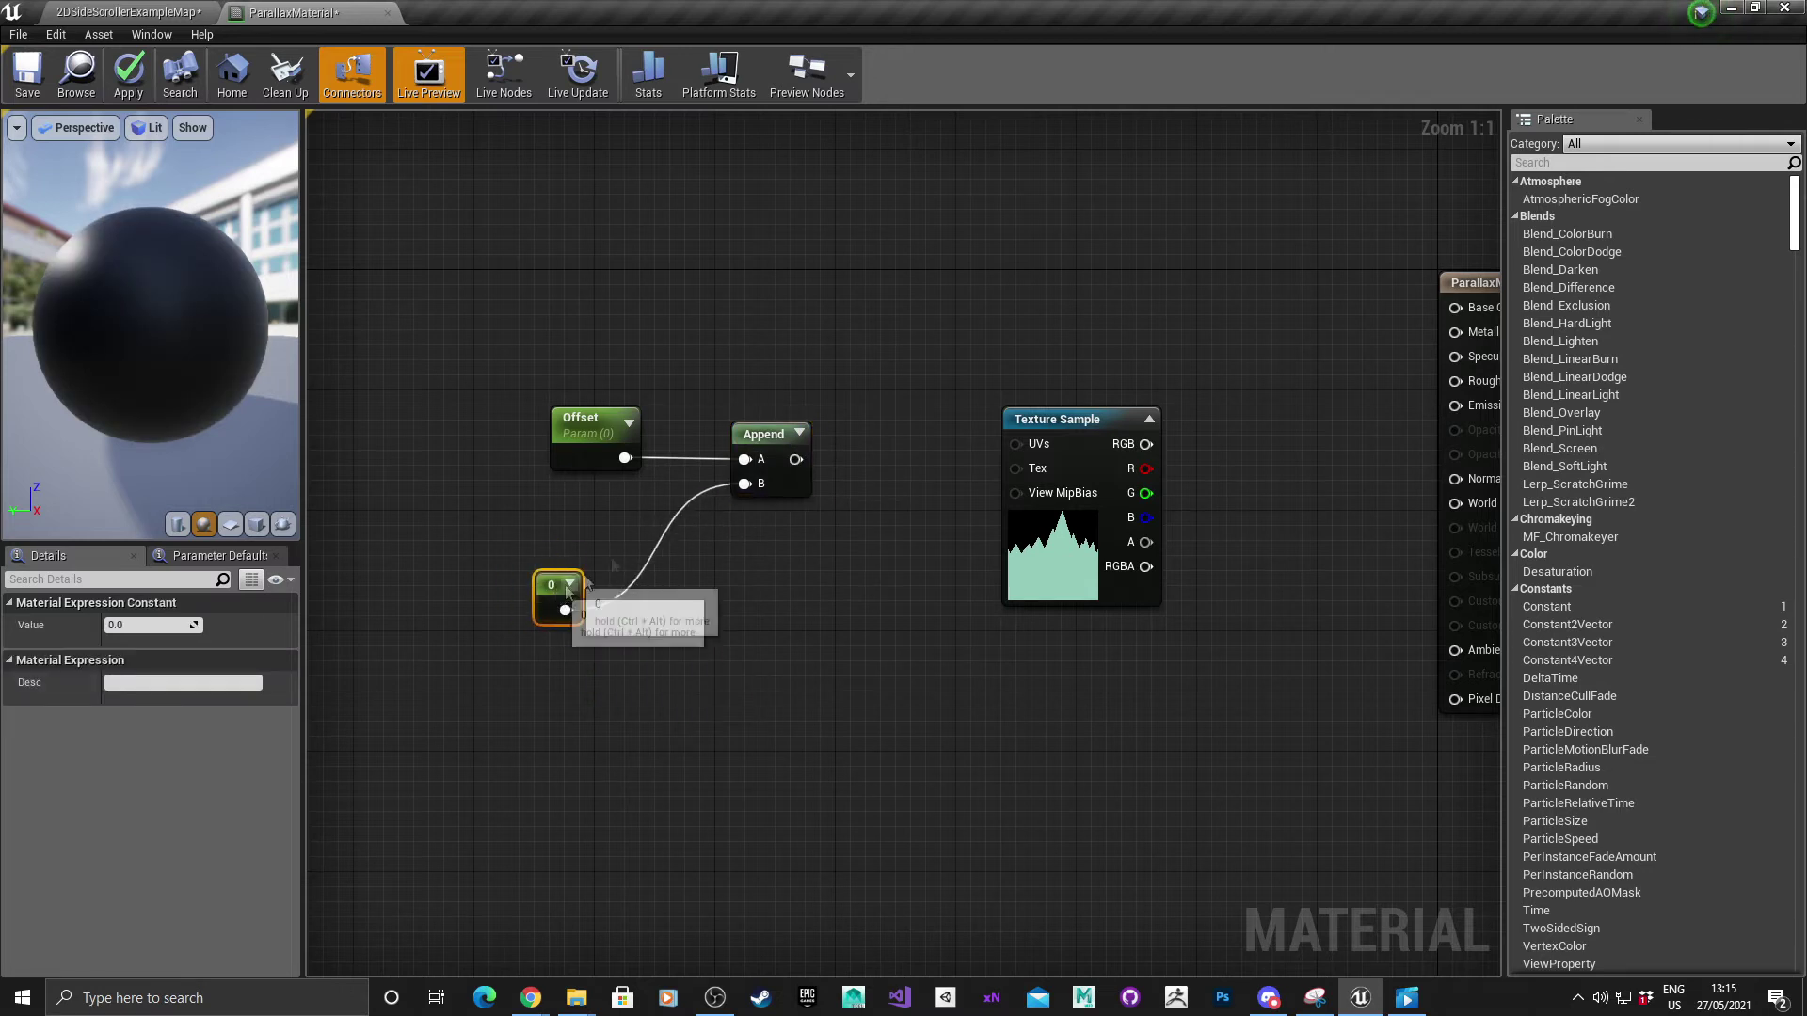
Add a TextureCoordinate node to the graph and place it below the Append node
{"action": "right_click", "coordinate": [681, 698]}
{"action": "type", "text": "text"}
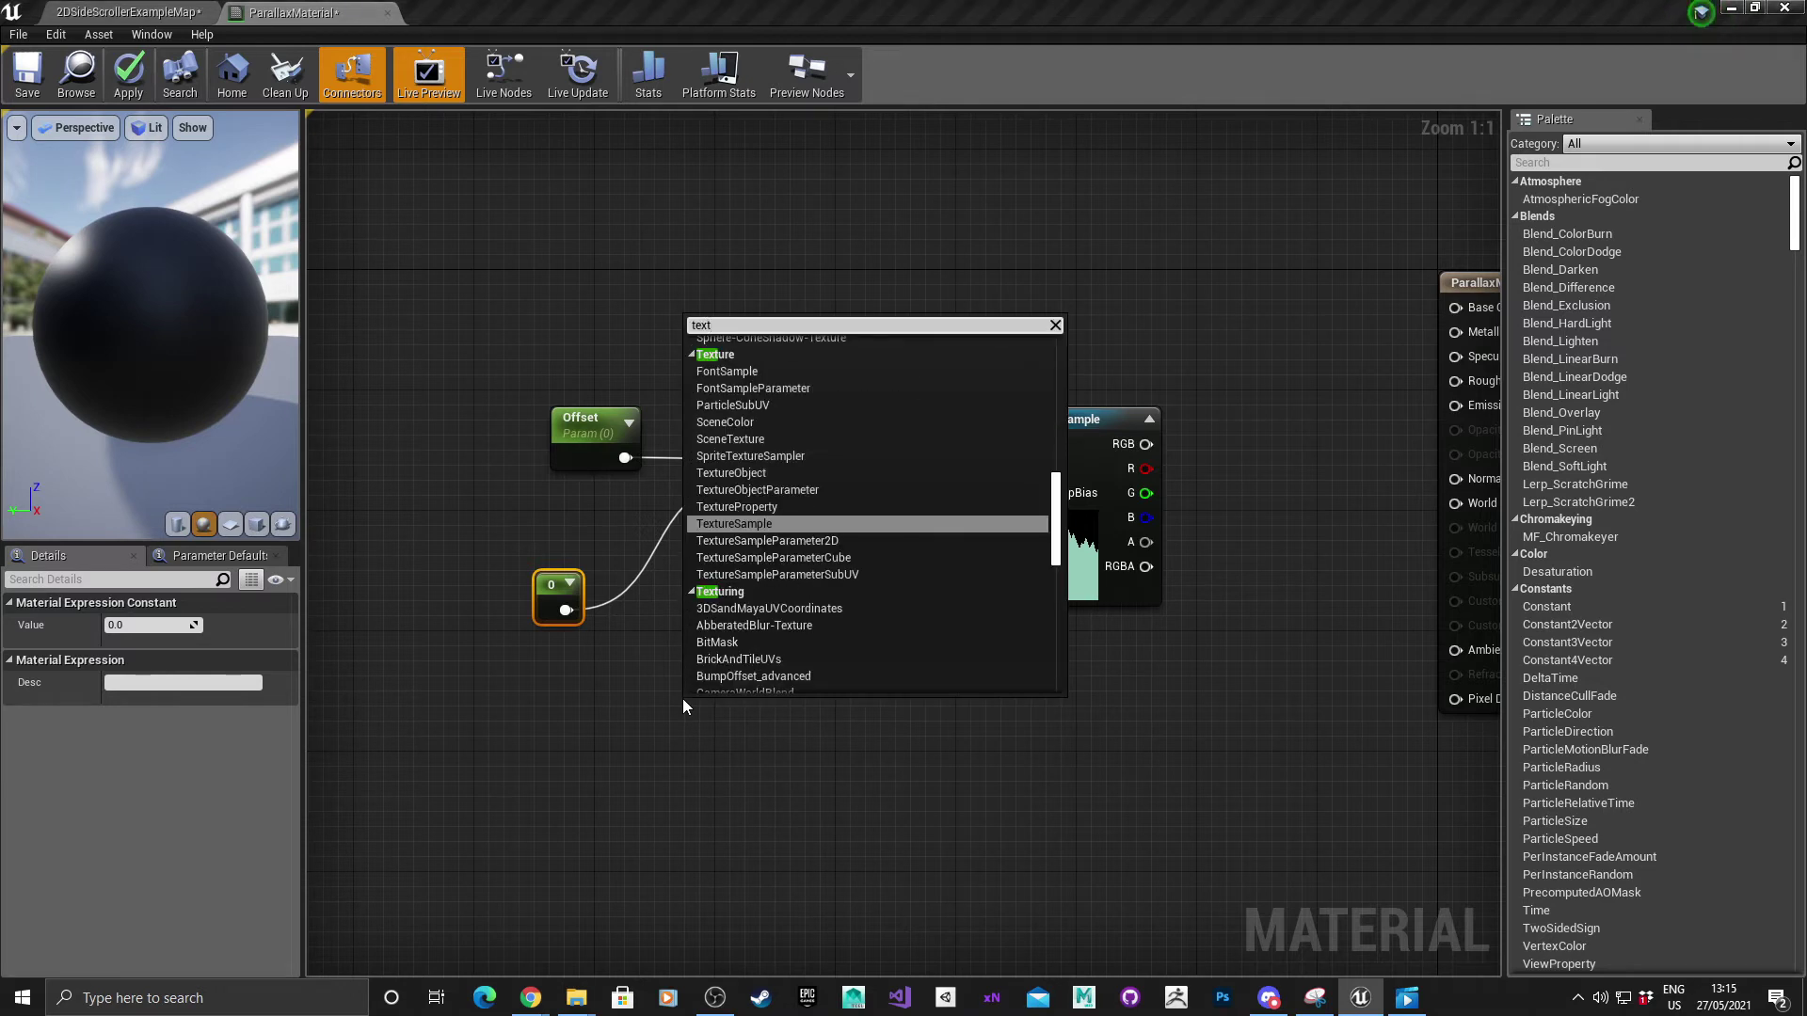
{"action": "type", "text": "ure"}
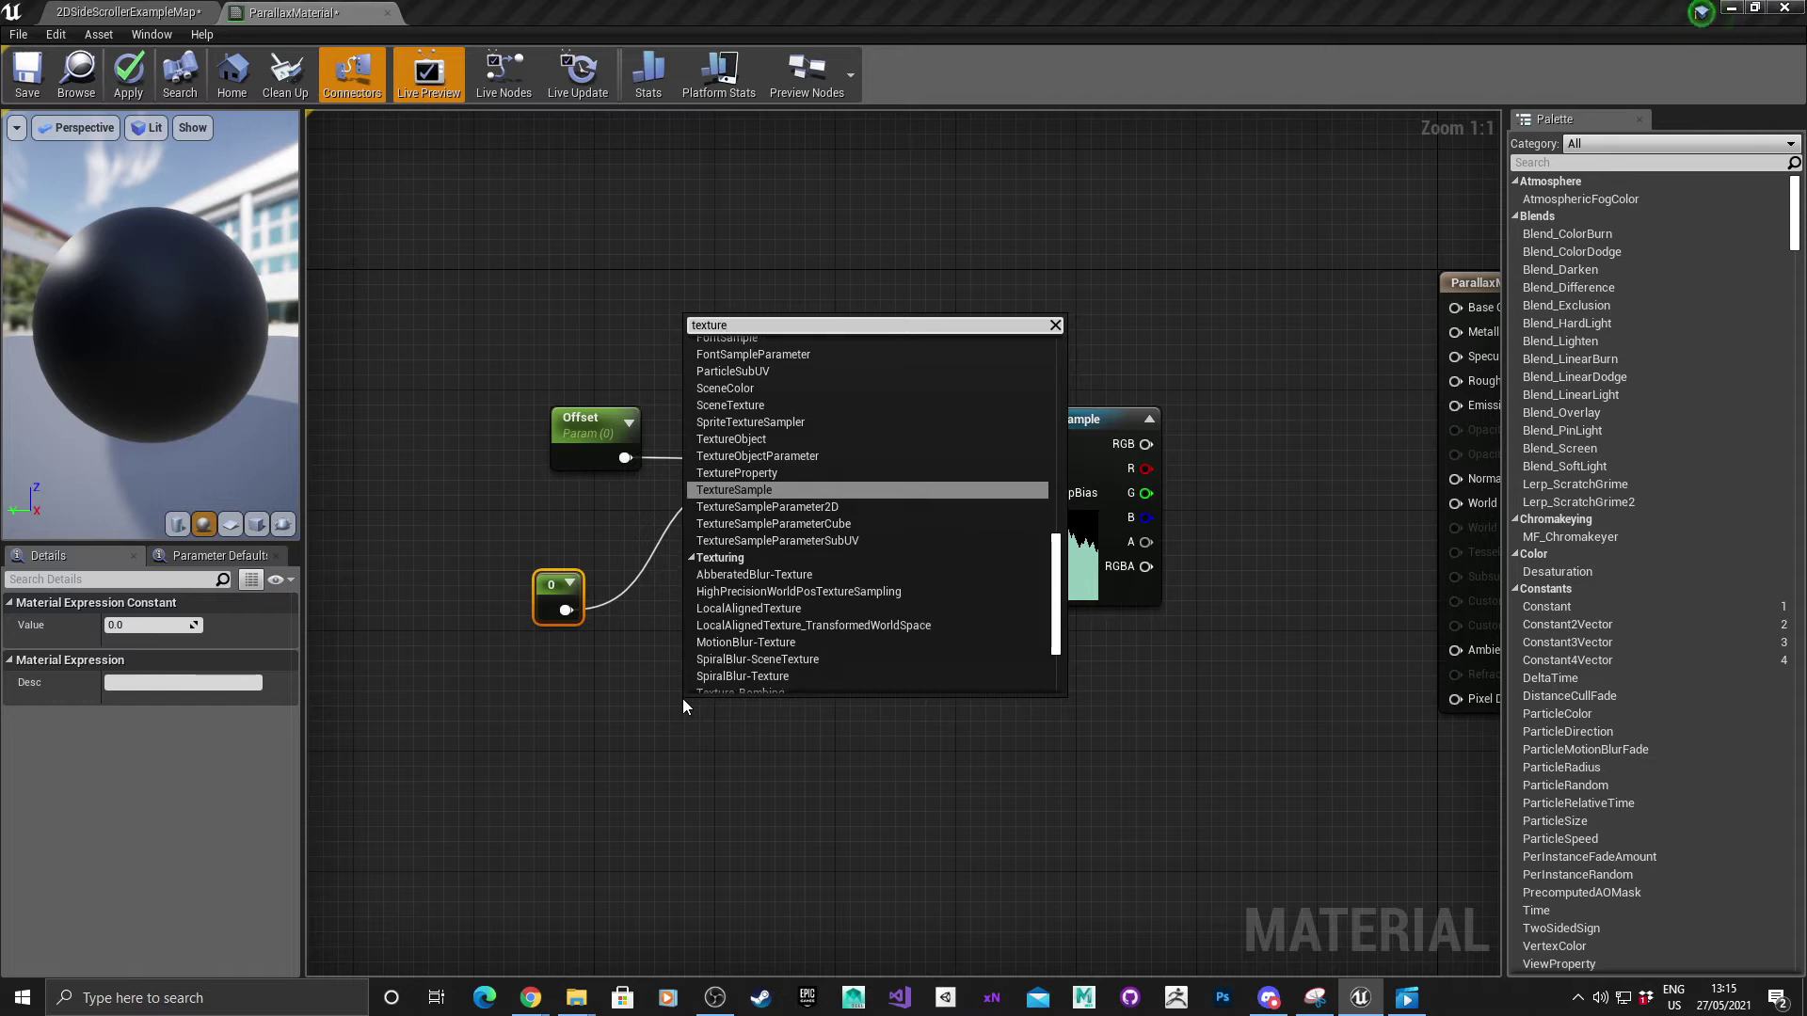
{"action": "type", "text": "c"}
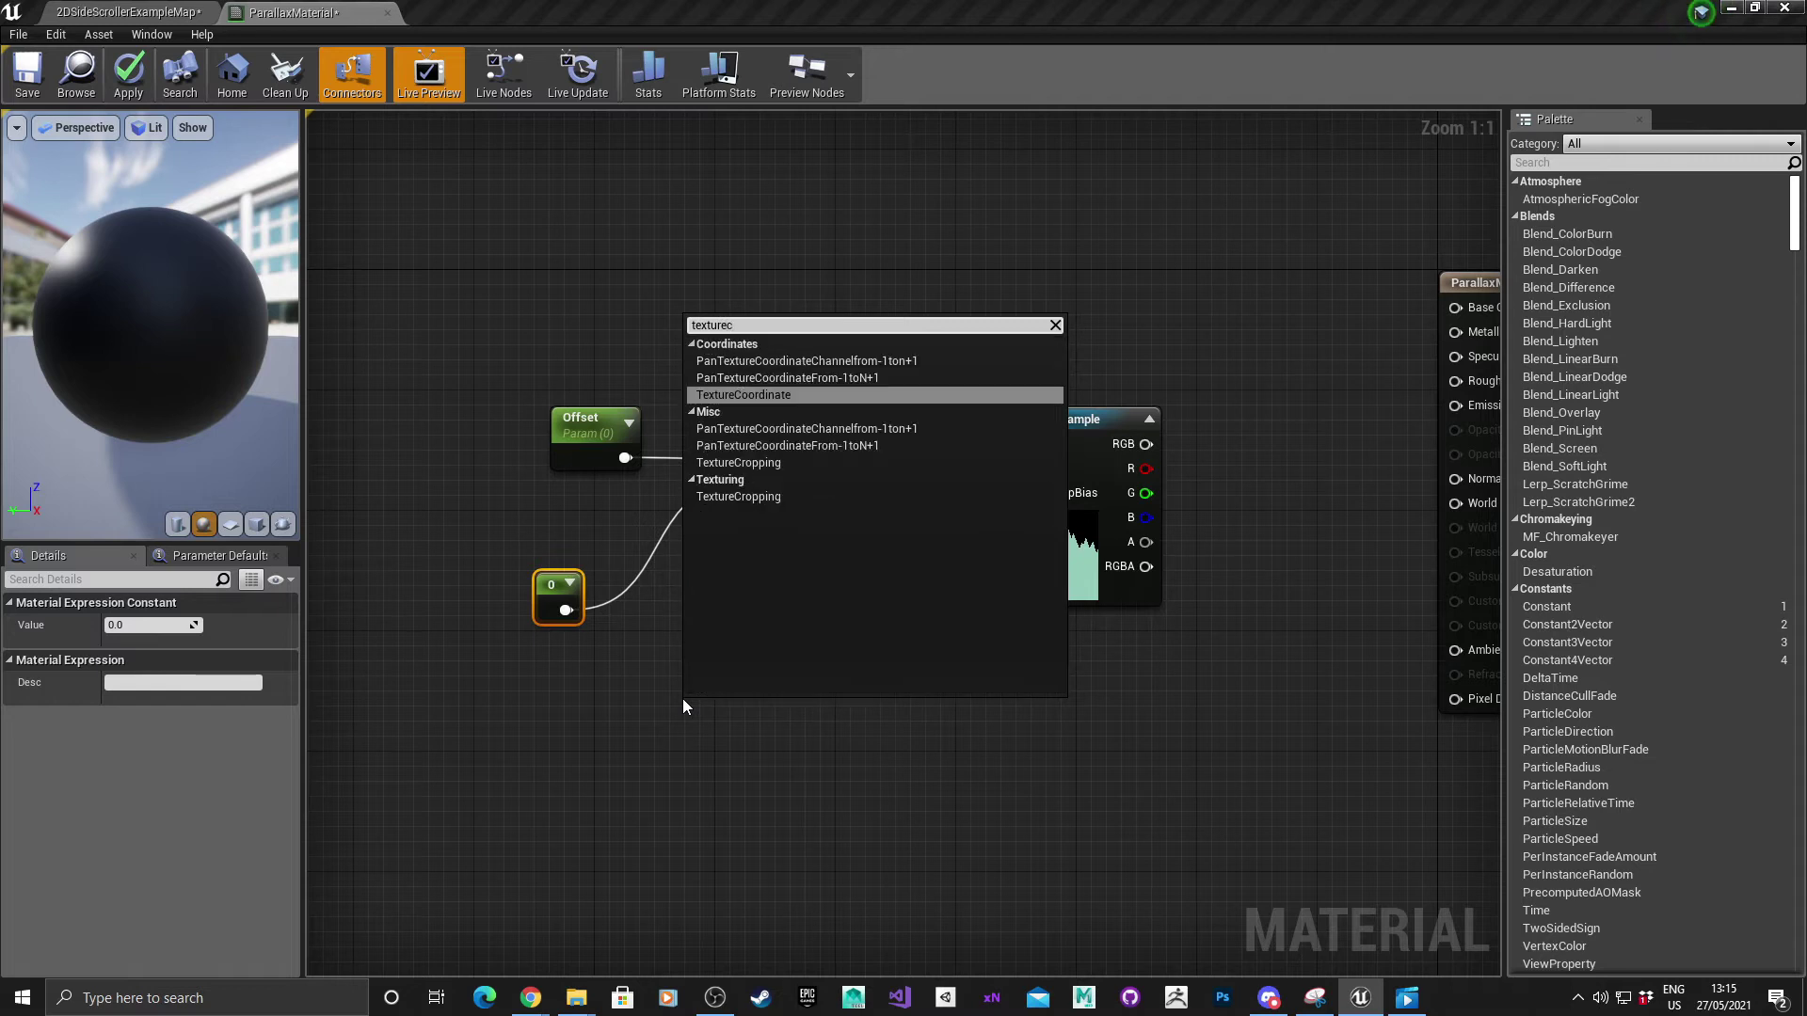
{"action": "key", "text": "Return"}
{"action": "left_click_drag", "start_coordinate": [710, 719], "coordinate": [710, 640]}
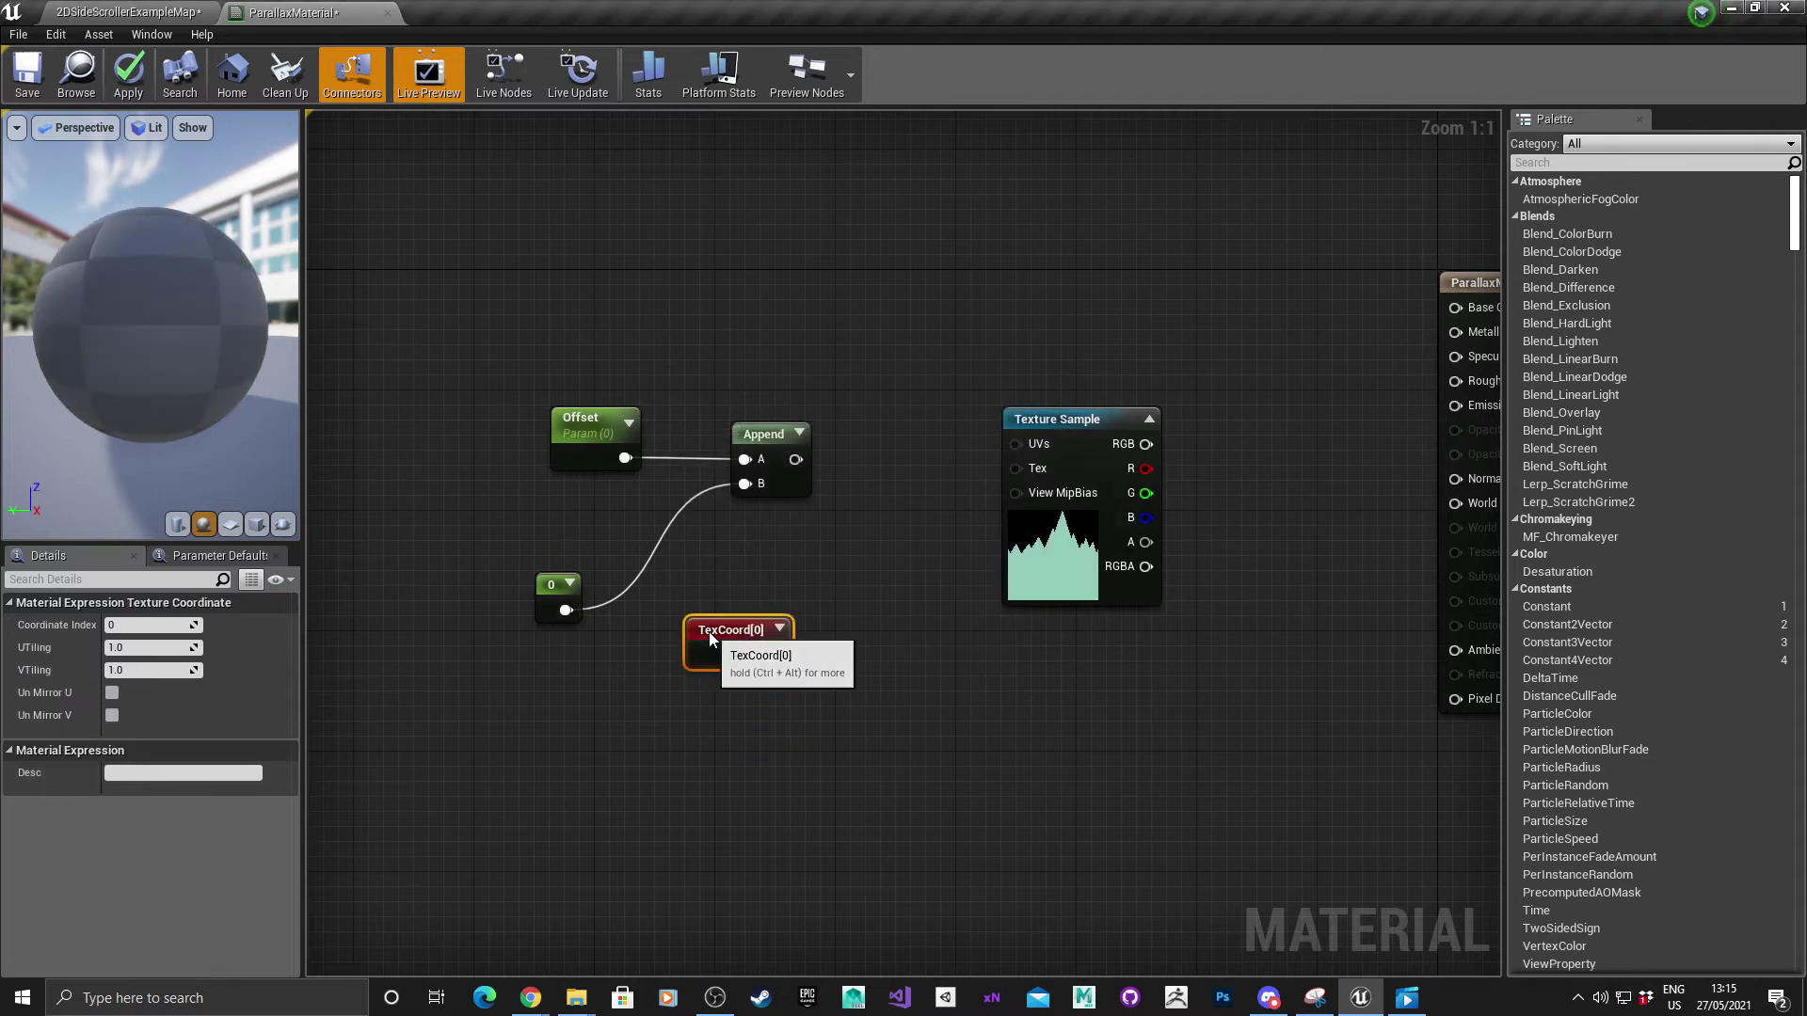
Sum the Append and TexCoord outputs with an Add node, feed the result into the Texture Sample's UVs, and align the nodes
{"action": "left_click_drag", "start_coordinate": [796, 459], "coordinate": [860, 482]}
{"action": "type", "text": "add"}
{"action": "key", "text": "Return"}
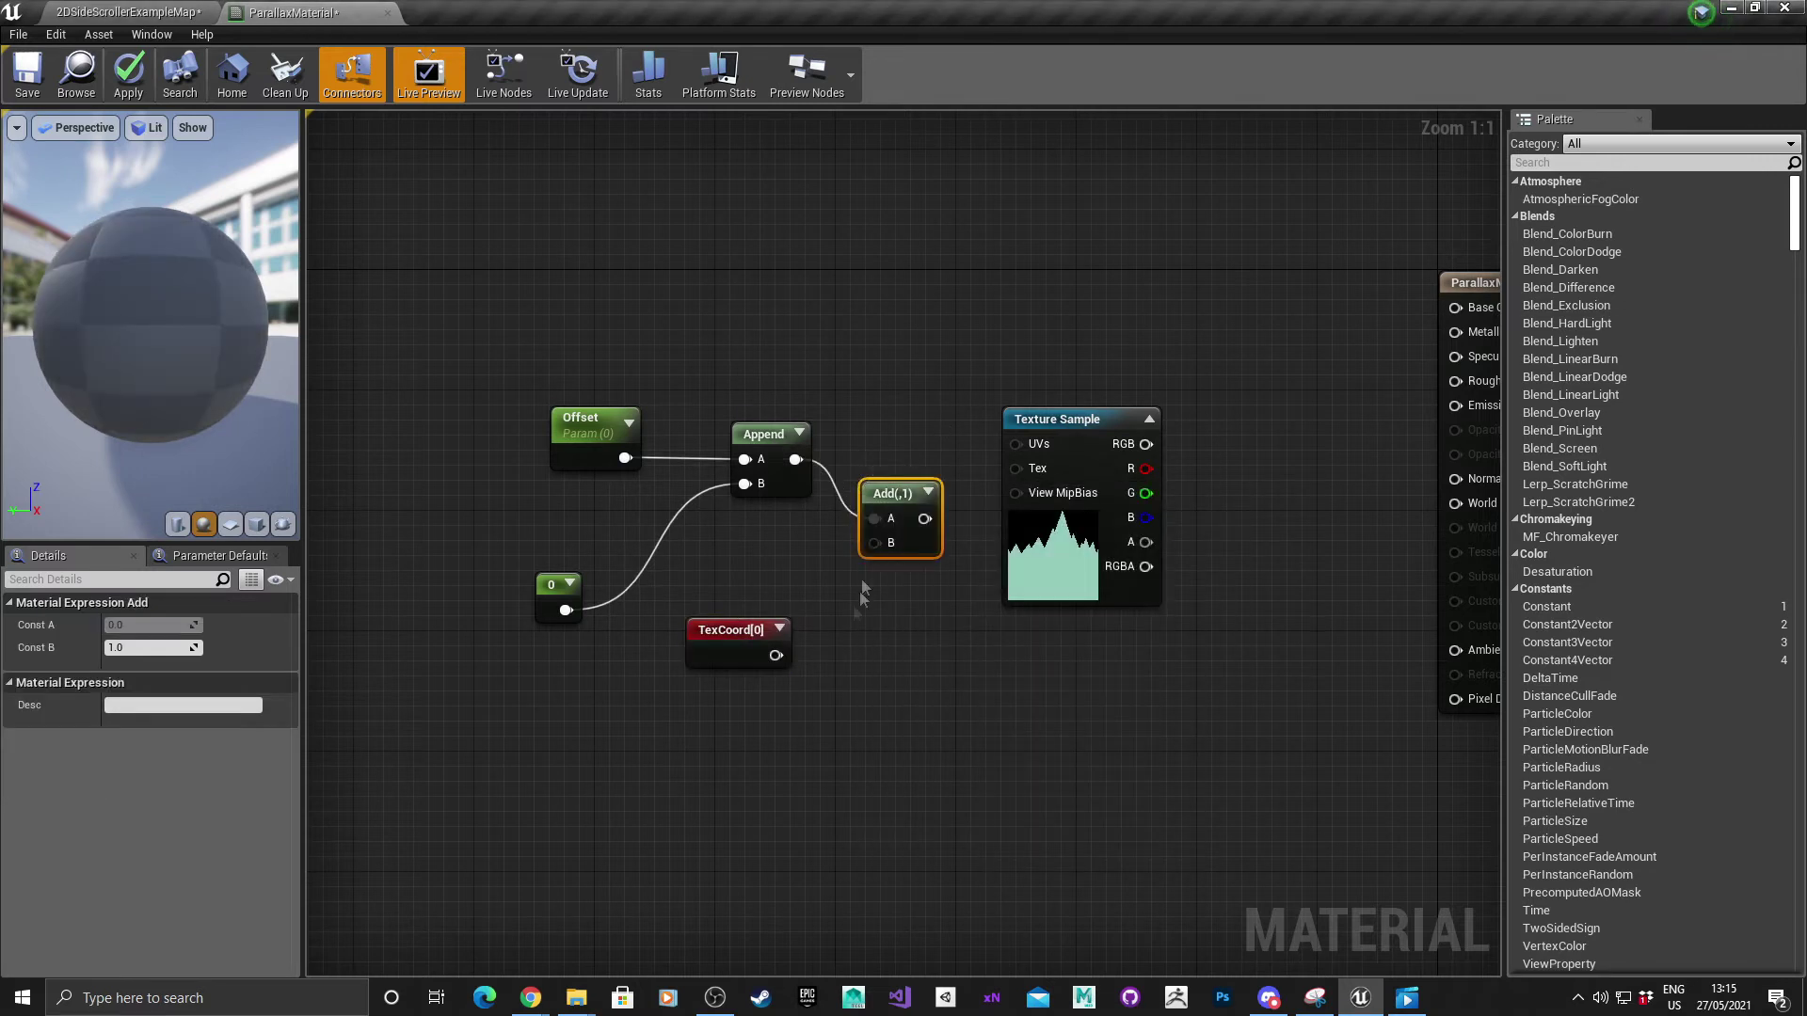
{"action": "left_click_drag", "start_coordinate": [775, 655], "coordinate": [1015, 445]}
{"action": "right_click_drag", "start_coordinate": [1166, 363], "coordinate": [844, 415]}
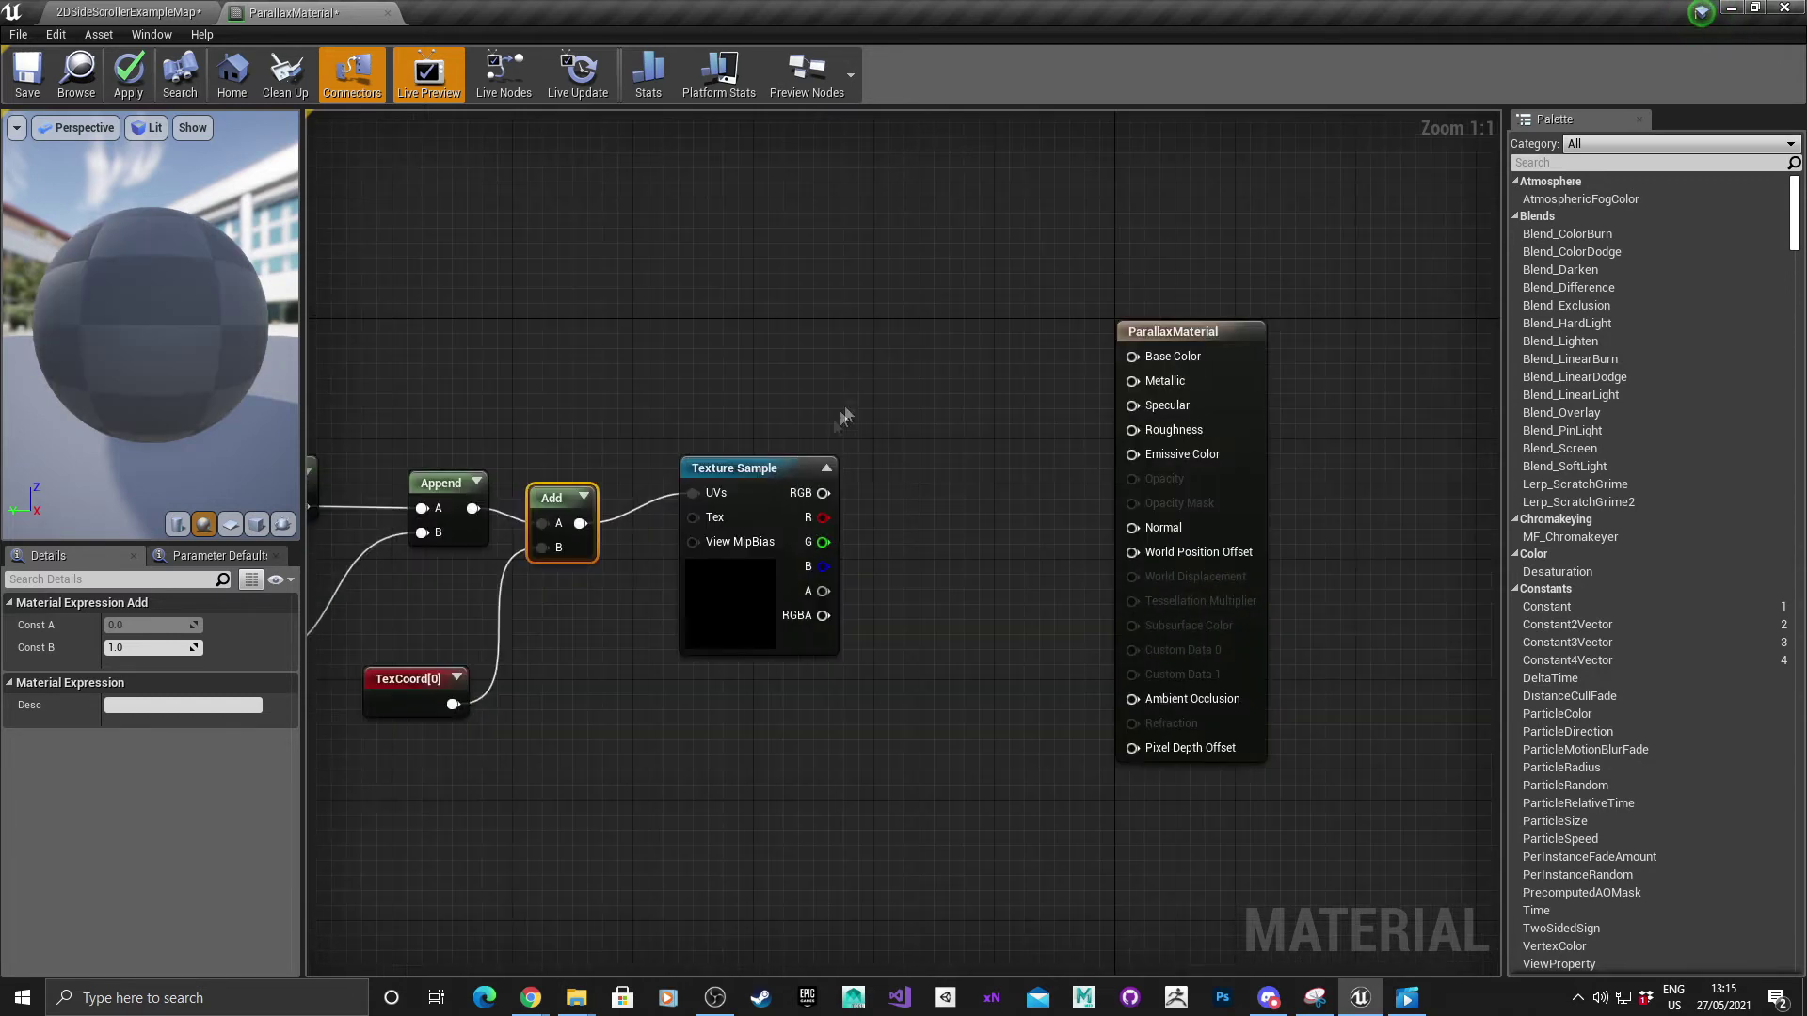
{"action": "left_click_drag", "start_coordinate": [732, 469], "coordinate": [730, 501]}
{"action": "right_click_drag", "start_coordinate": [844, 422], "coordinate": [949, 348]}
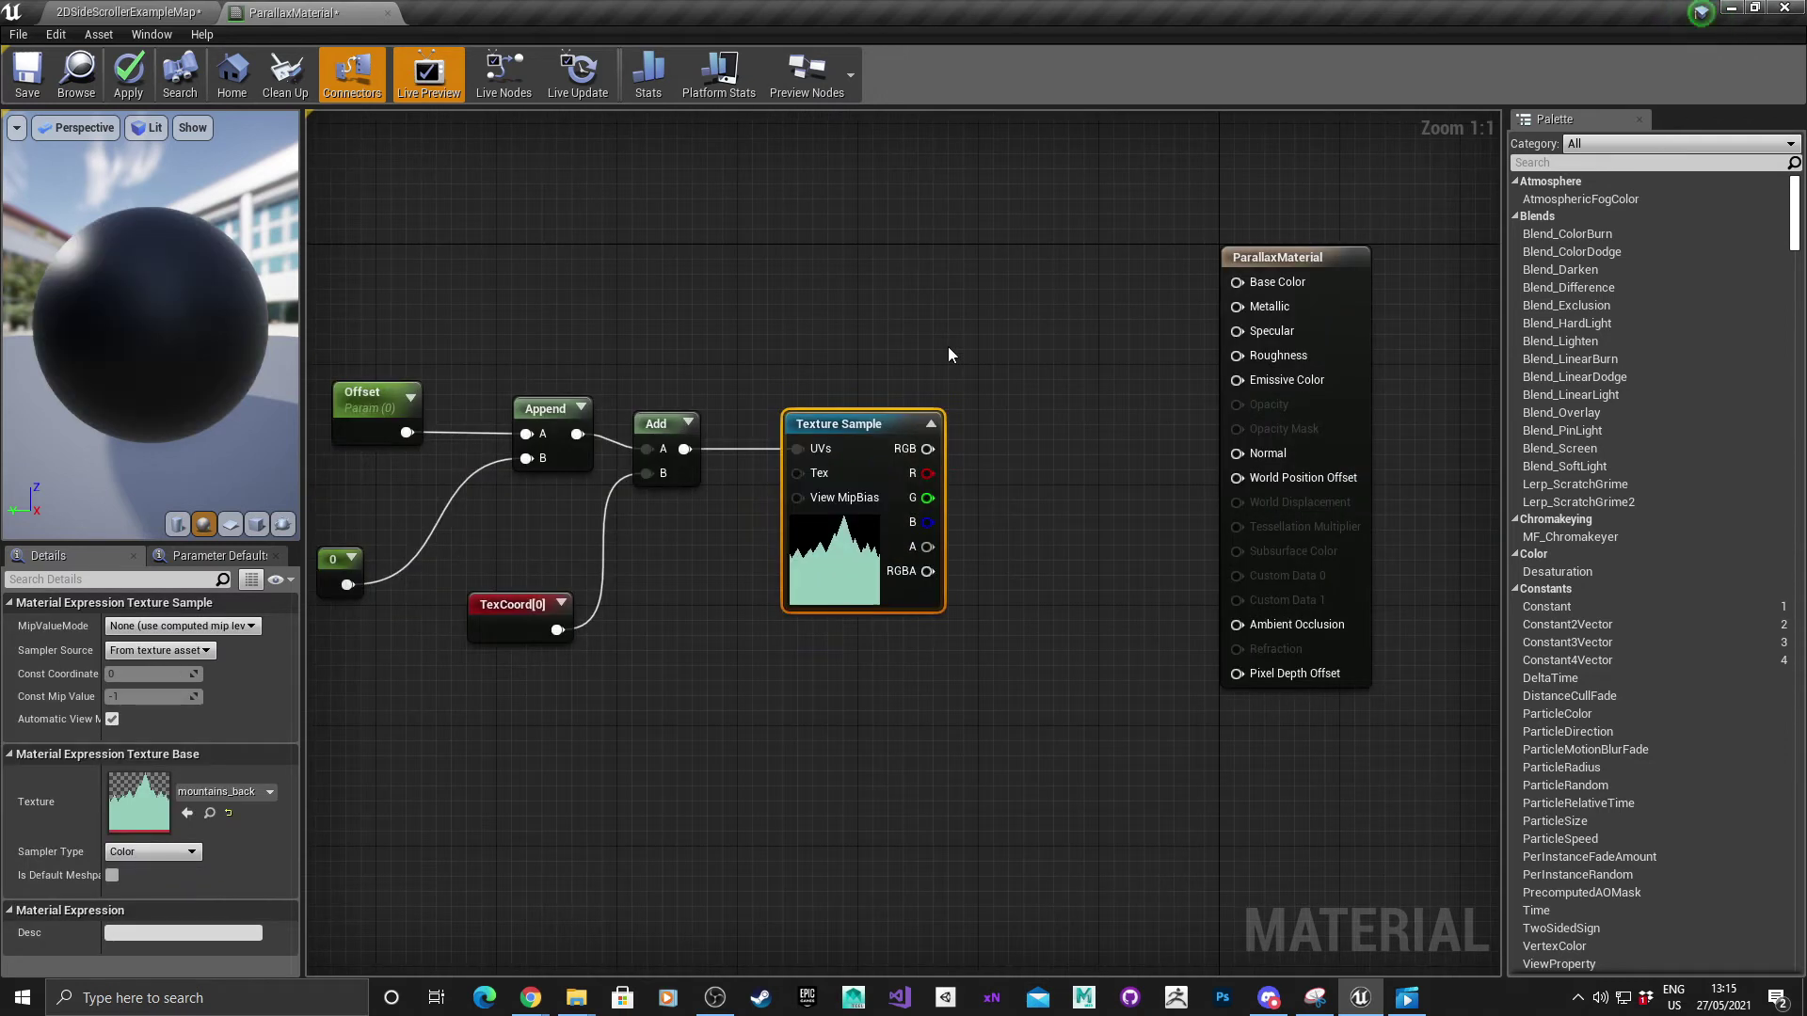
Set the ParallaxMaterial's shading model to Unlit and its blend mode to Translucent
{"action": "left_click", "coordinate": [1289, 257]}
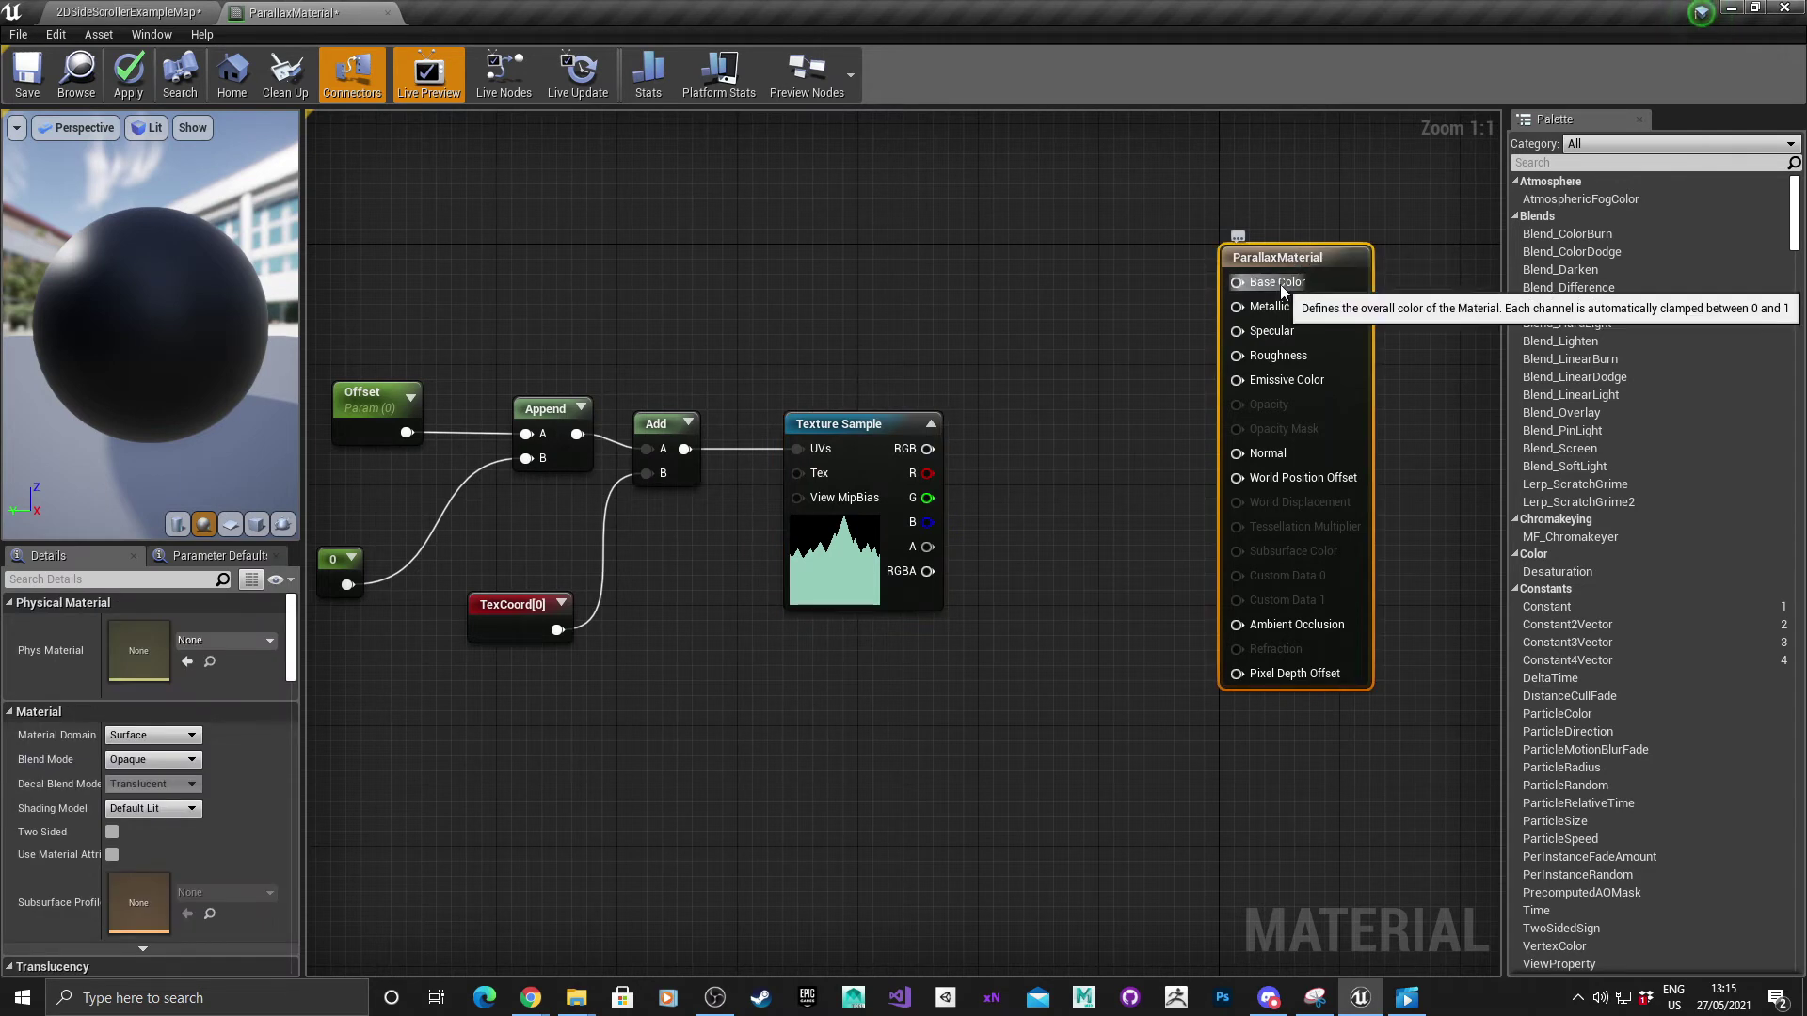
{"action": "left_click", "coordinate": [149, 808]}
{"action": "left_click", "coordinate": [138, 823]}
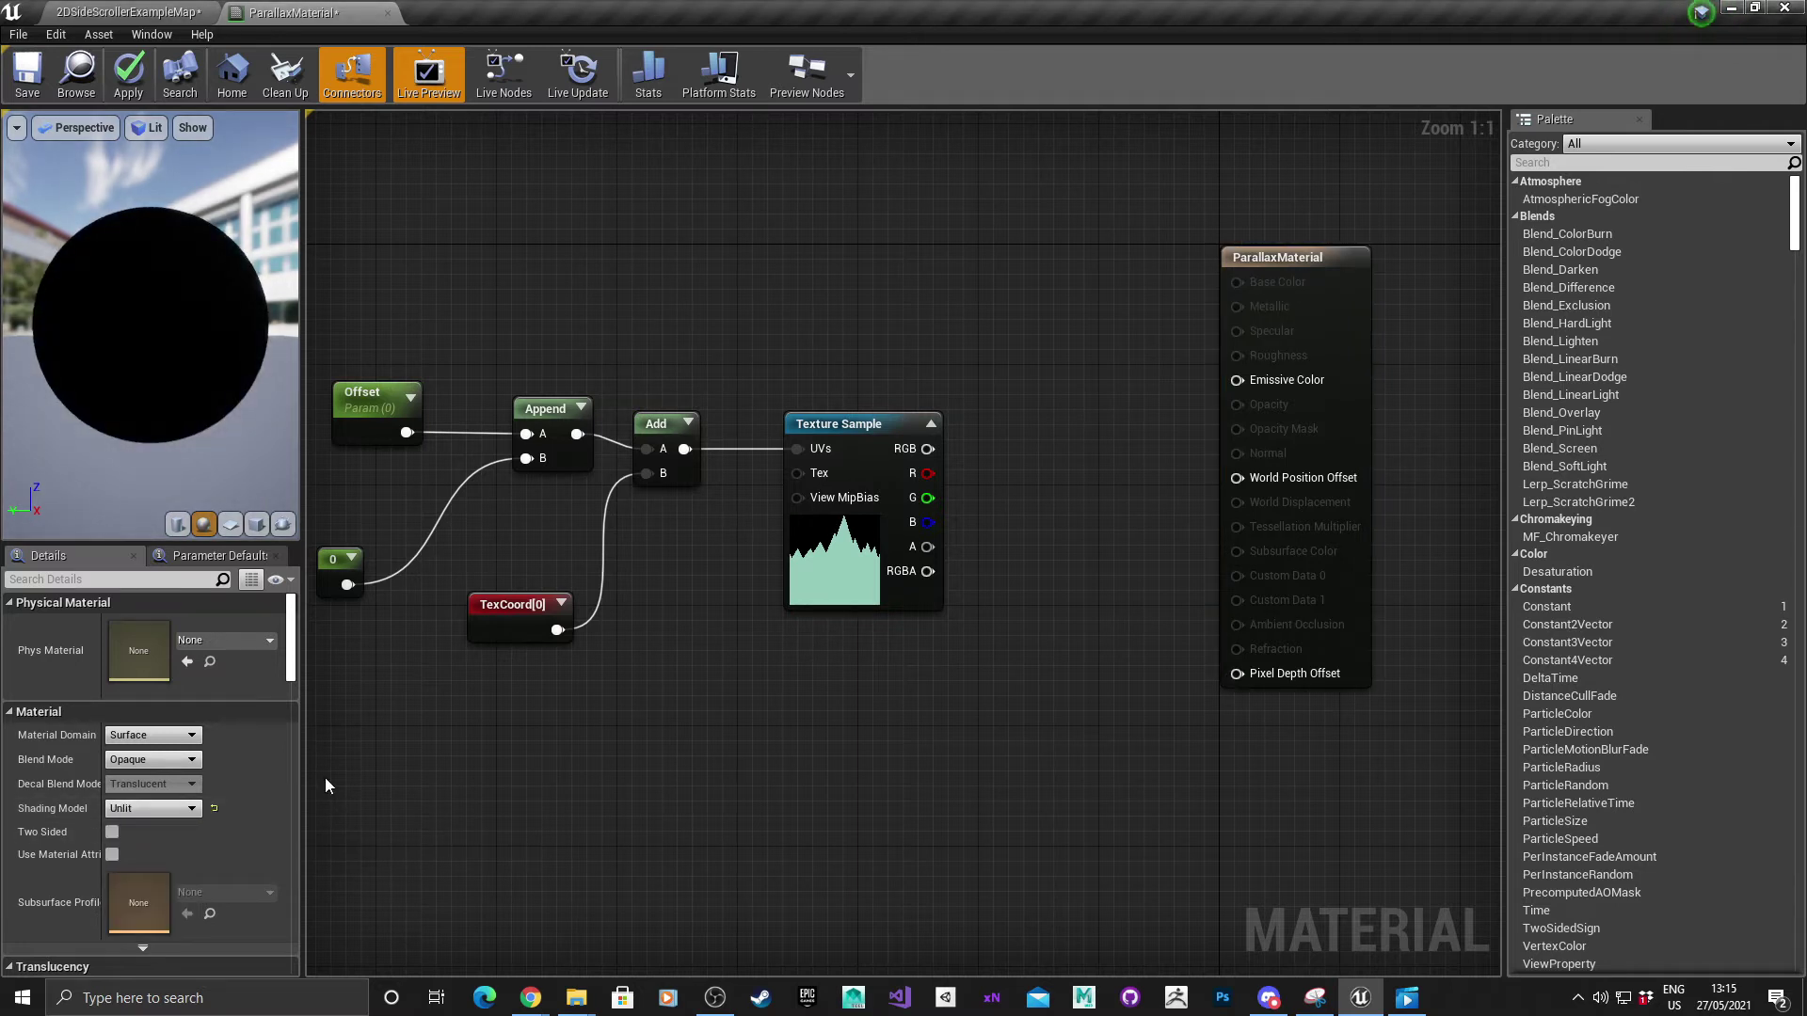
{"action": "left_click", "coordinate": [170, 759]}
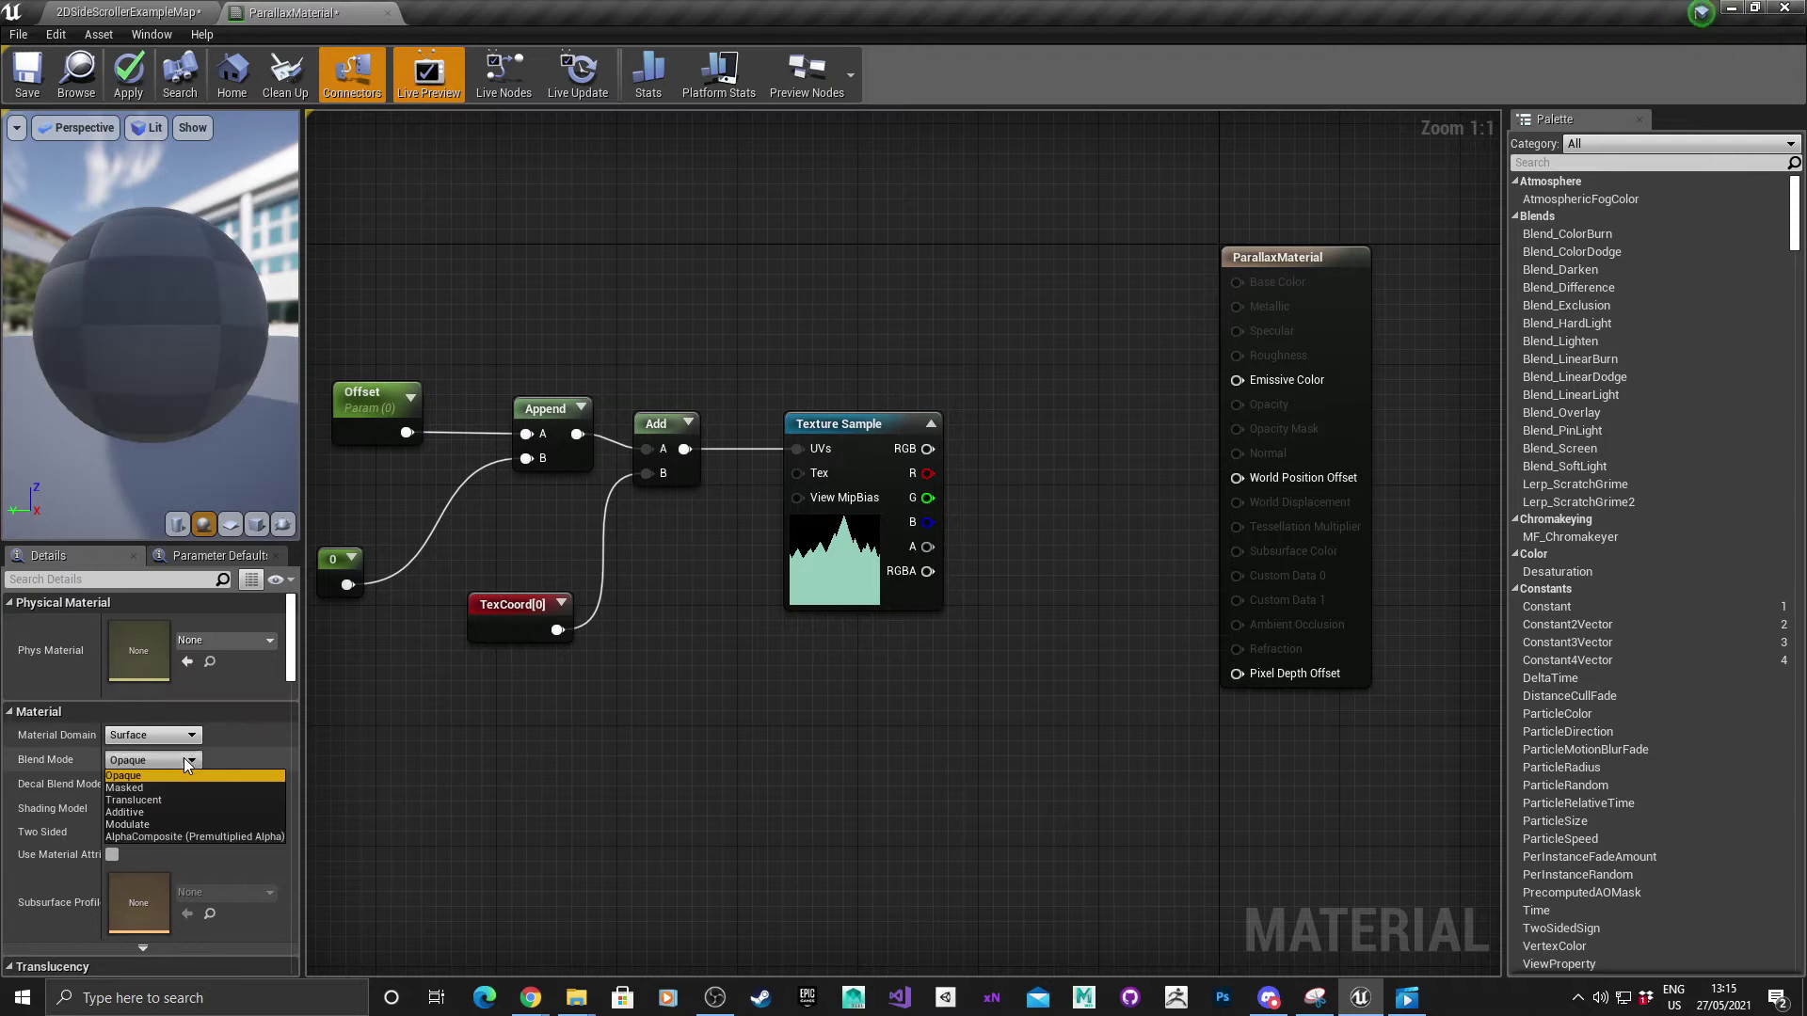
{"action": "left_click", "coordinate": [159, 799]}
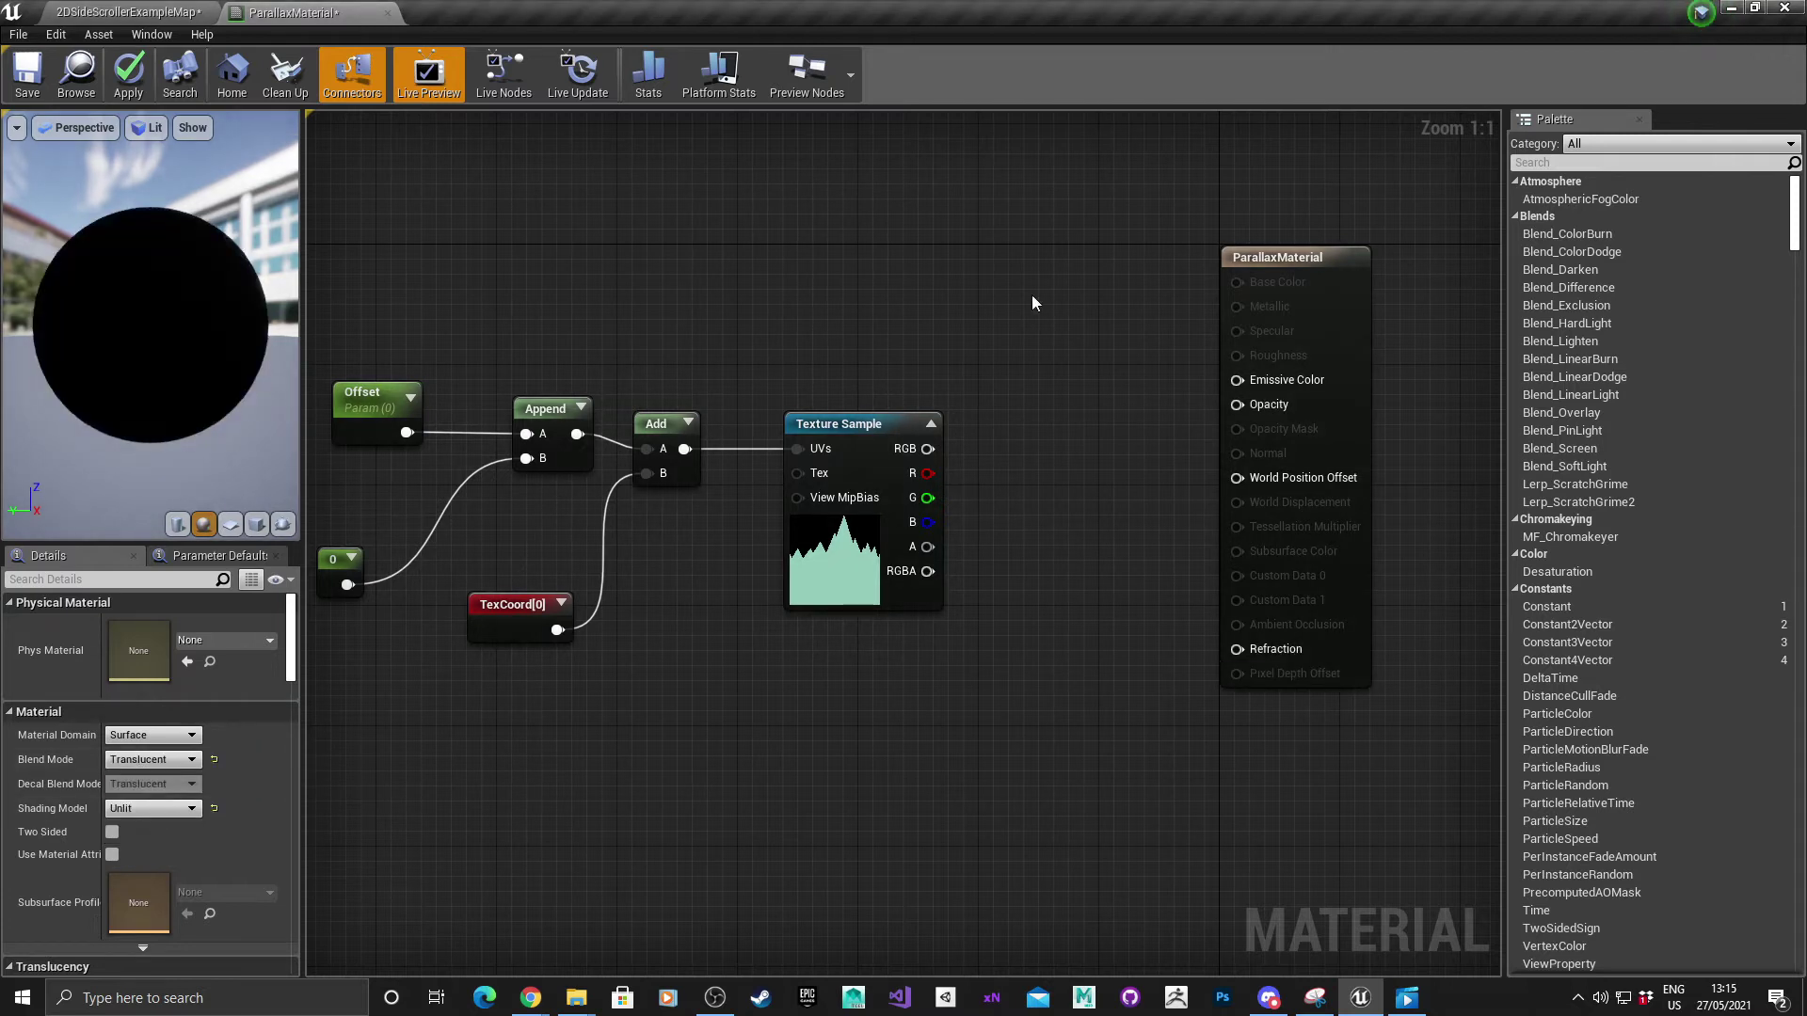
Connect the Texture Sample's RGB output to Emissive Color and its A output to Opacity on the material node
{"action": "right_click_drag", "start_coordinate": [1024, 341], "coordinate": [932, 343]}
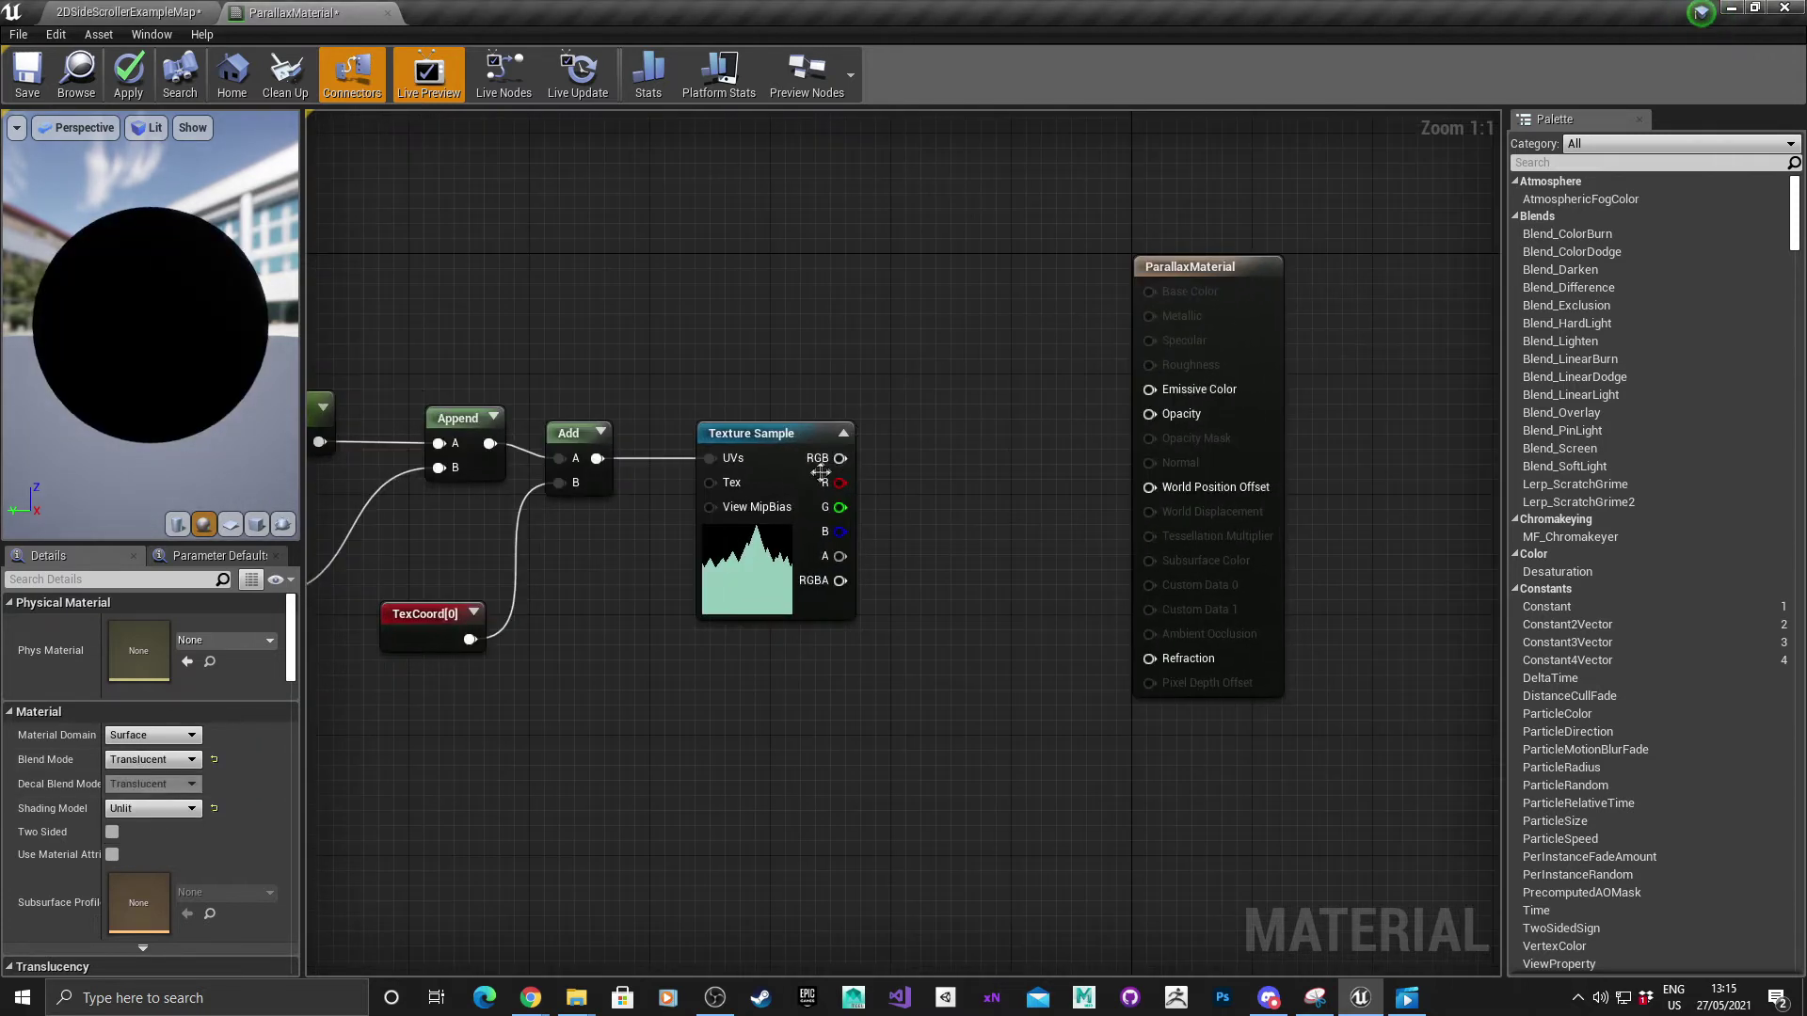
{"action": "left_click_drag", "start_coordinate": [839, 458], "coordinate": [1154, 395]}
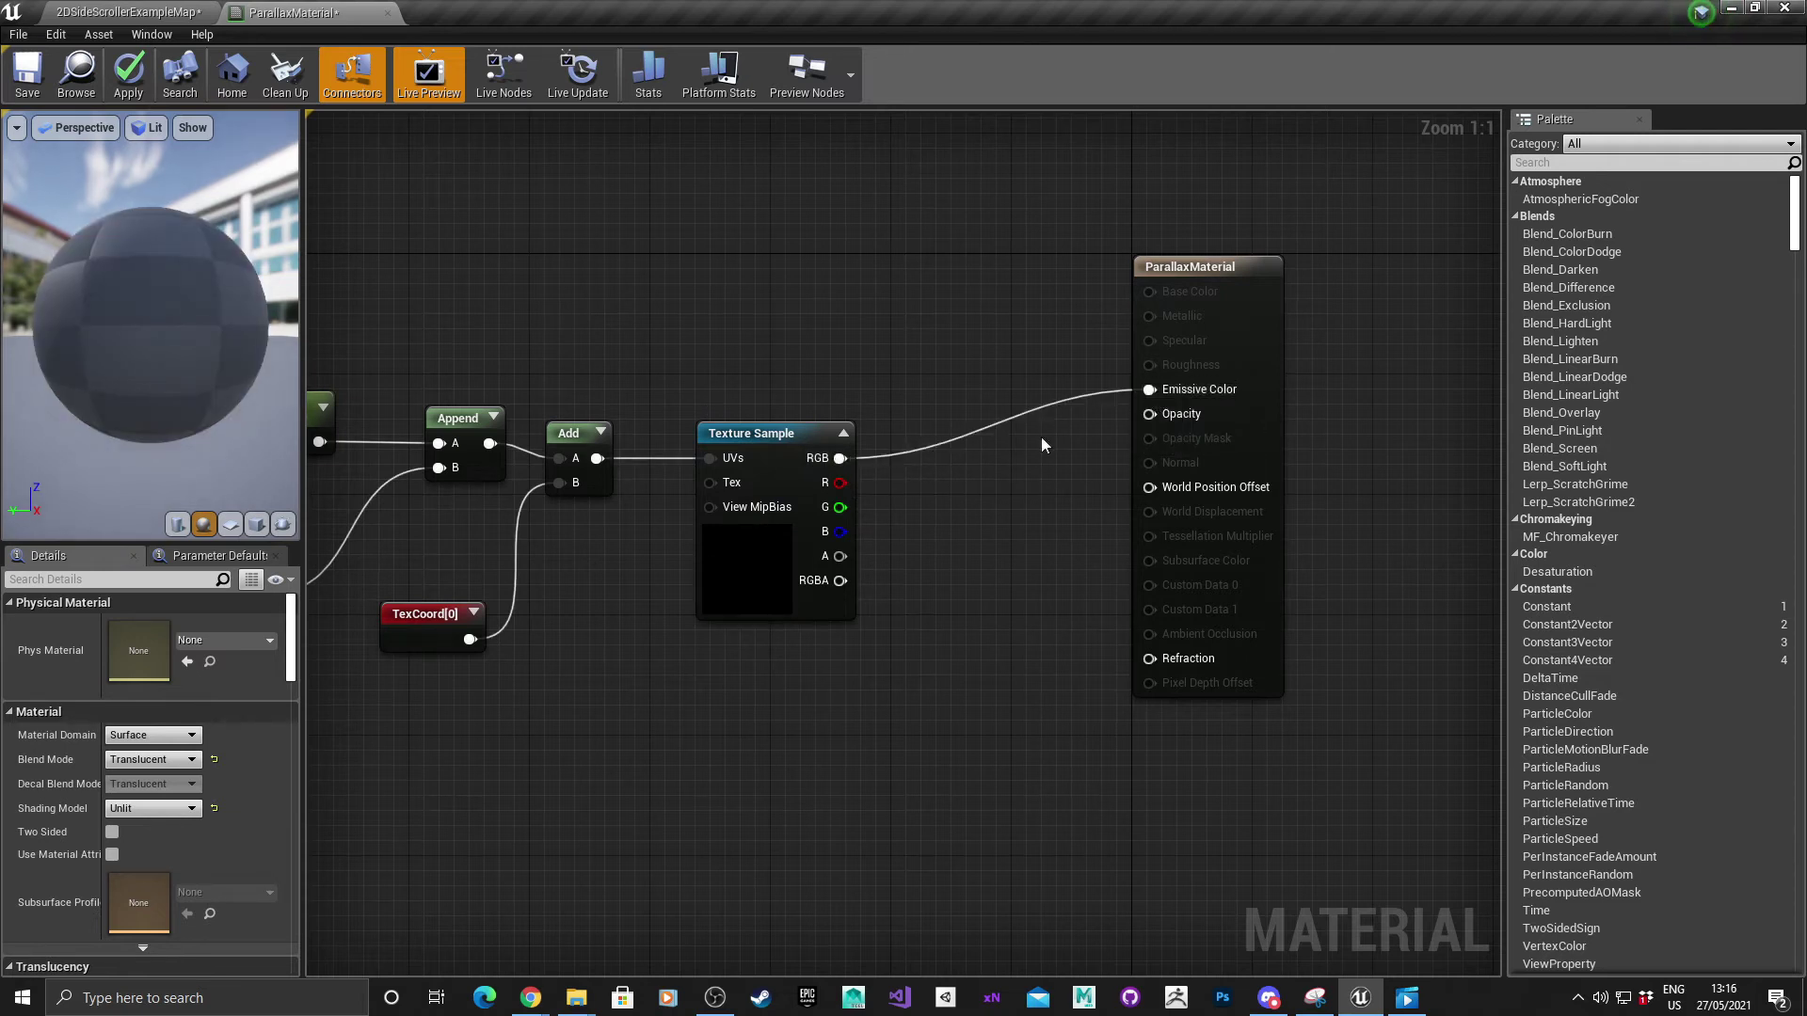
{"action": "left_click_drag", "start_coordinate": [839, 556], "coordinate": [1149, 414]}
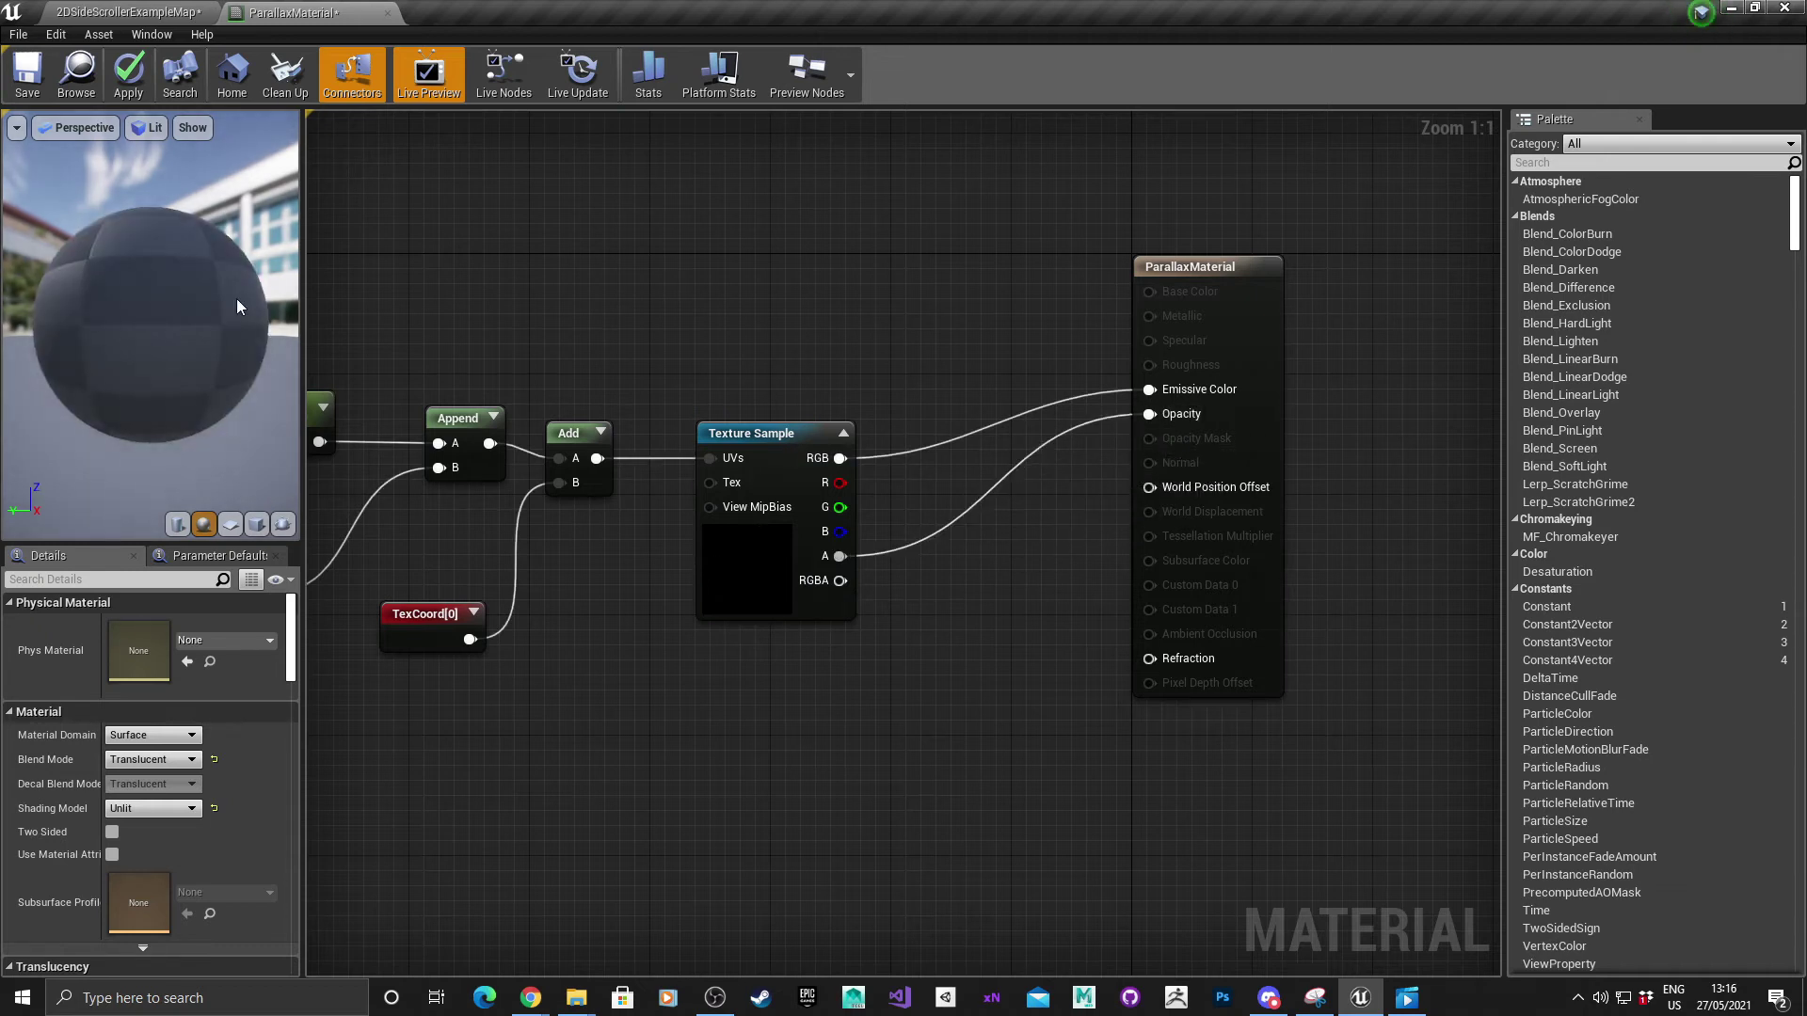
Check the texture on the preview sphere, and apply and save the parallax material
{"action": "scroll", "coordinate": [188, 329], "scroll_direction": "down", "scroll_amount": 4}
{"action": "left_click_drag", "start_coordinate": [192, 336], "coordinate": [150, 375]}
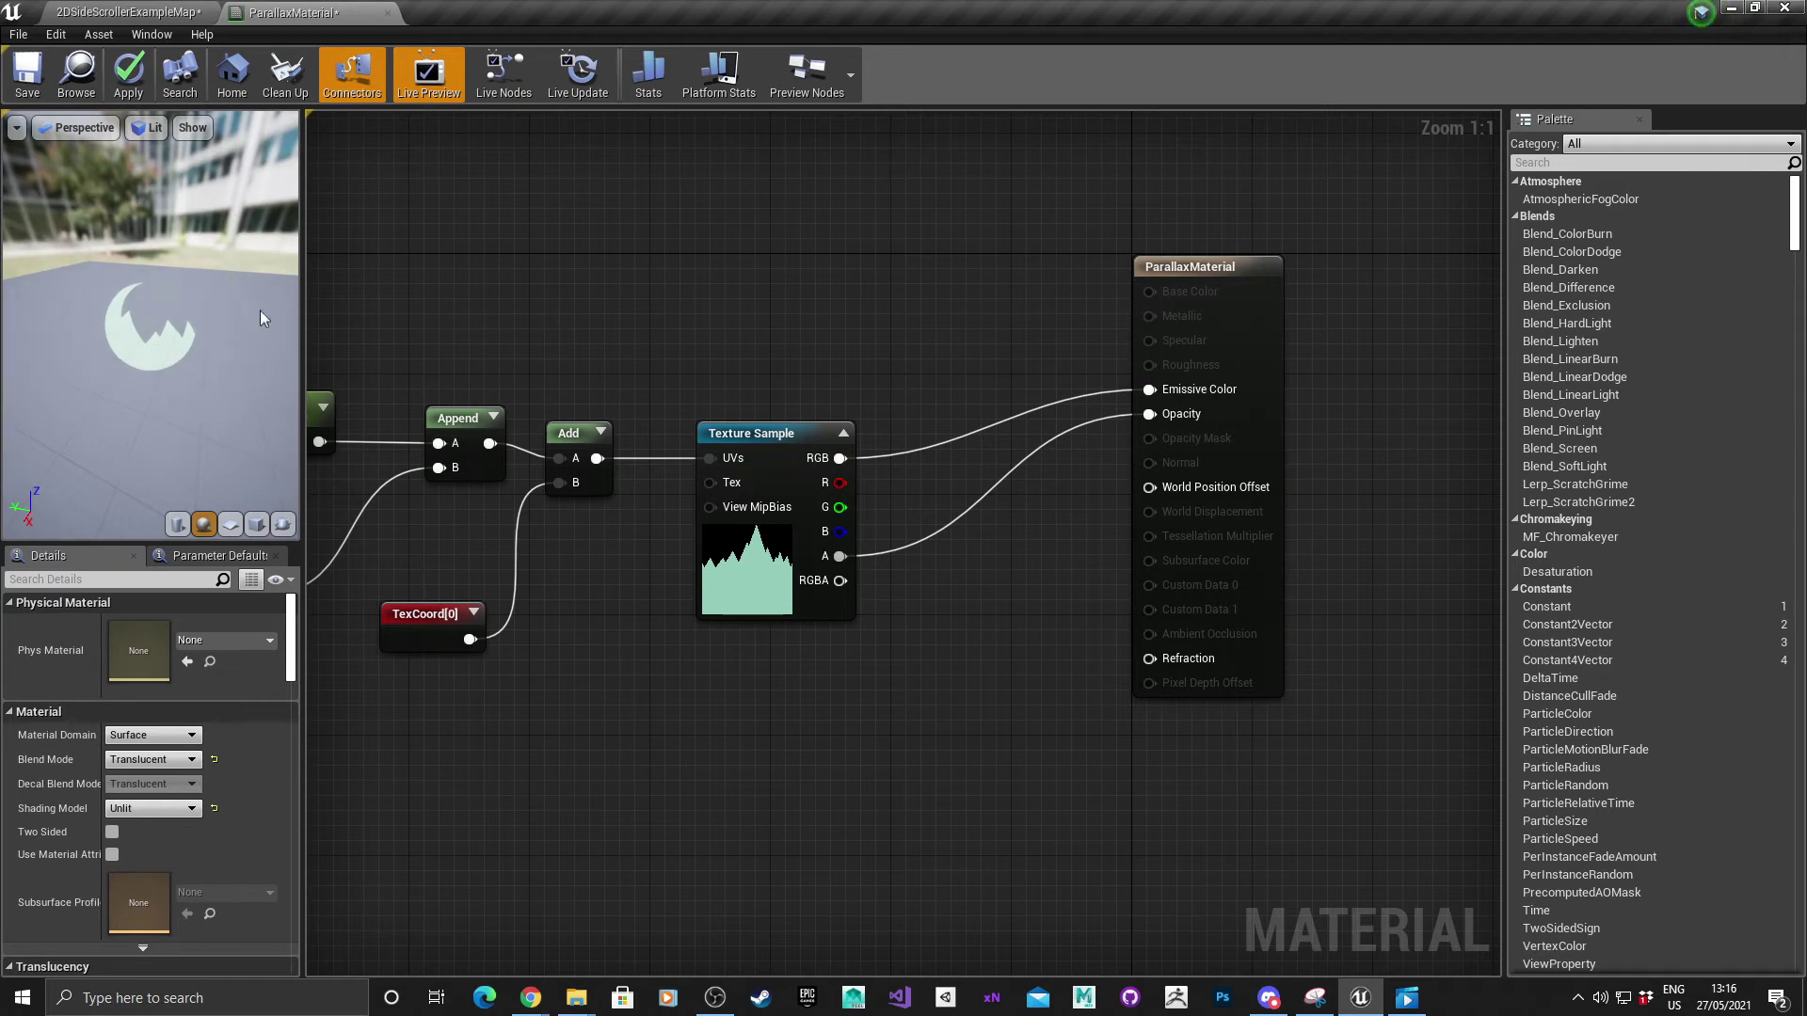
{"action": "left_click_drag", "start_coordinate": [261, 318], "coordinate": [156, 300]}
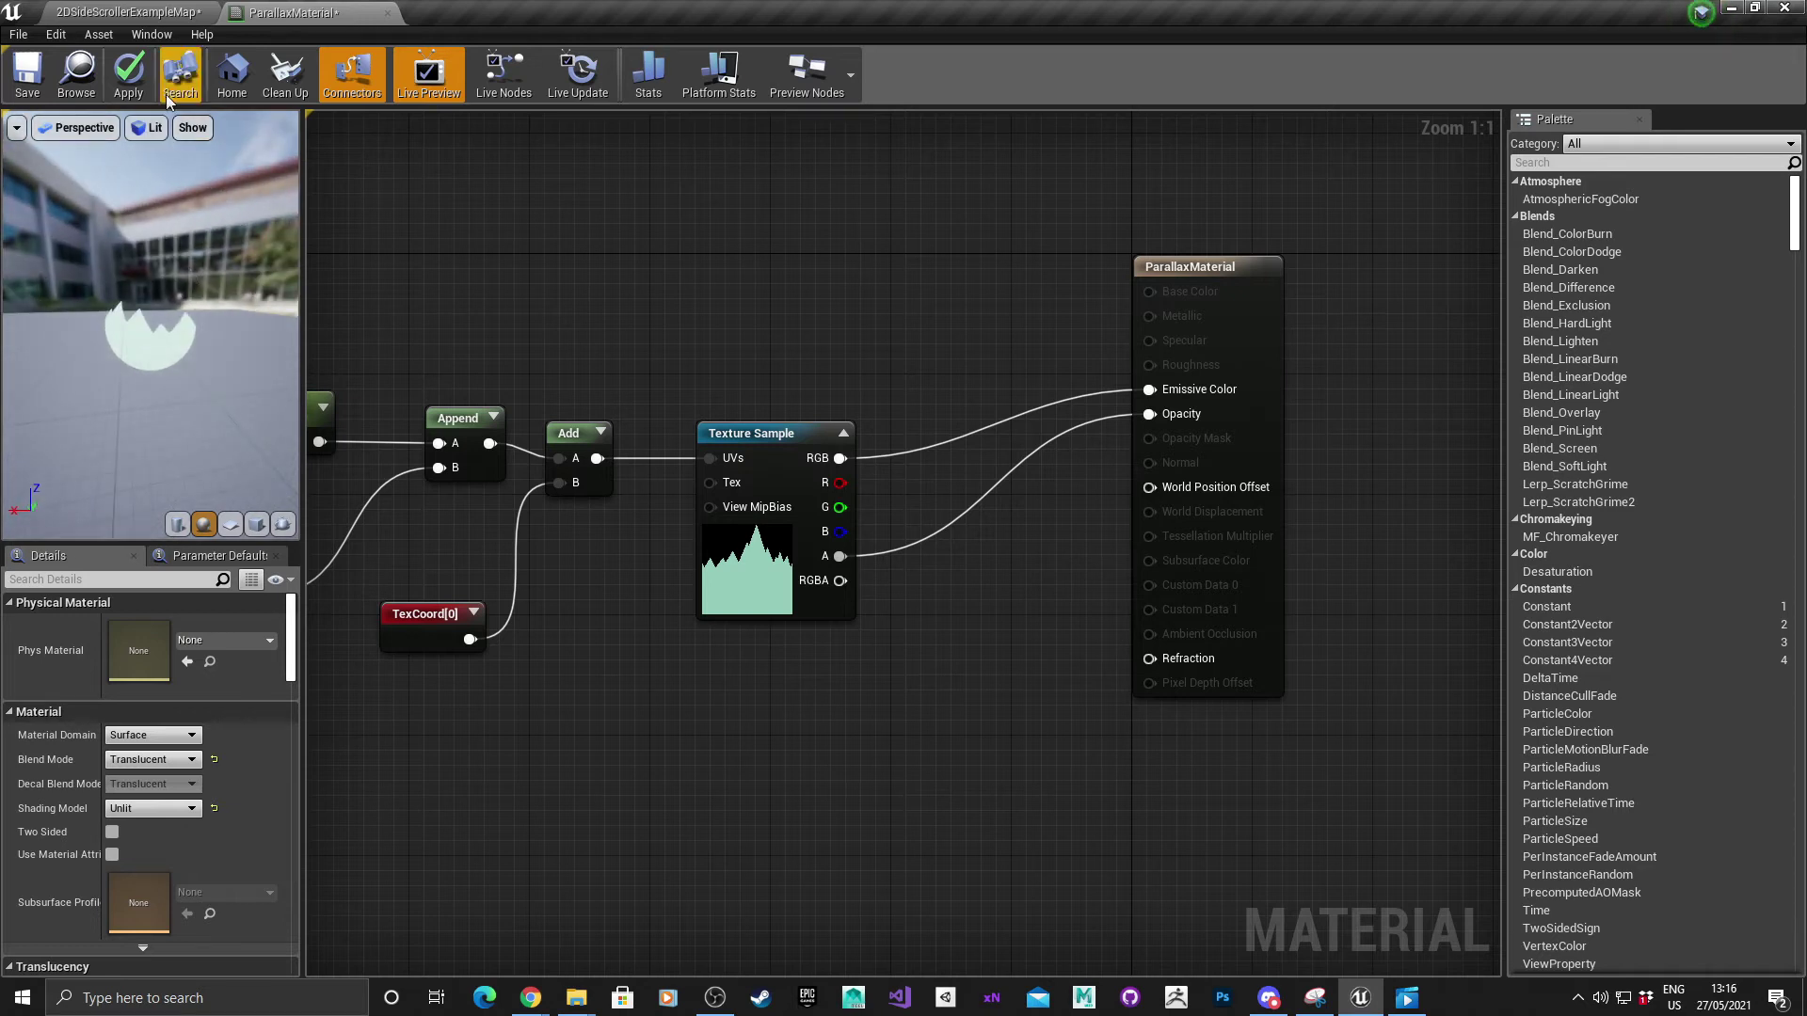
{"action": "left_click", "coordinate": [138, 83]}
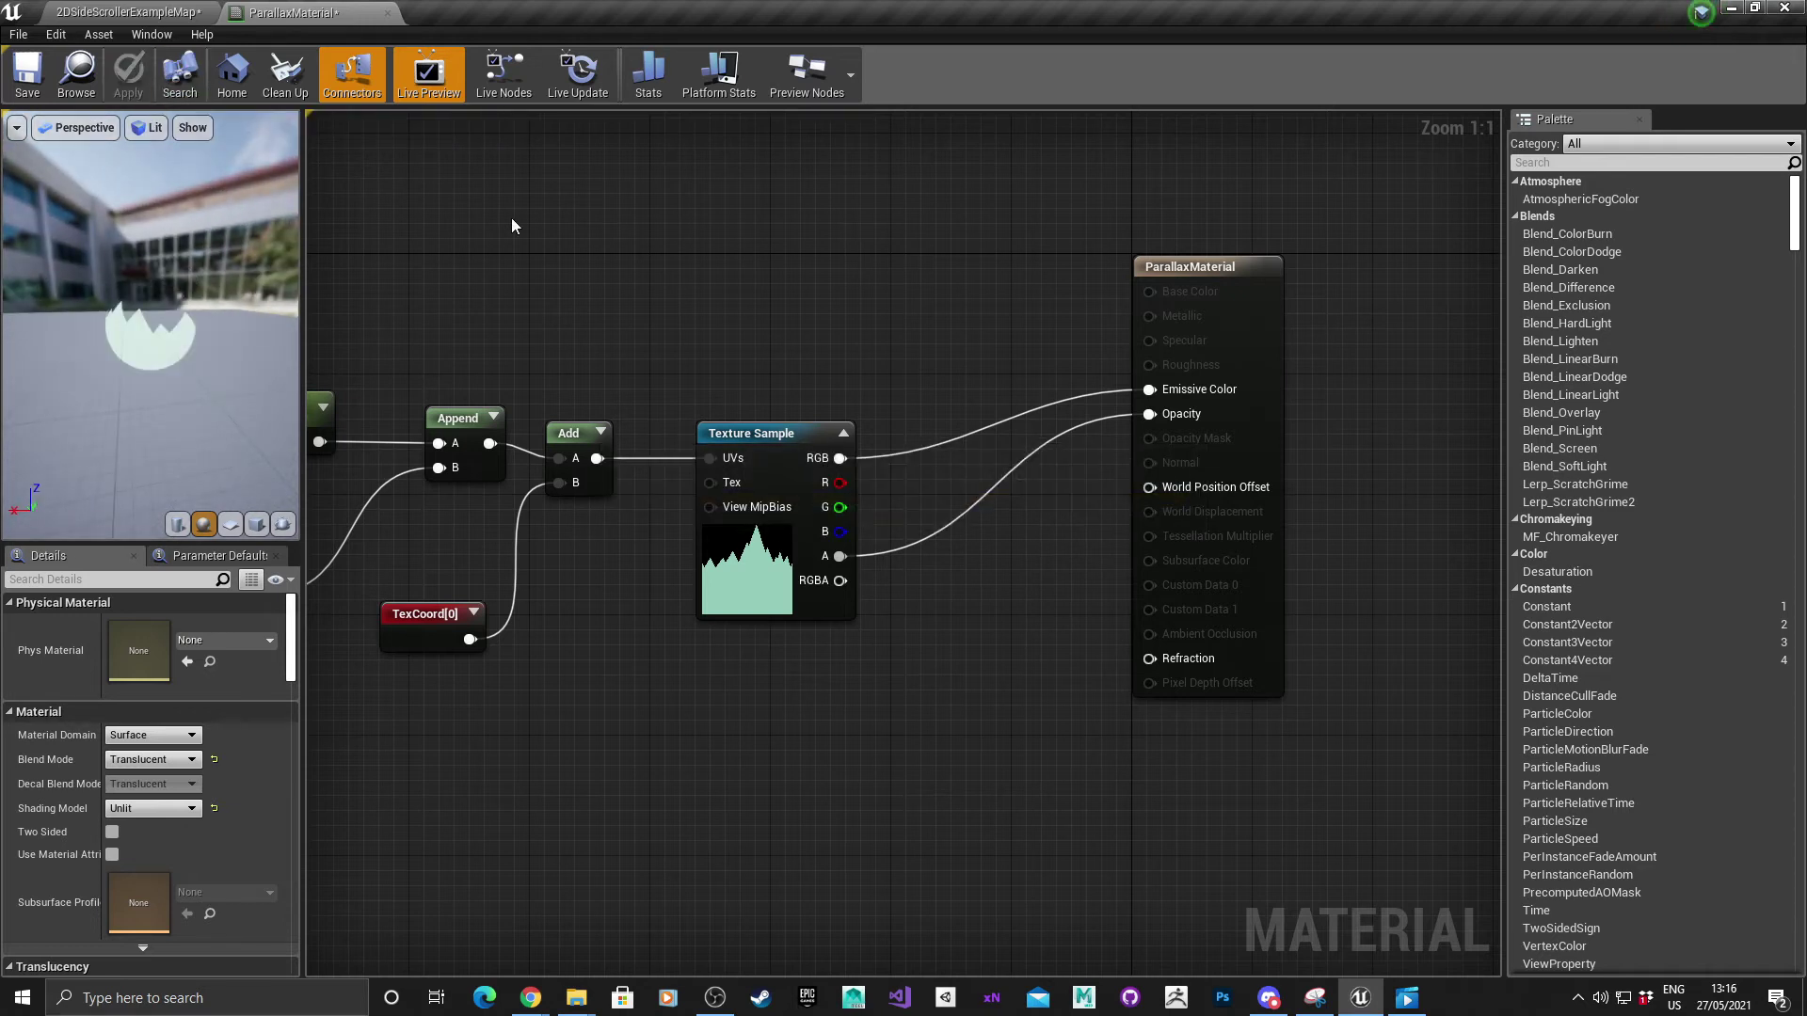
{"action": "key", "text": "ctrl+s"}
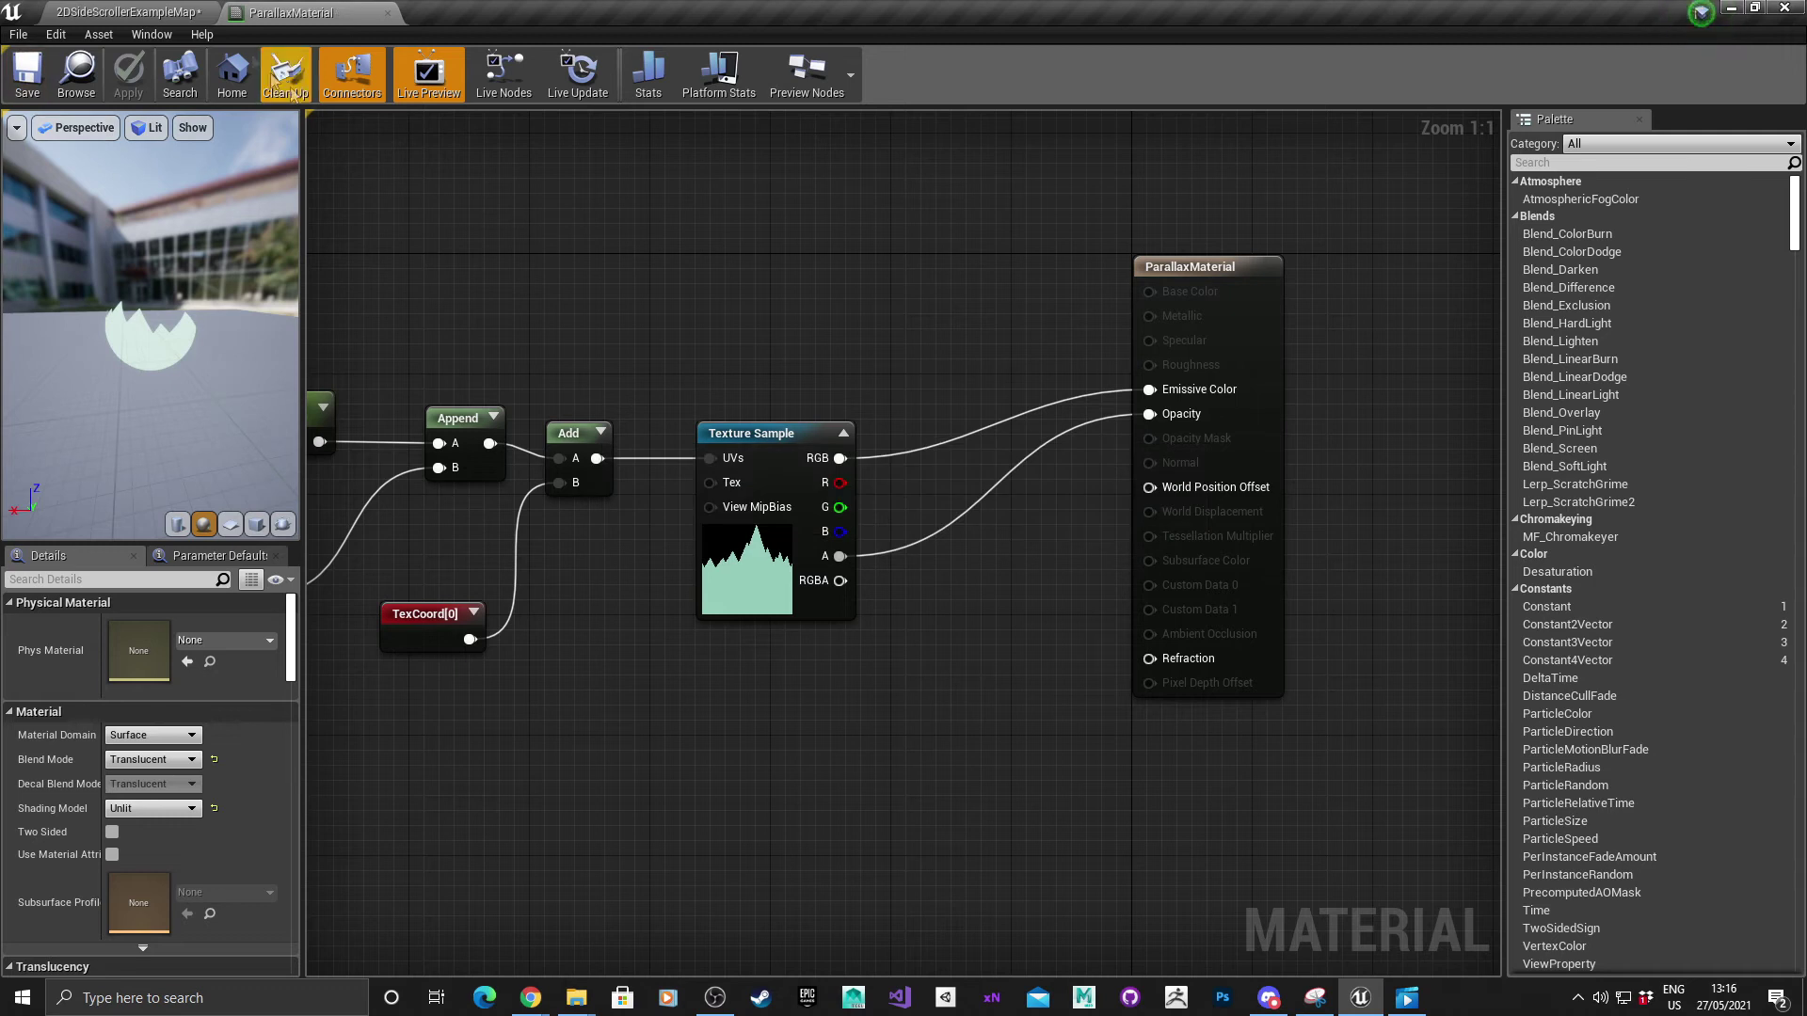
Return to the level editor, create a folder named Camera in the Content root, and open it
{"action": "left_click", "coordinate": [166, 12]}
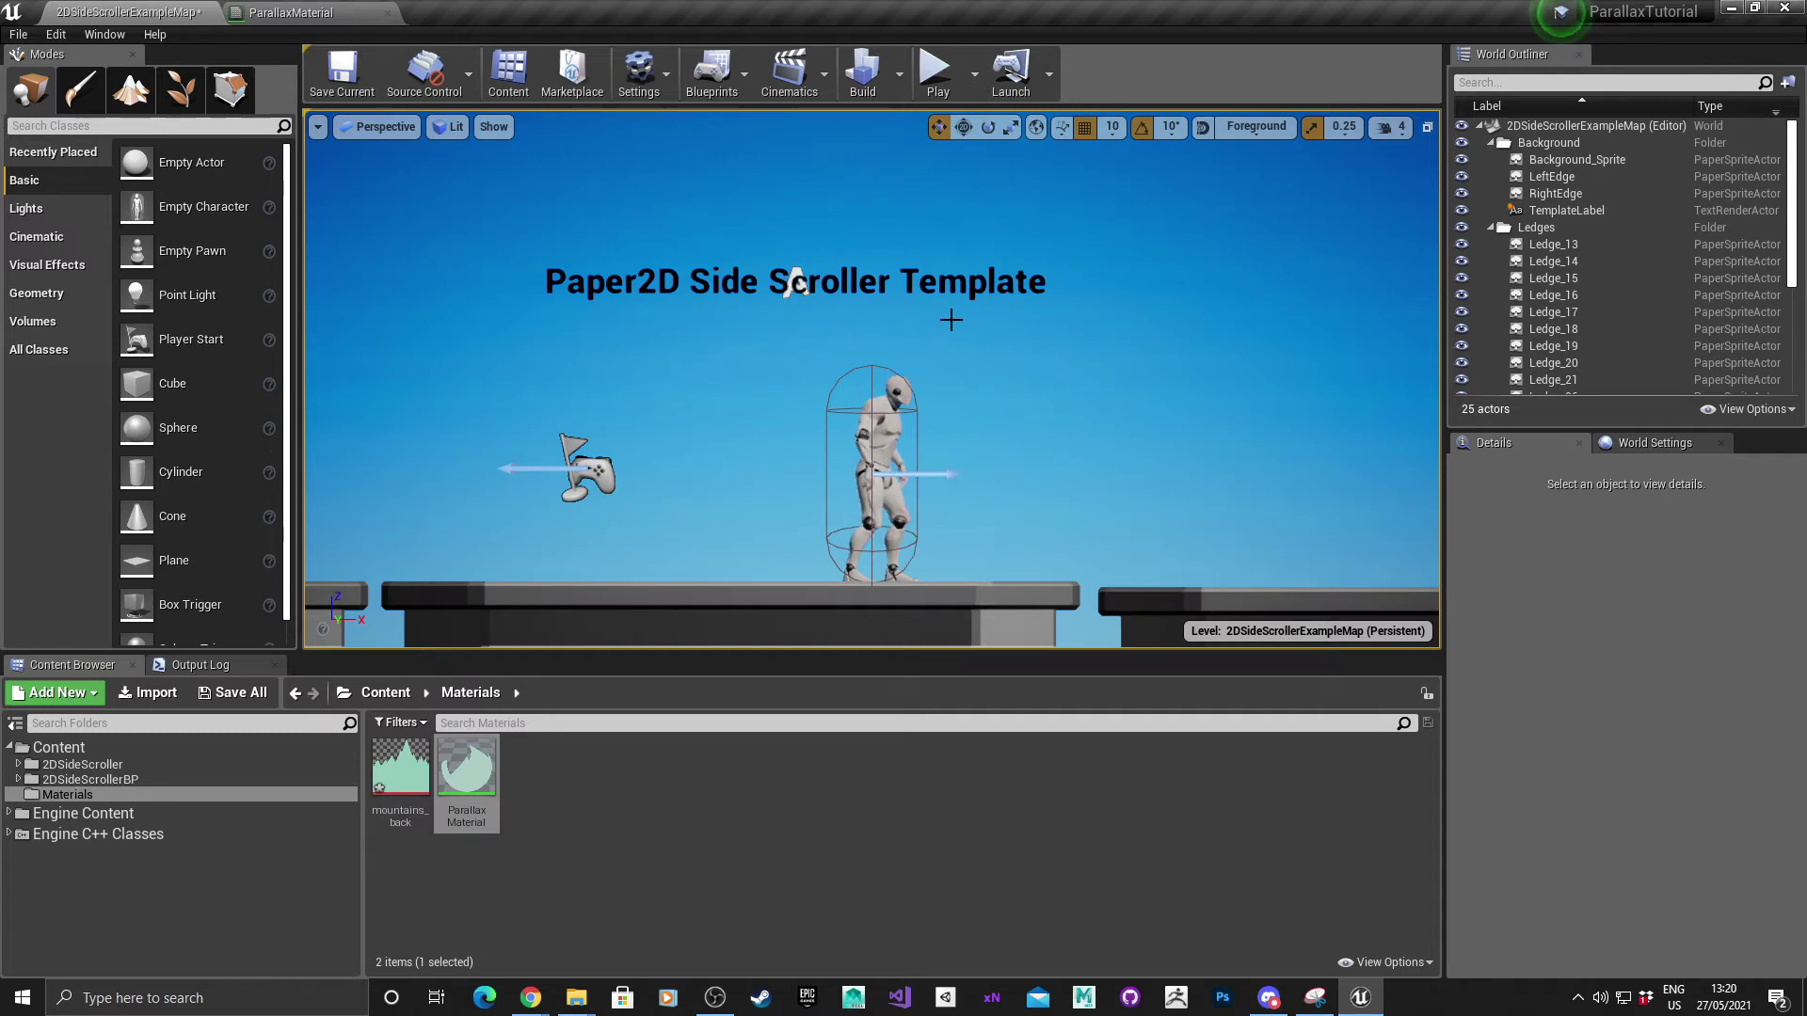
{"action": "left_click", "coordinate": [92, 750]}
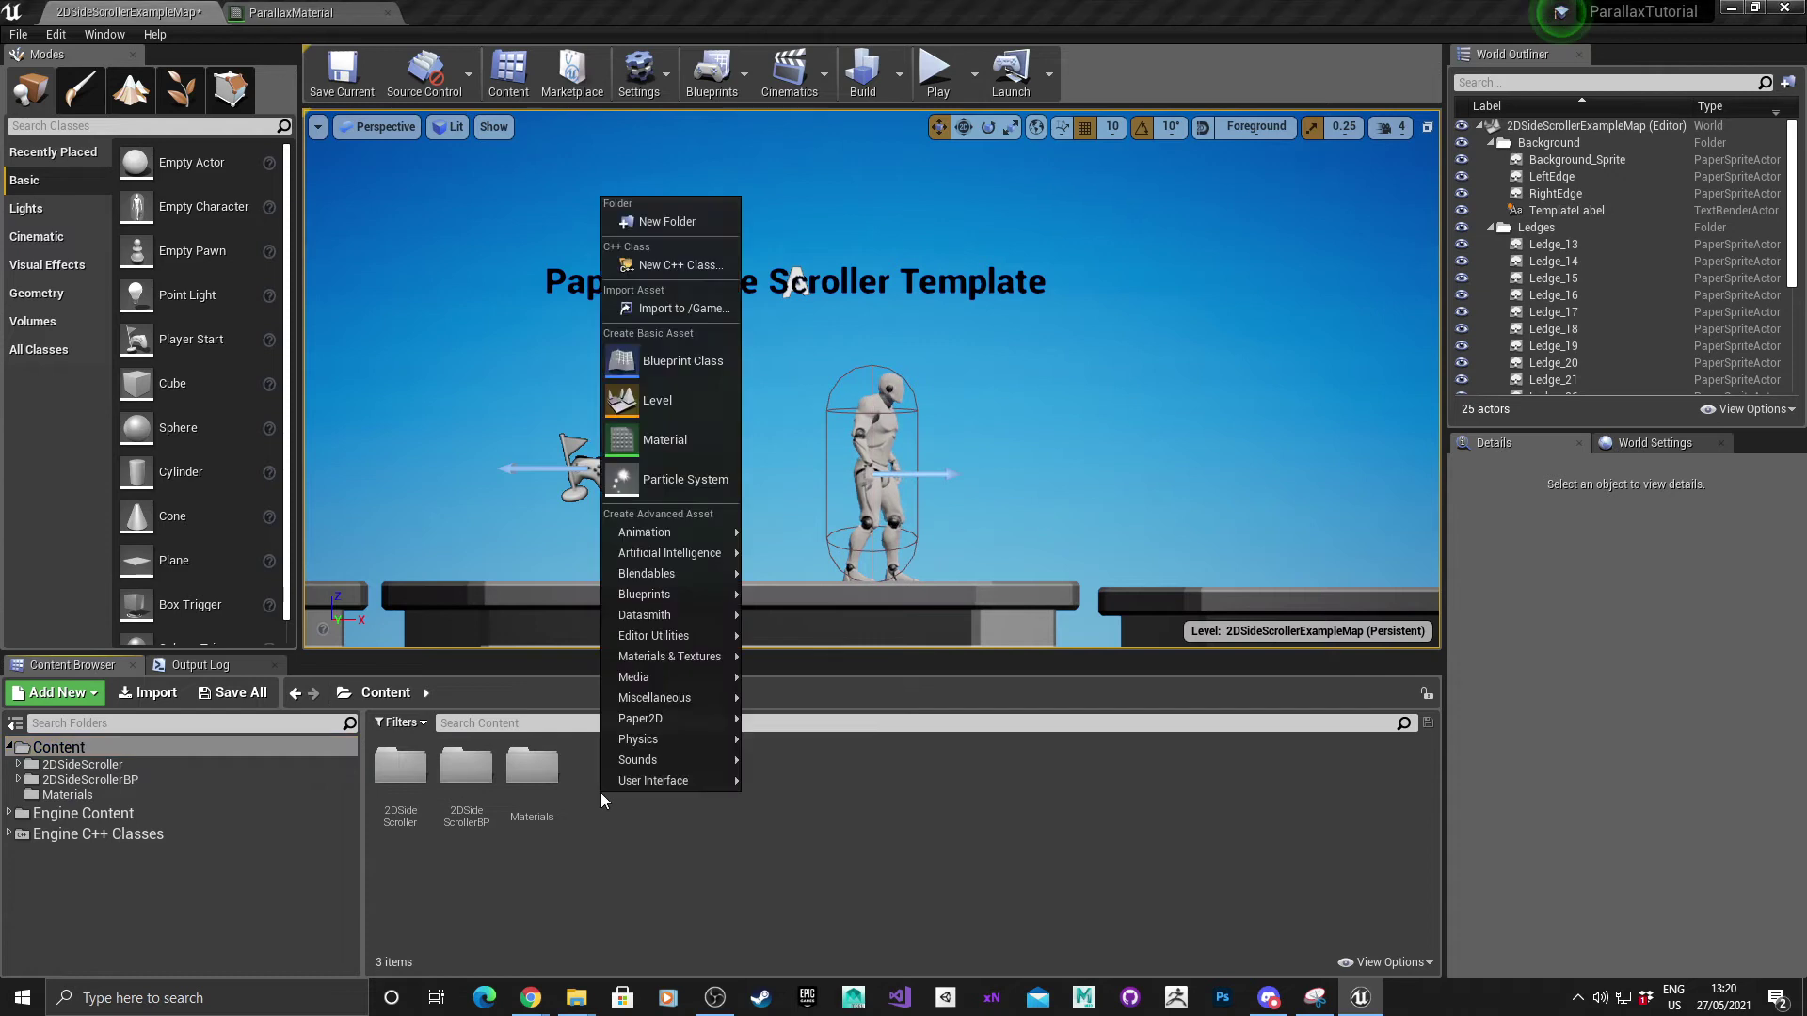
{"action": "left_click", "coordinate": [687, 222]}
{"action": "type", "text": "Camera"}
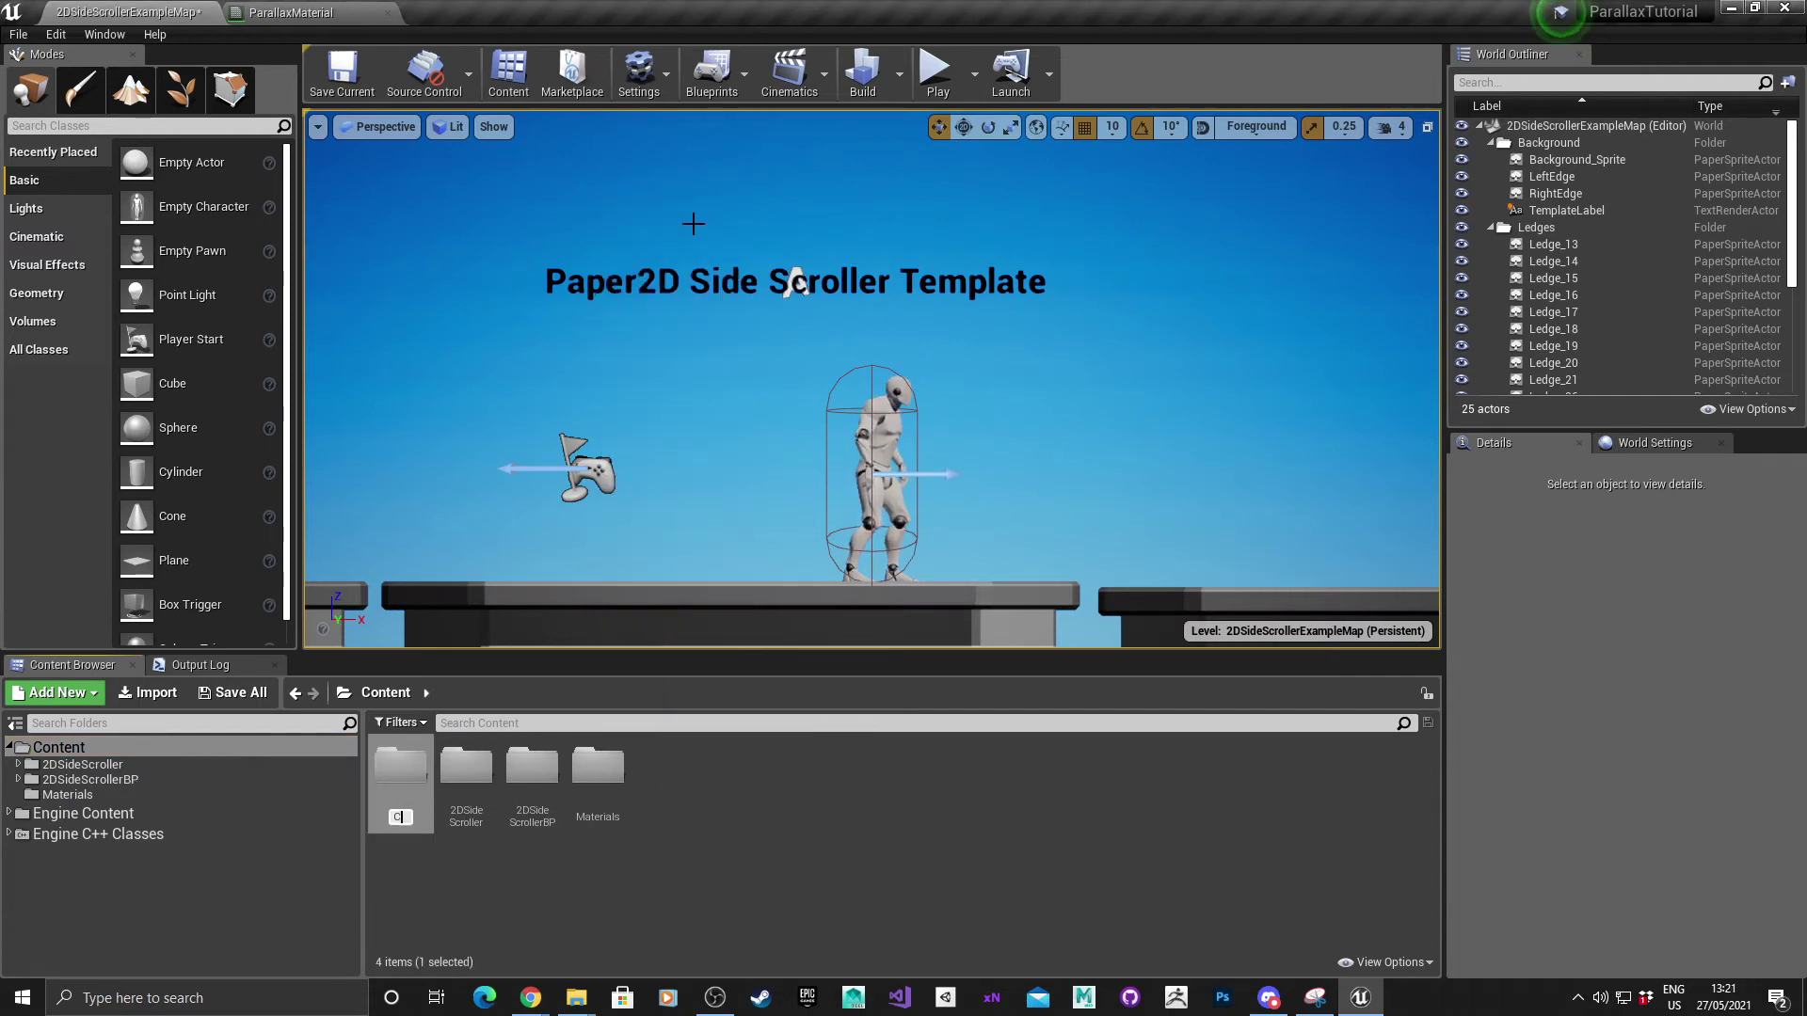
{"action": "key", "text": "Return"}
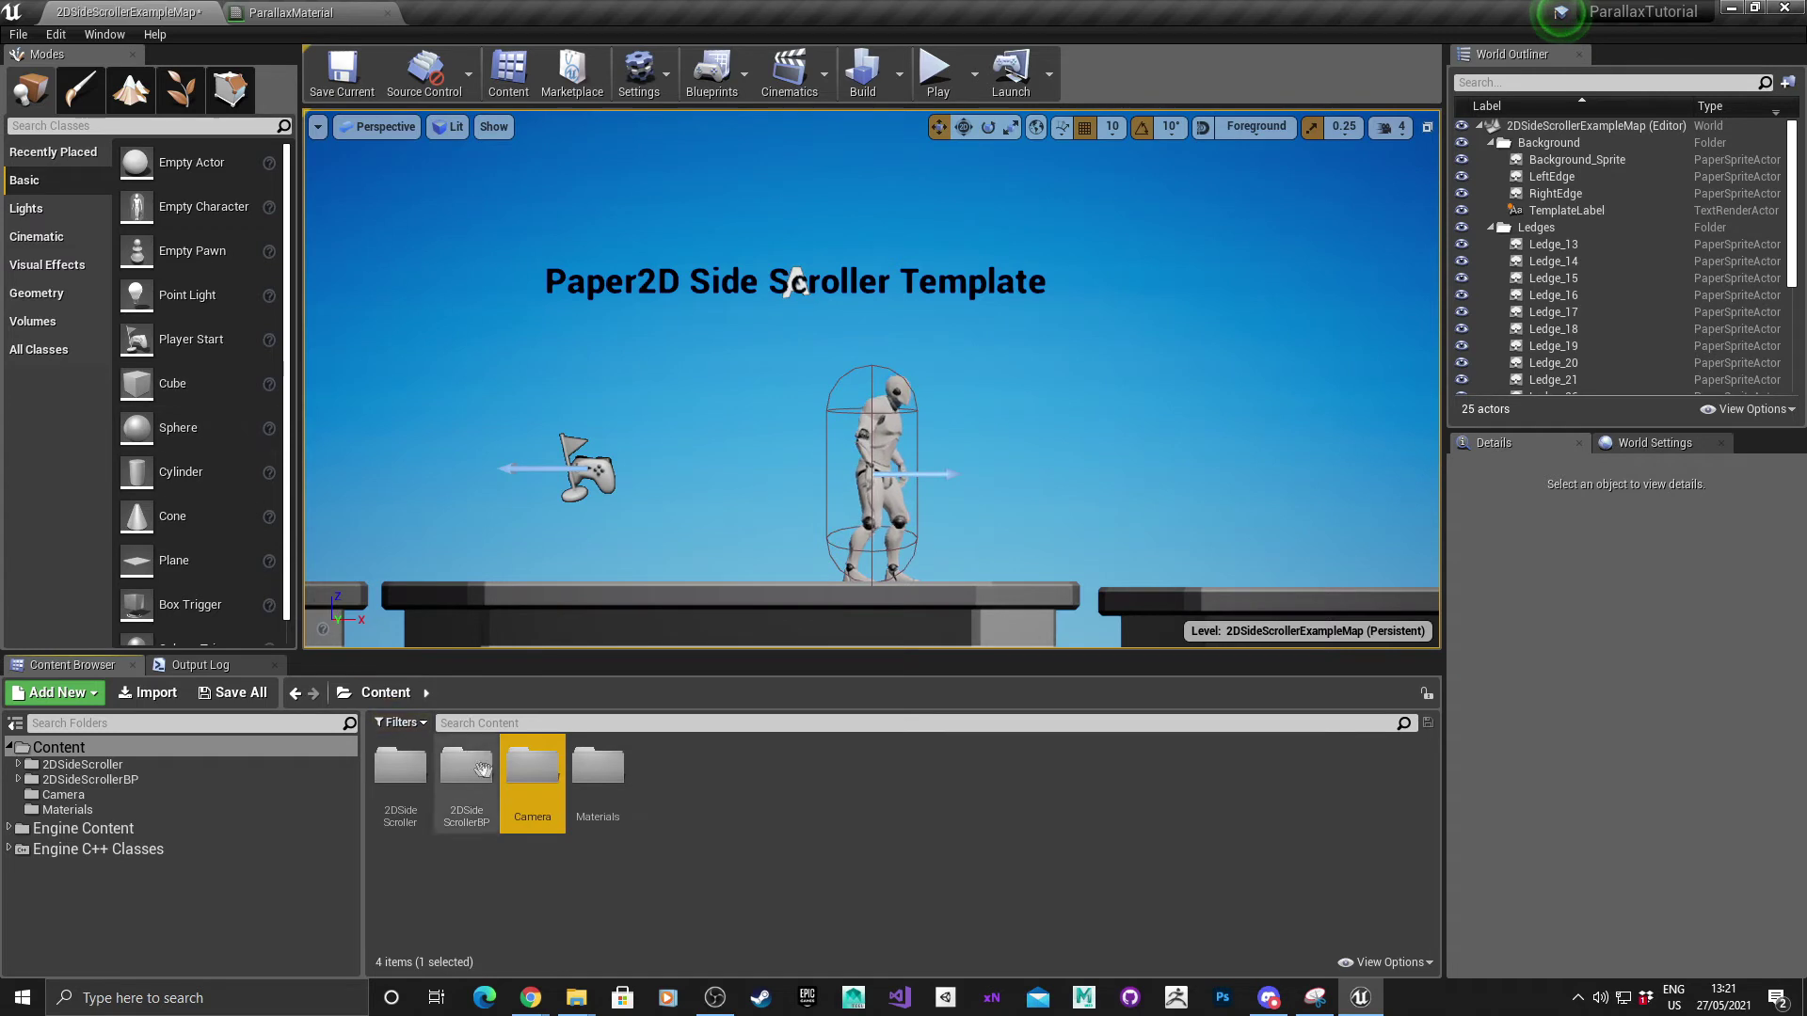
{"action": "double_click", "coordinate": [526, 778]}
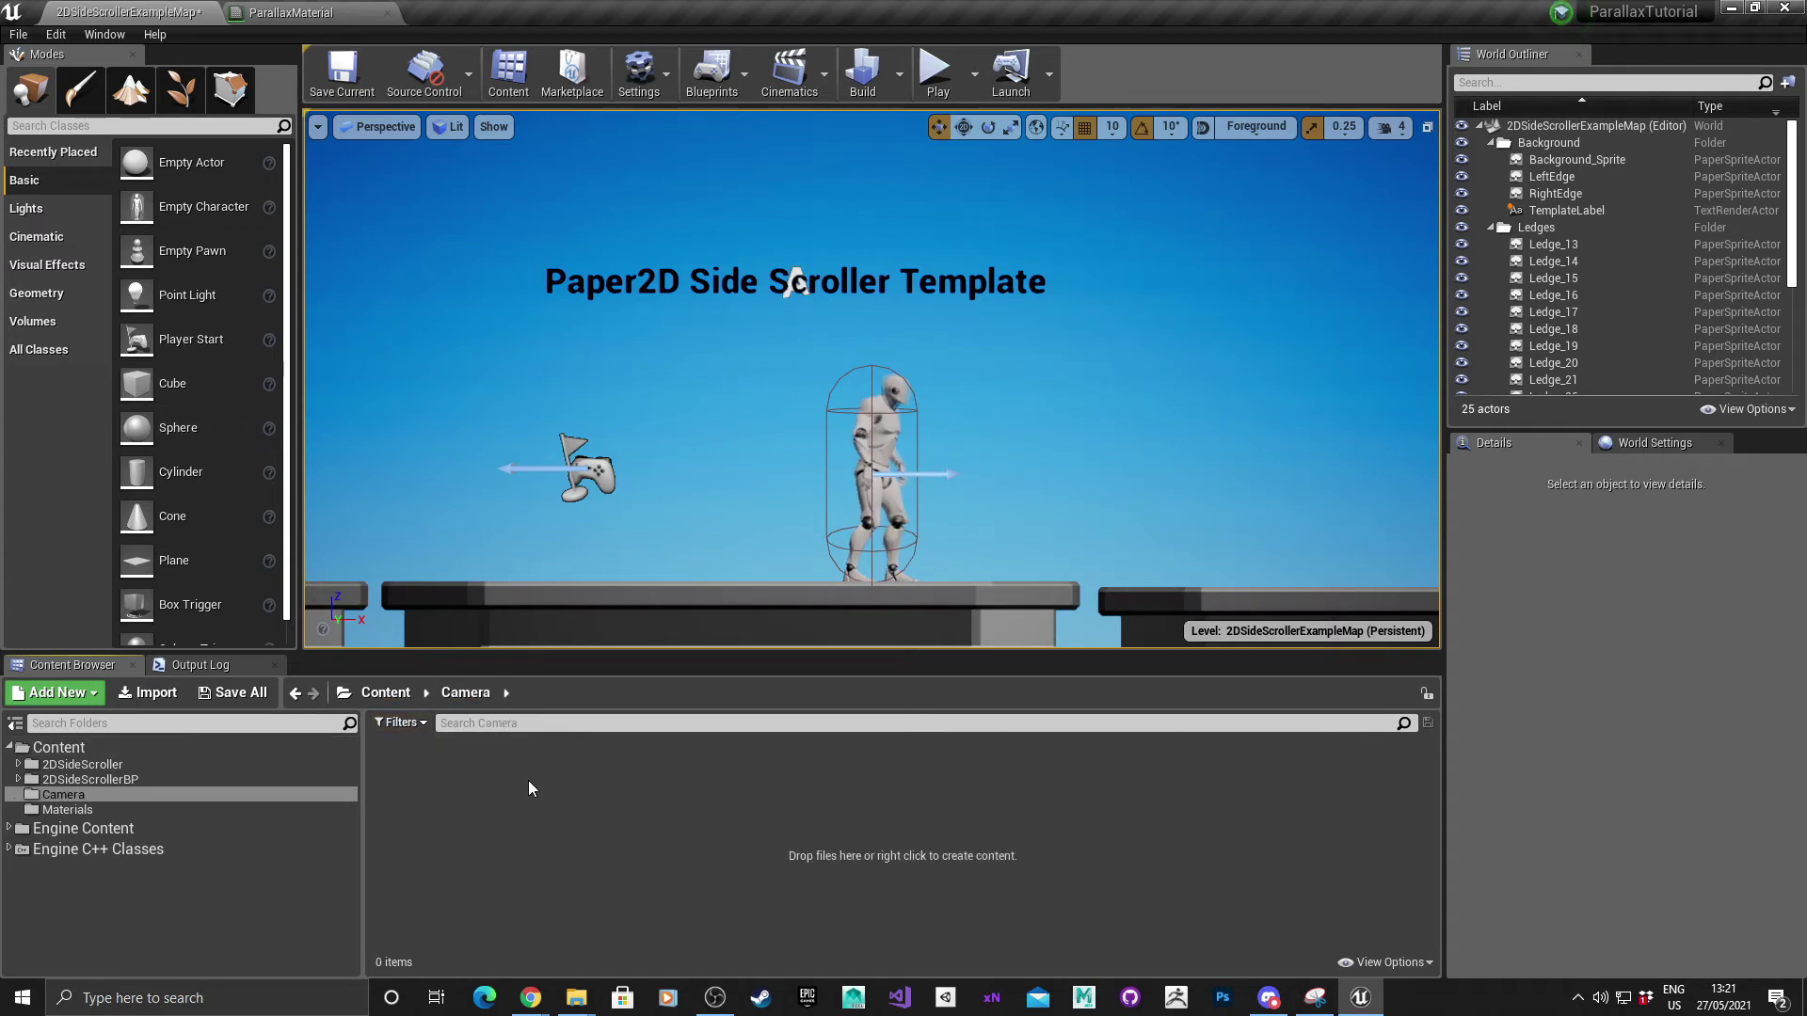
Create a Blueprint class in the Camera folder with Actor as its parent and name it ParallaxCamera
{"action": "right_click", "coordinate": [451, 770]}
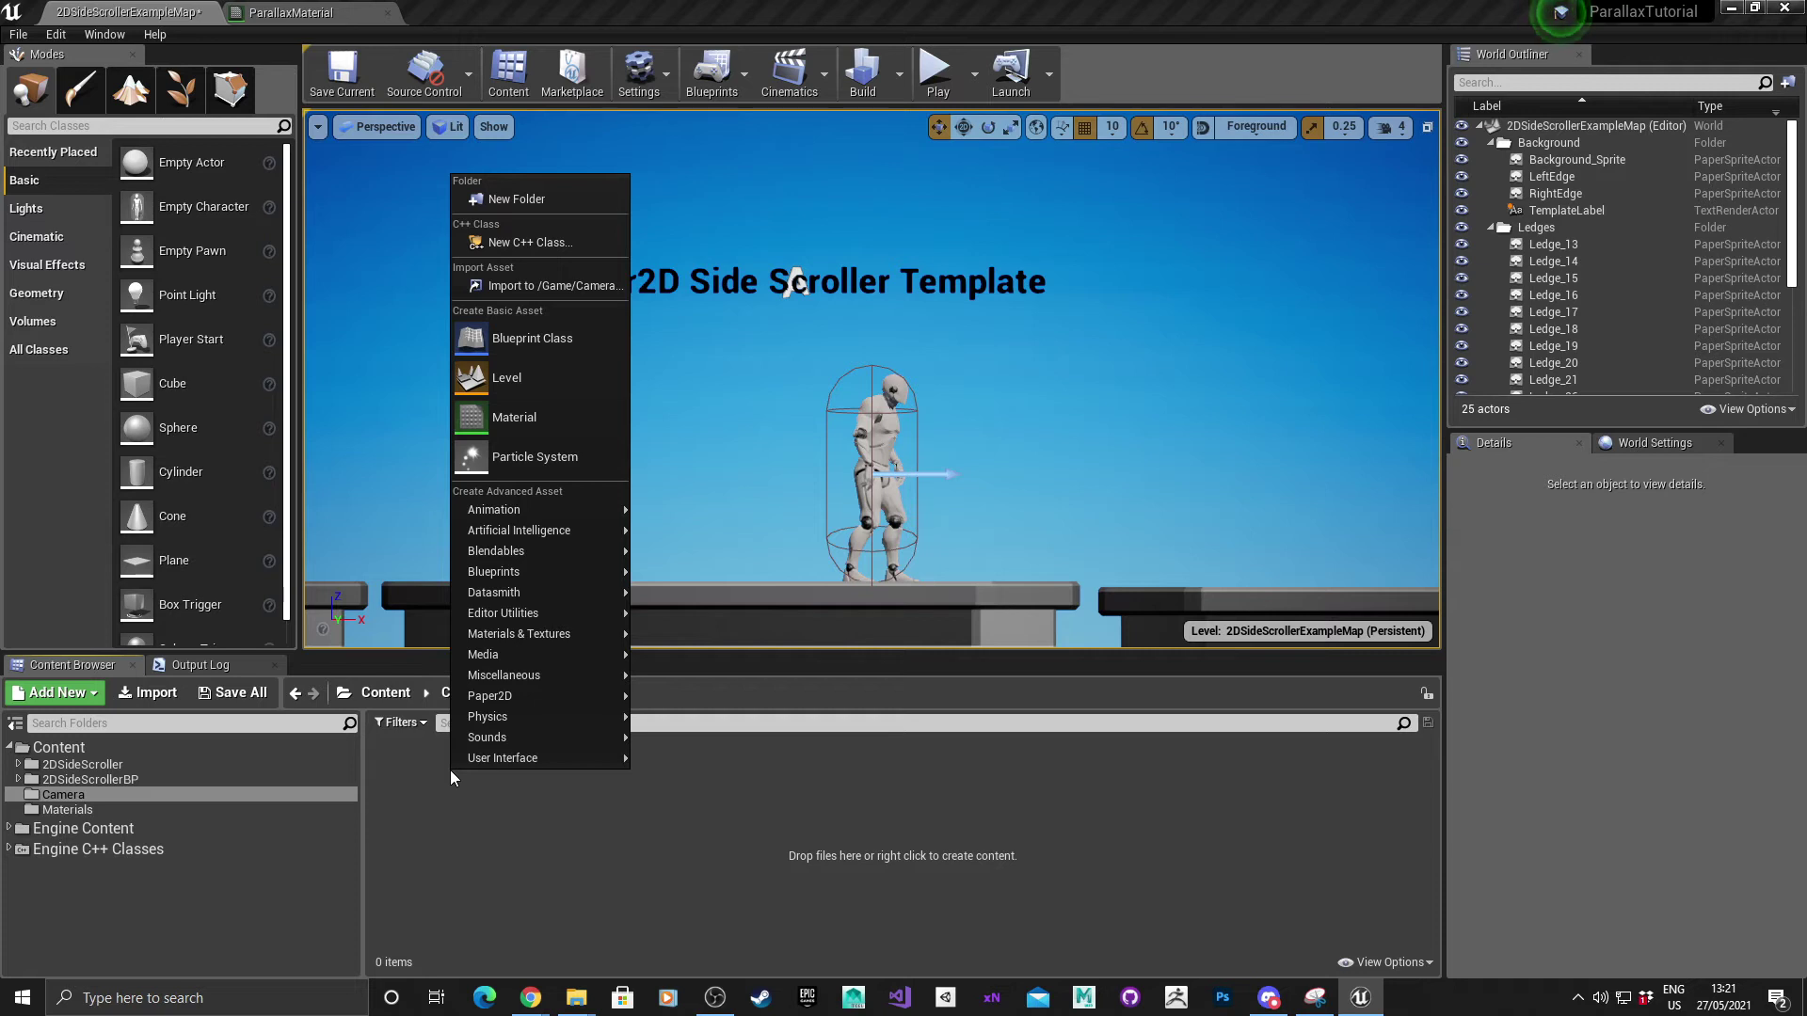
{"action": "left_click", "coordinate": [563, 354]}
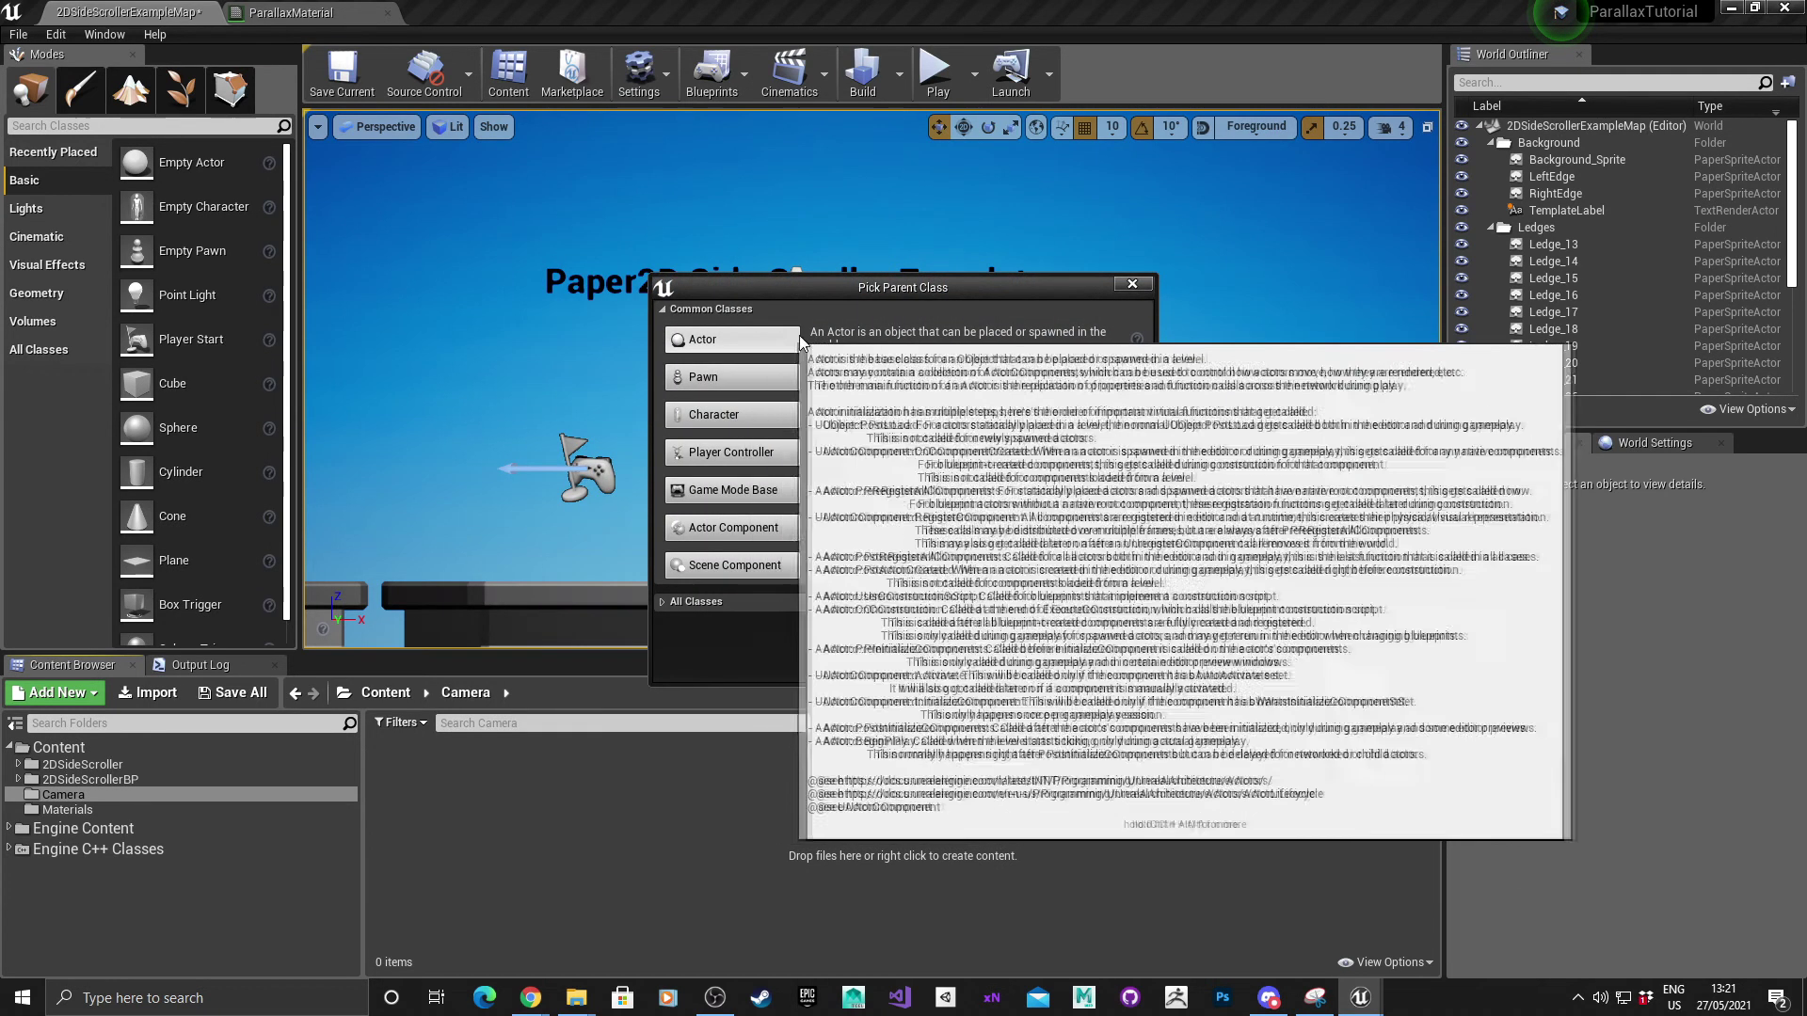
{"action": "left_click", "coordinate": [758, 341]}
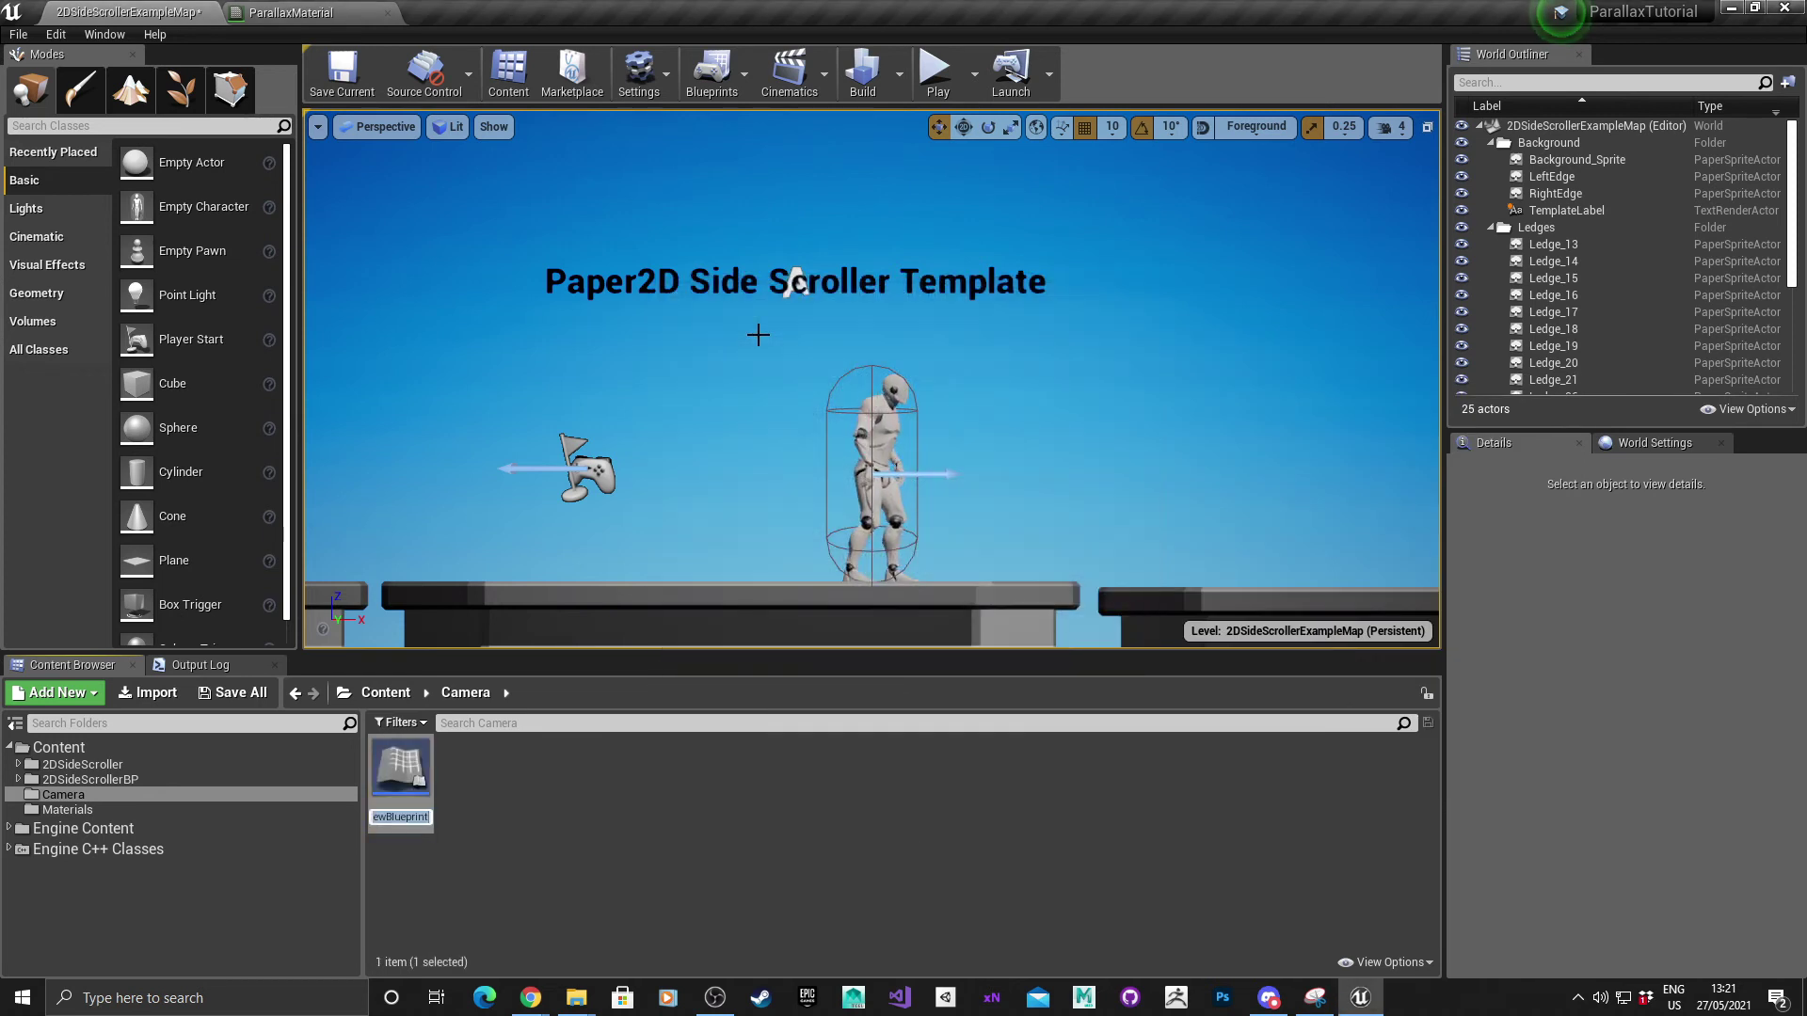
{"action": "key", "text": "BackSpace"}
{"action": "type", "text": "Par"}
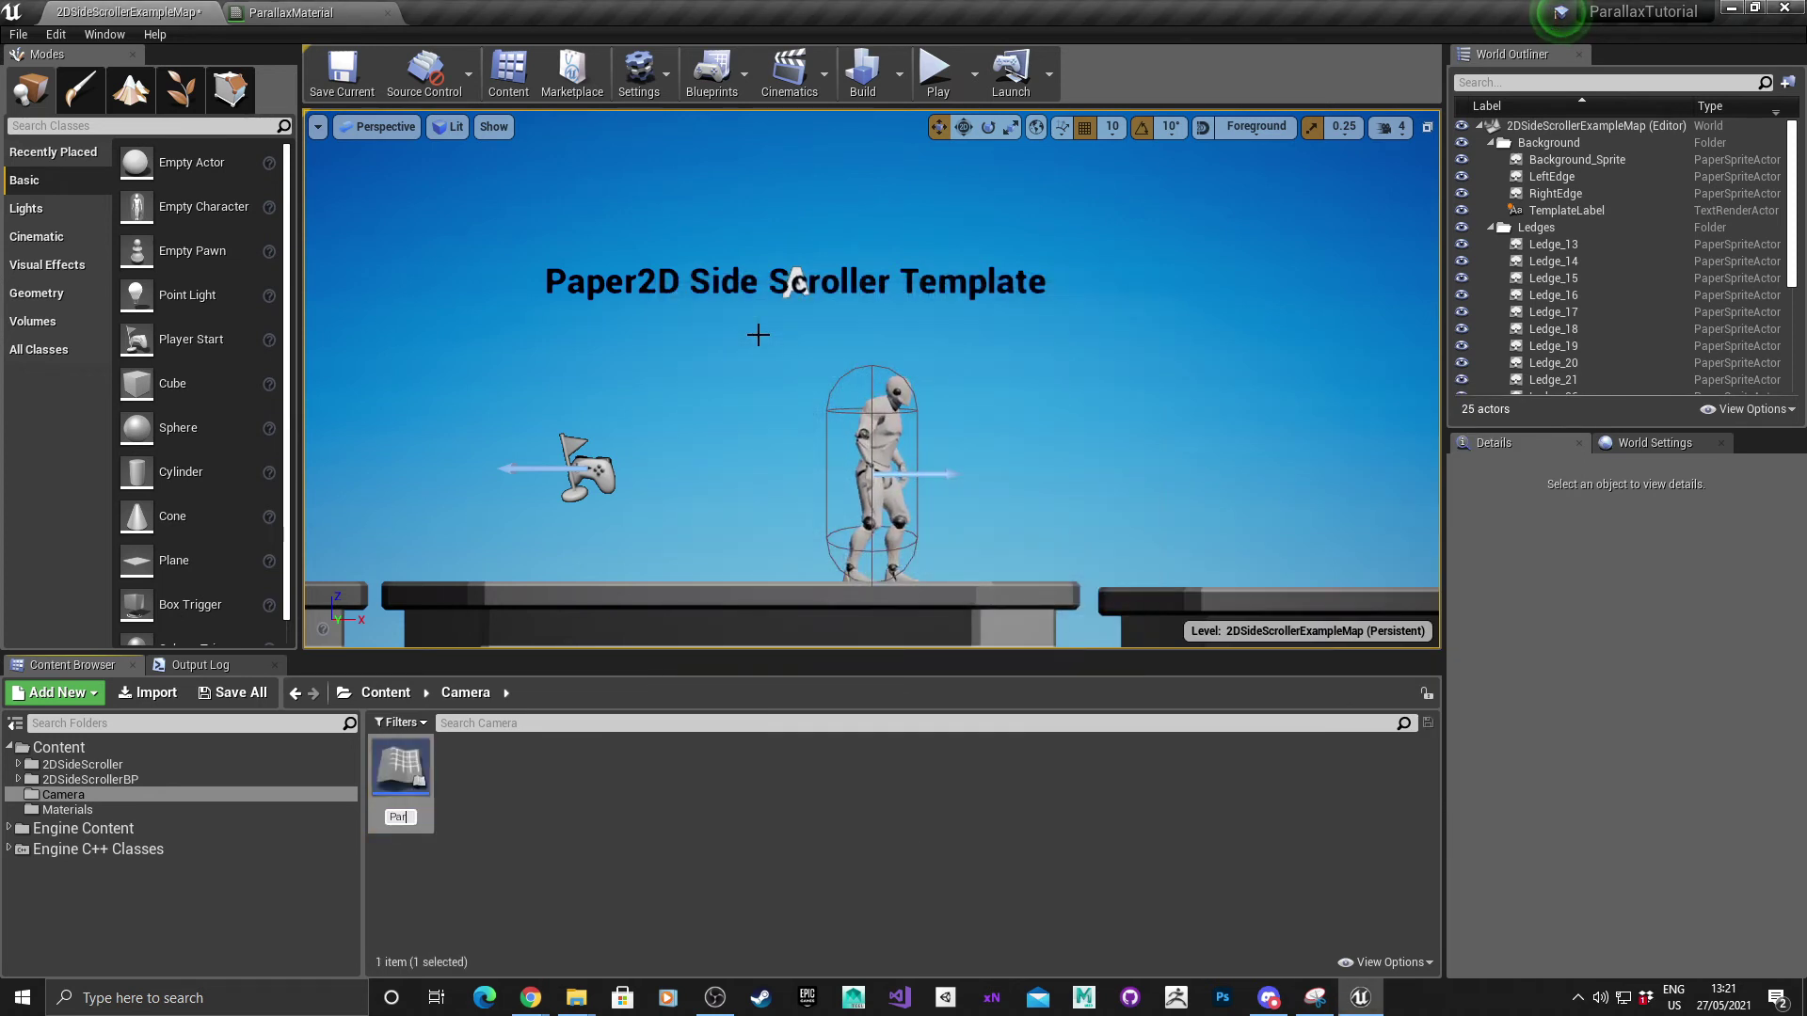
{"action": "type", "text": "allaxCamera"}
{"action": "key", "text": "Return"}
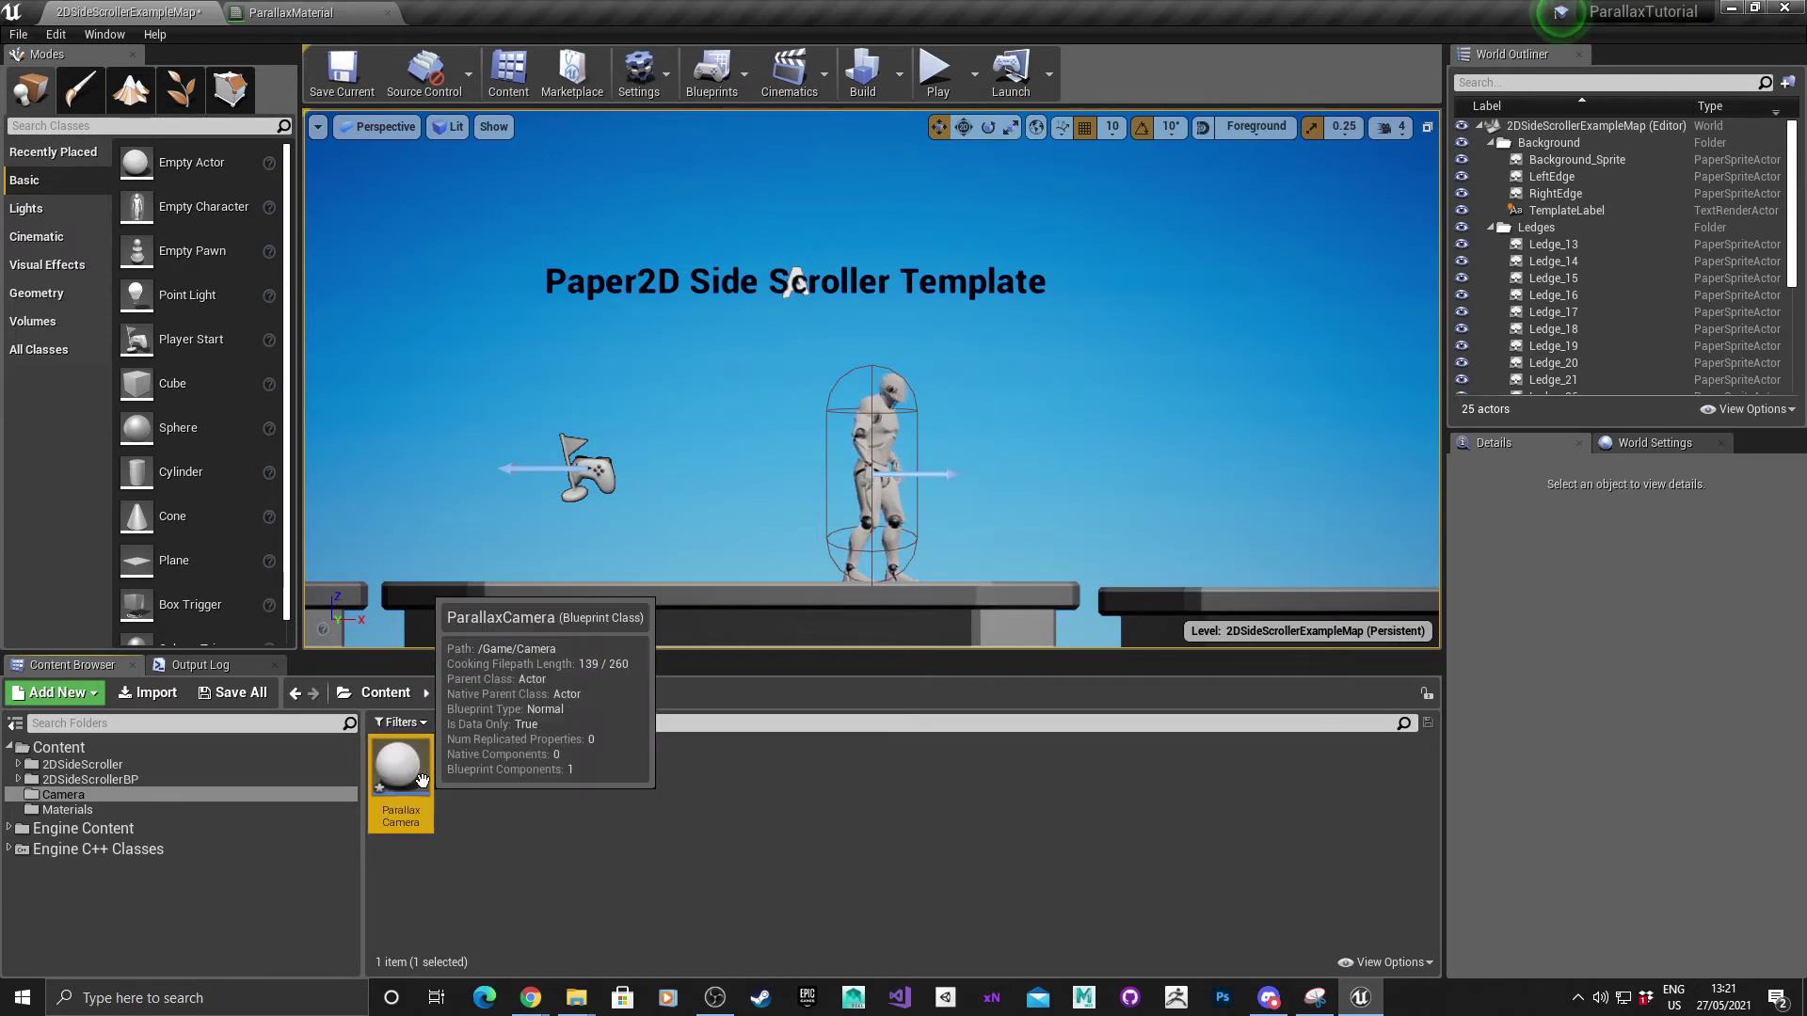
Open the ParallaxCamera blueprint, save it, and make sure Save on Compile is set to On Success Only
{"action": "double_click", "coordinate": [425, 788]}
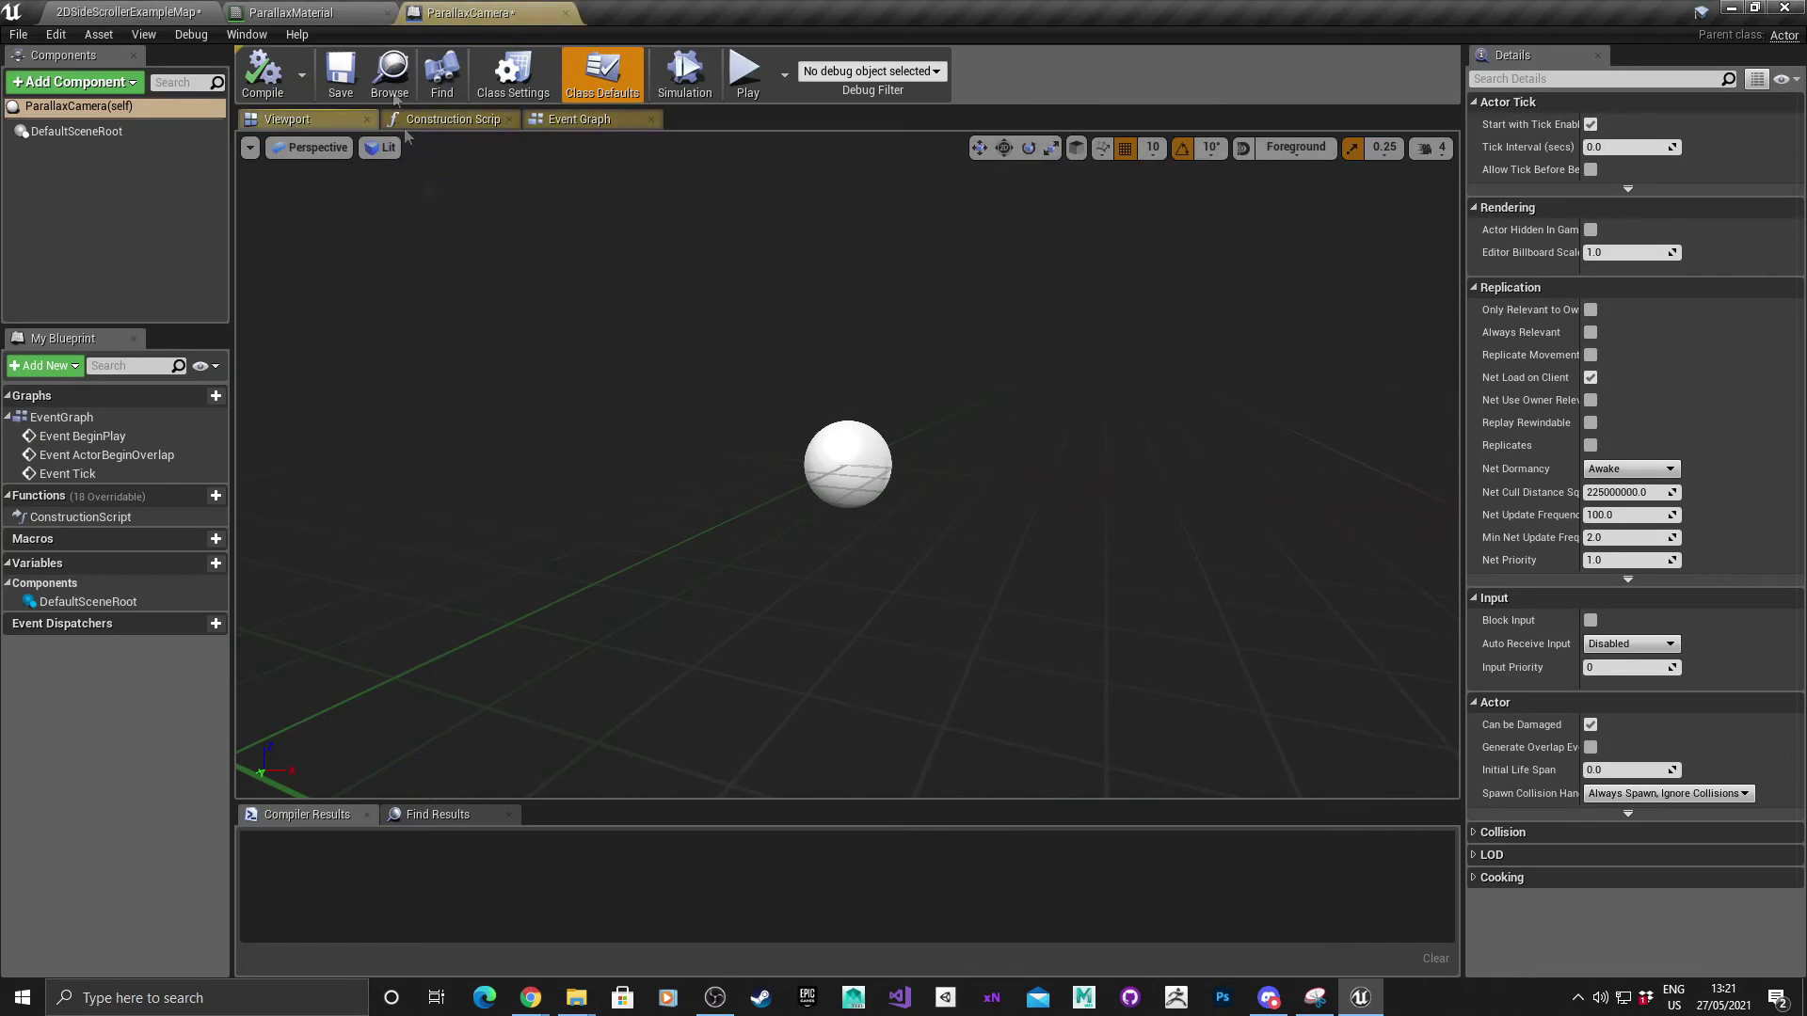
{"action": "left_click", "coordinate": [337, 75]}
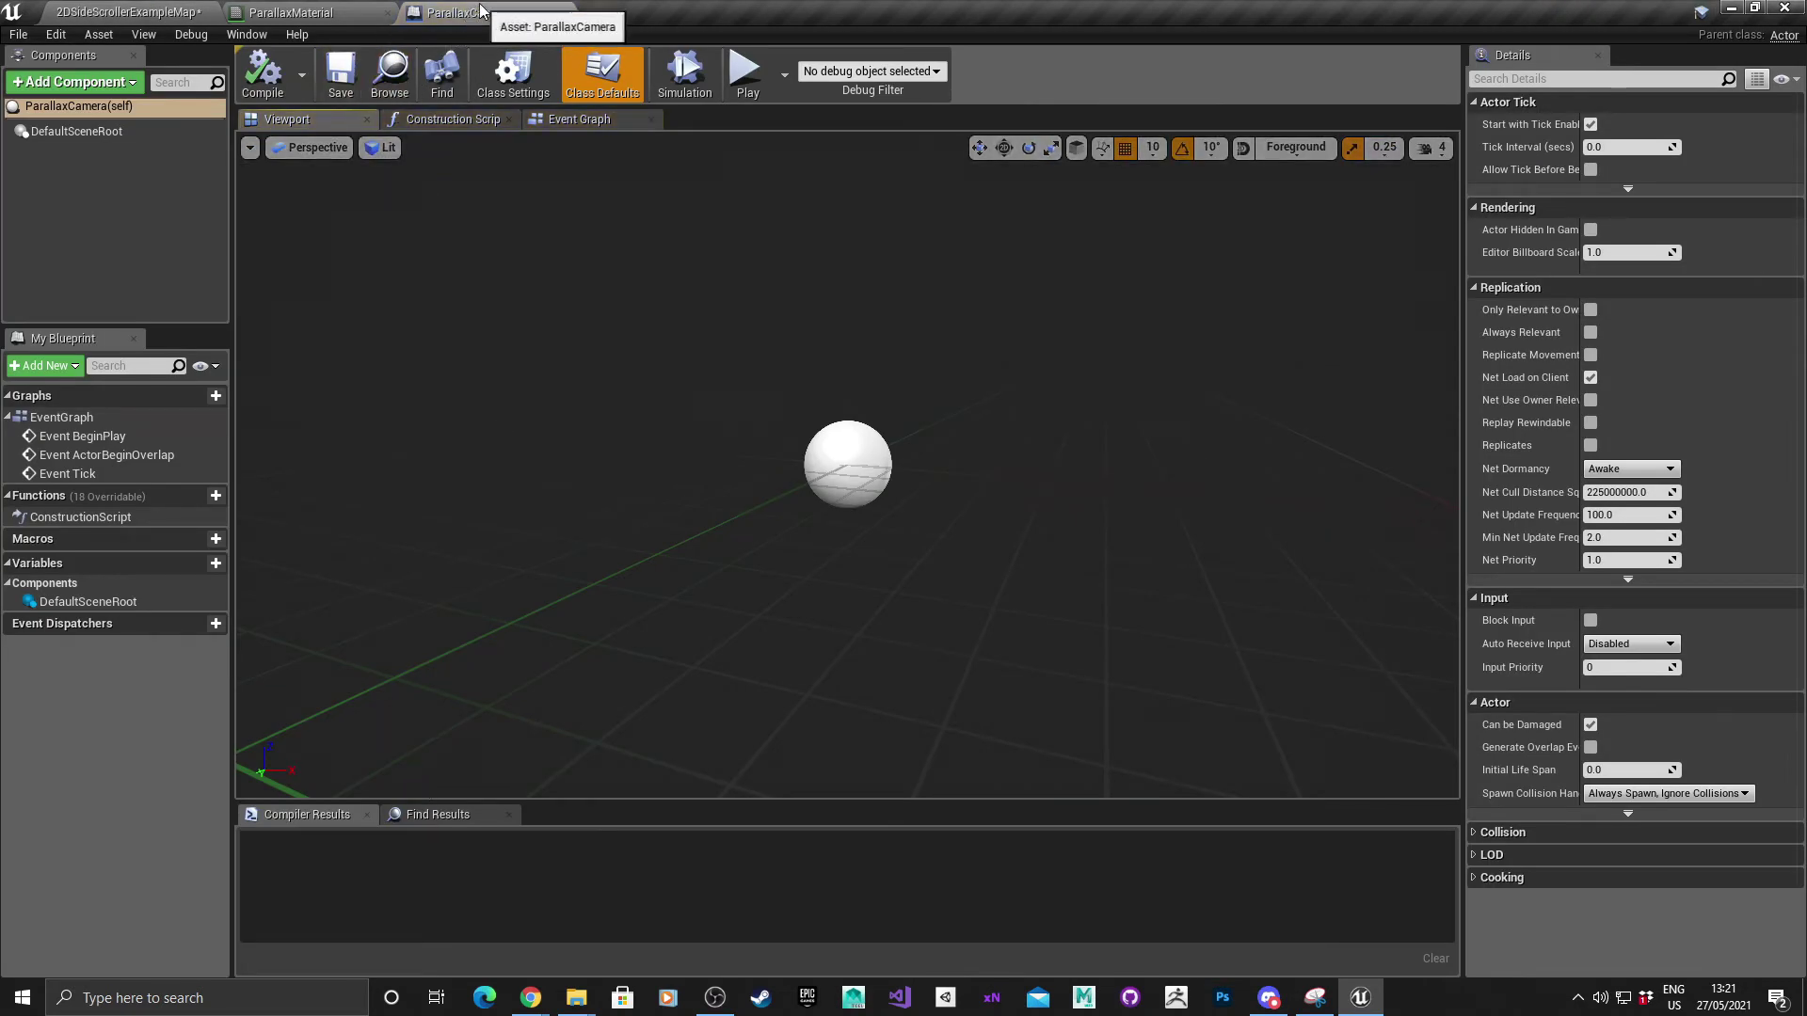
{"action": "left_click", "coordinate": [301, 75]}
{"action": "mouse_move", "coordinate": [386, 112]}
{"action": "left_click", "coordinate": [446, 114]}
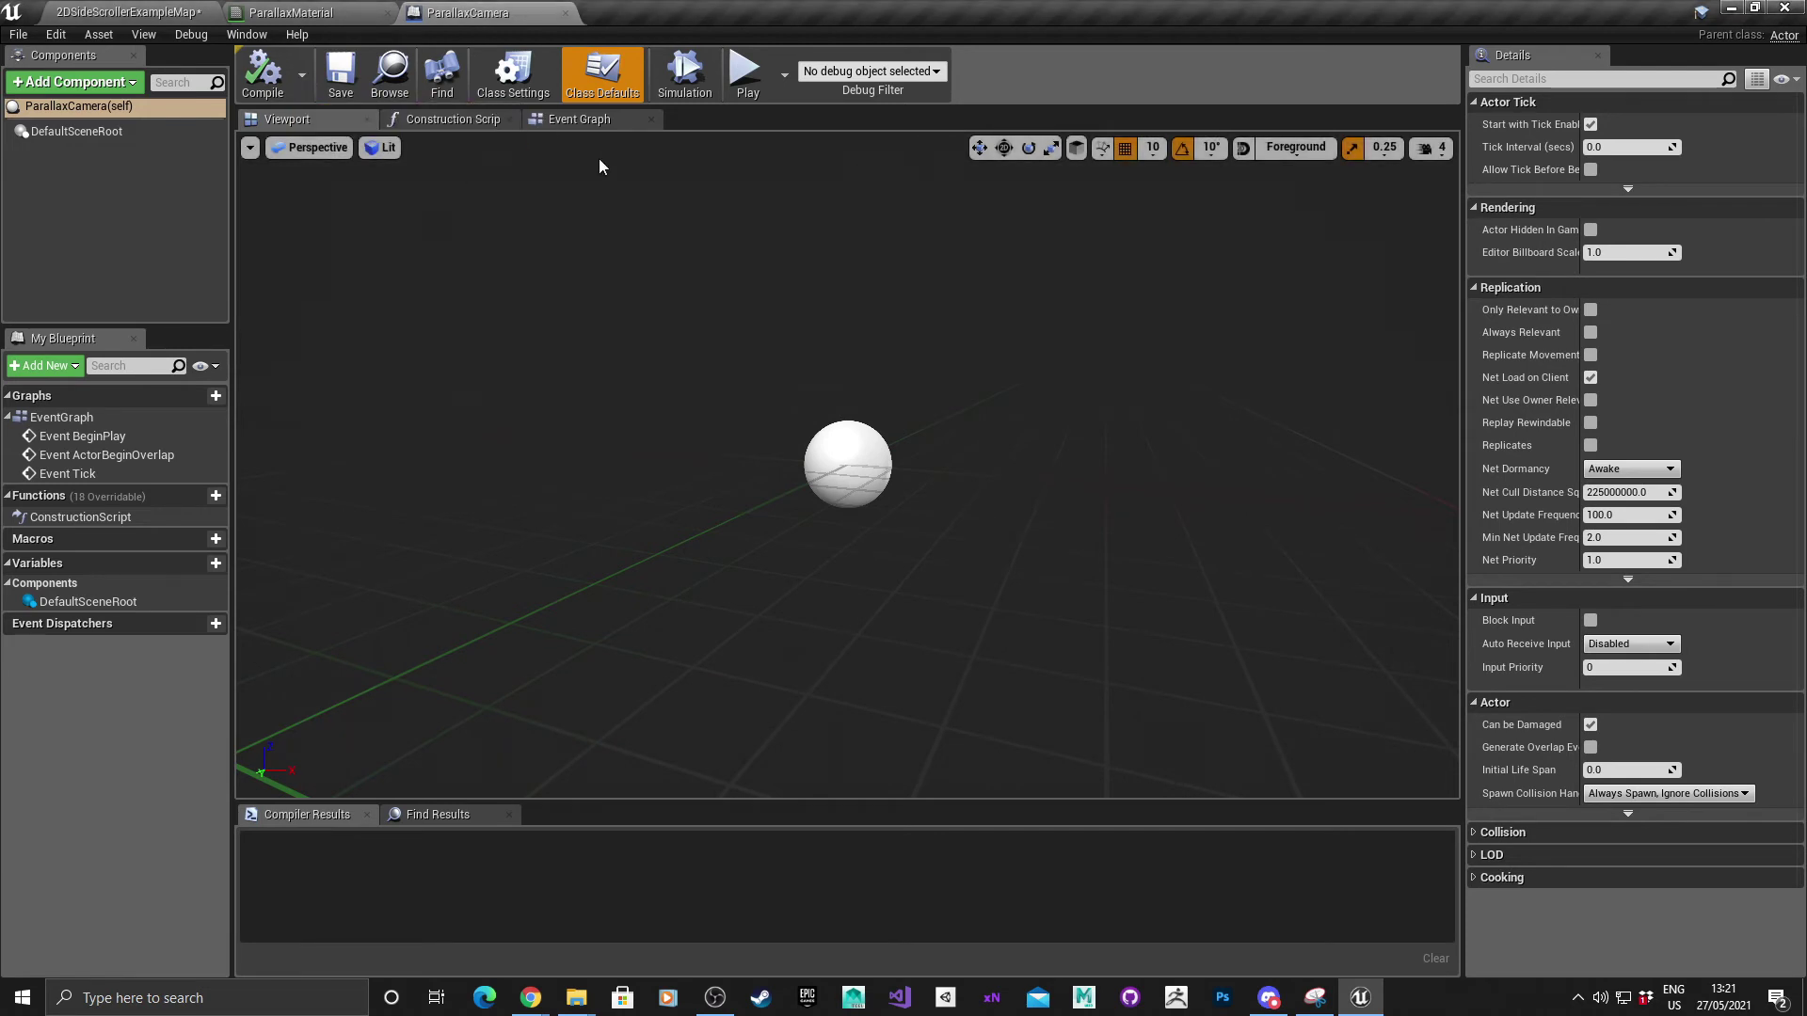
{"action": "left_click", "coordinate": [301, 95]}
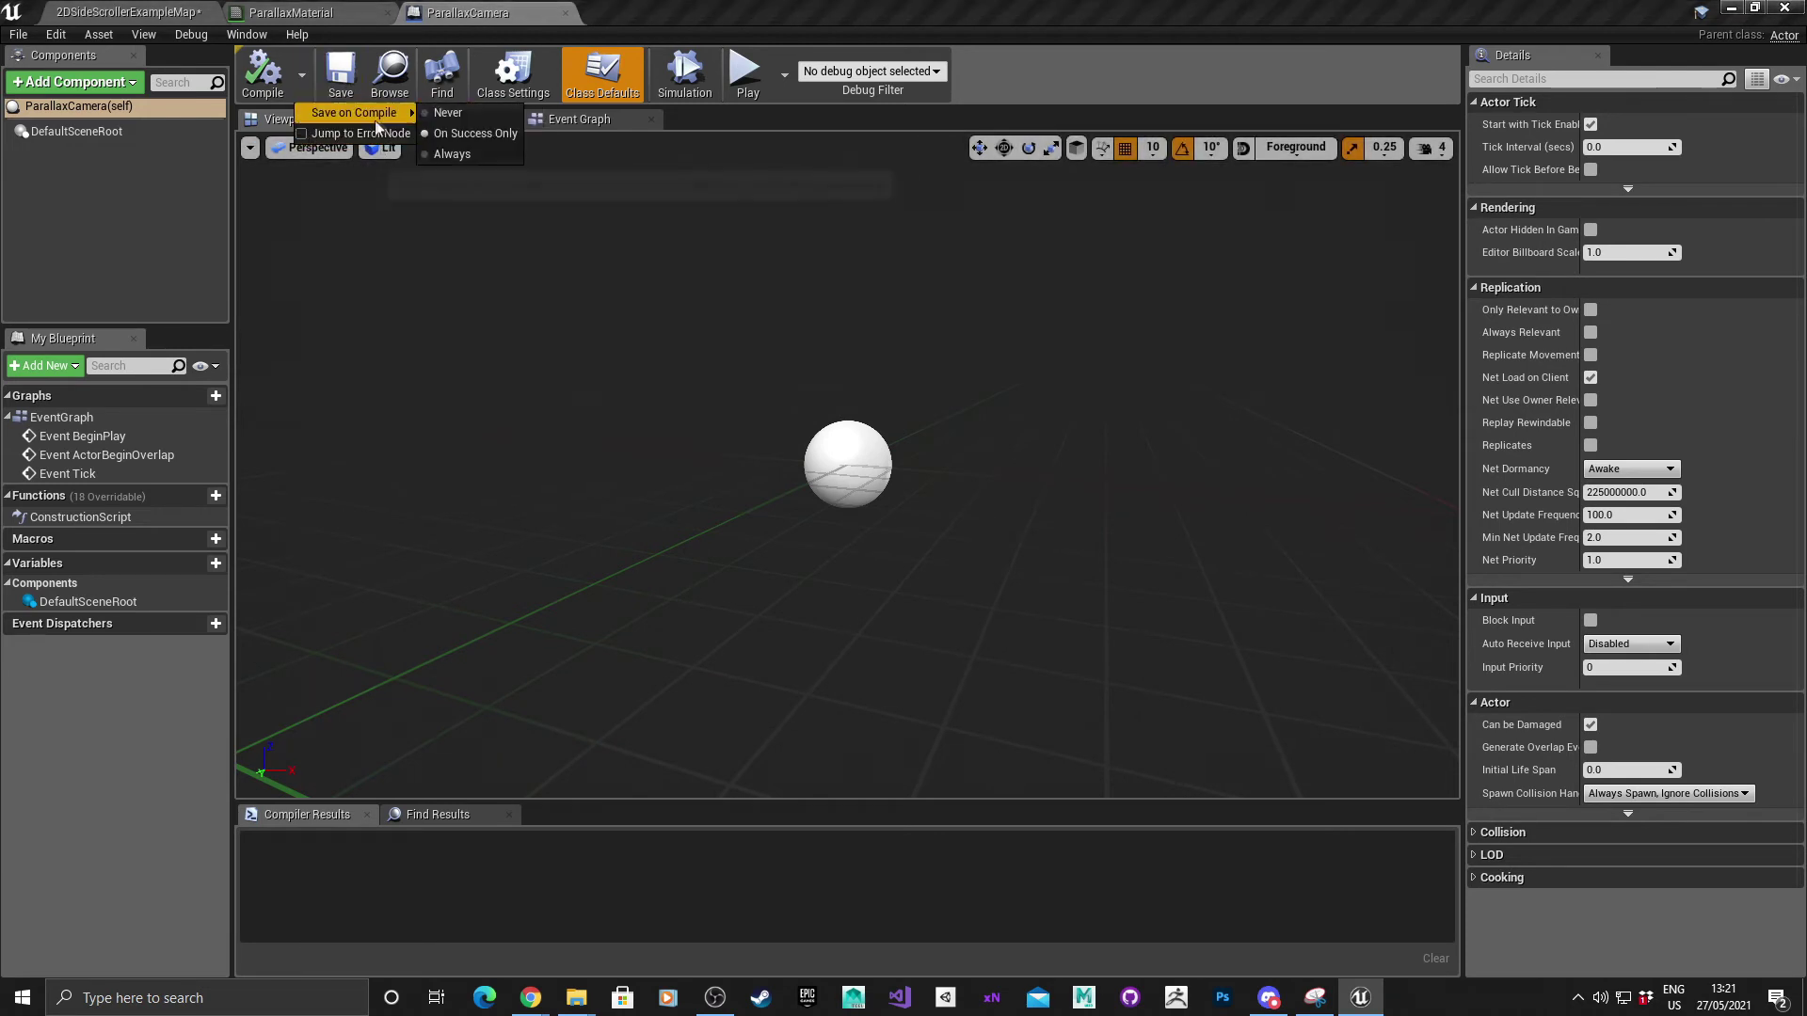
{"action": "left_click", "coordinate": [715, 8]}
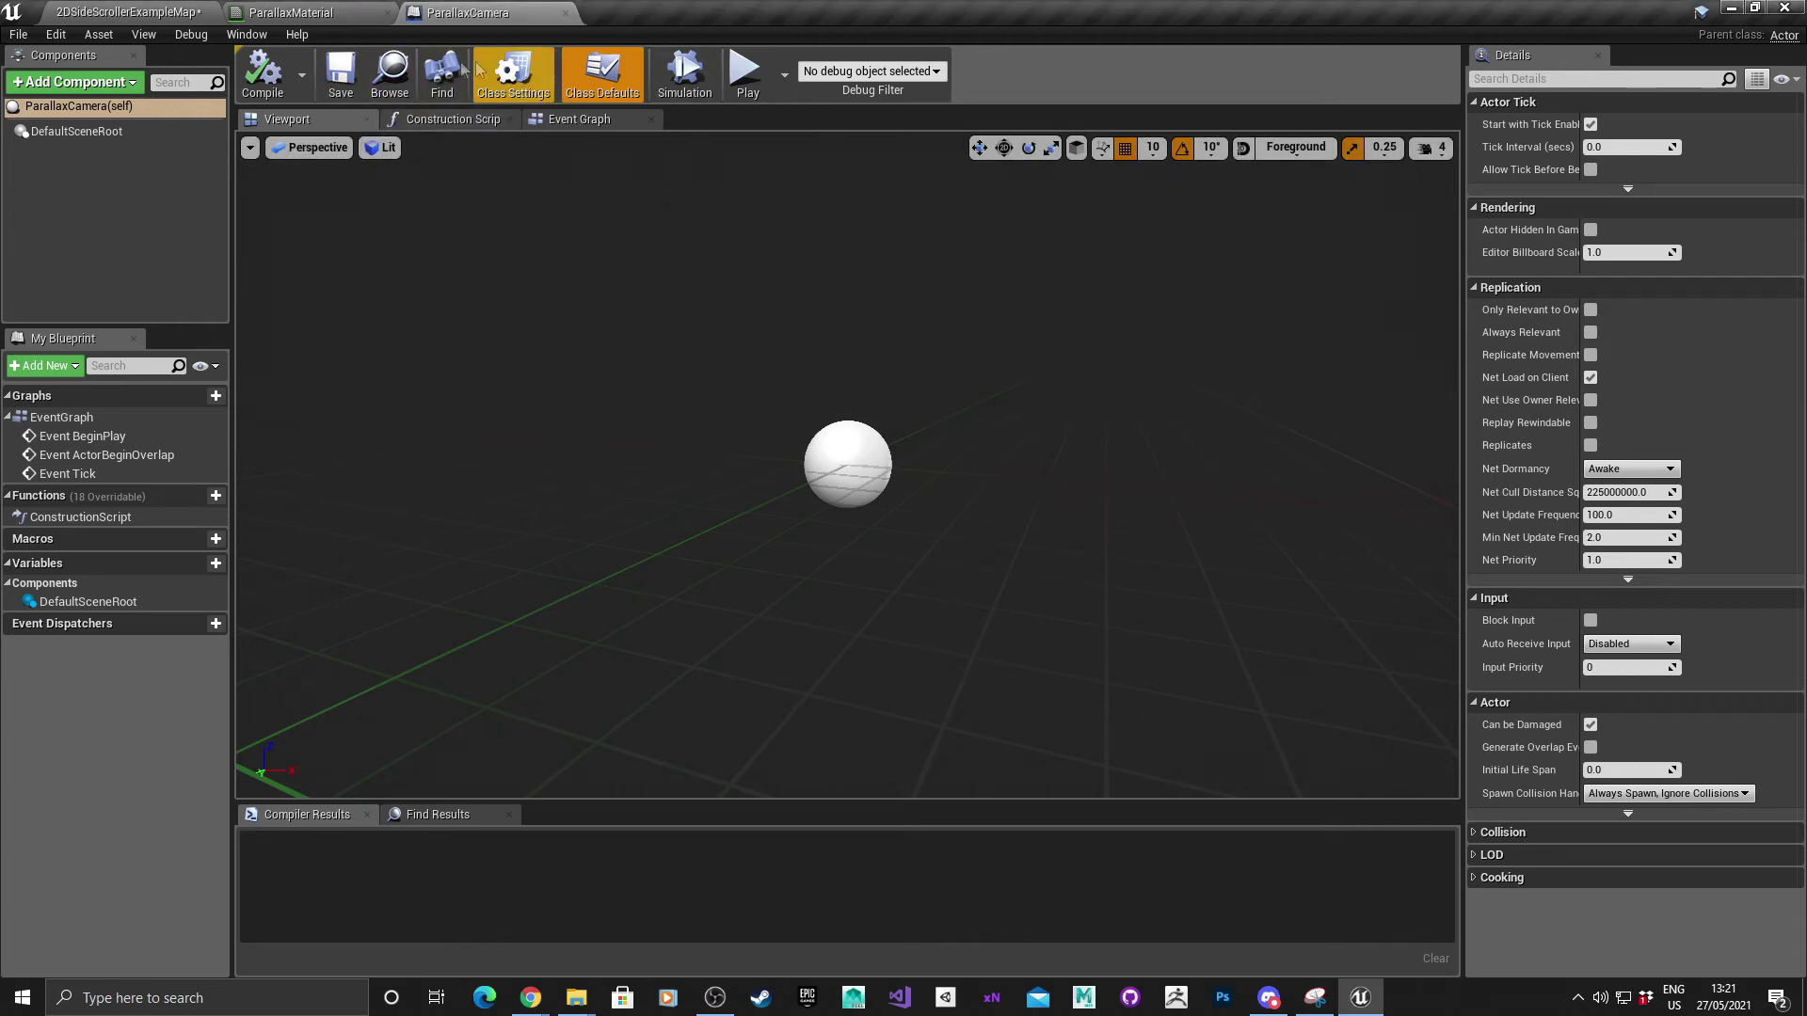
Add a Camera component to the ParallaxCamera blueprint, keeping its default name
{"action": "left_click", "coordinate": [121, 83]}
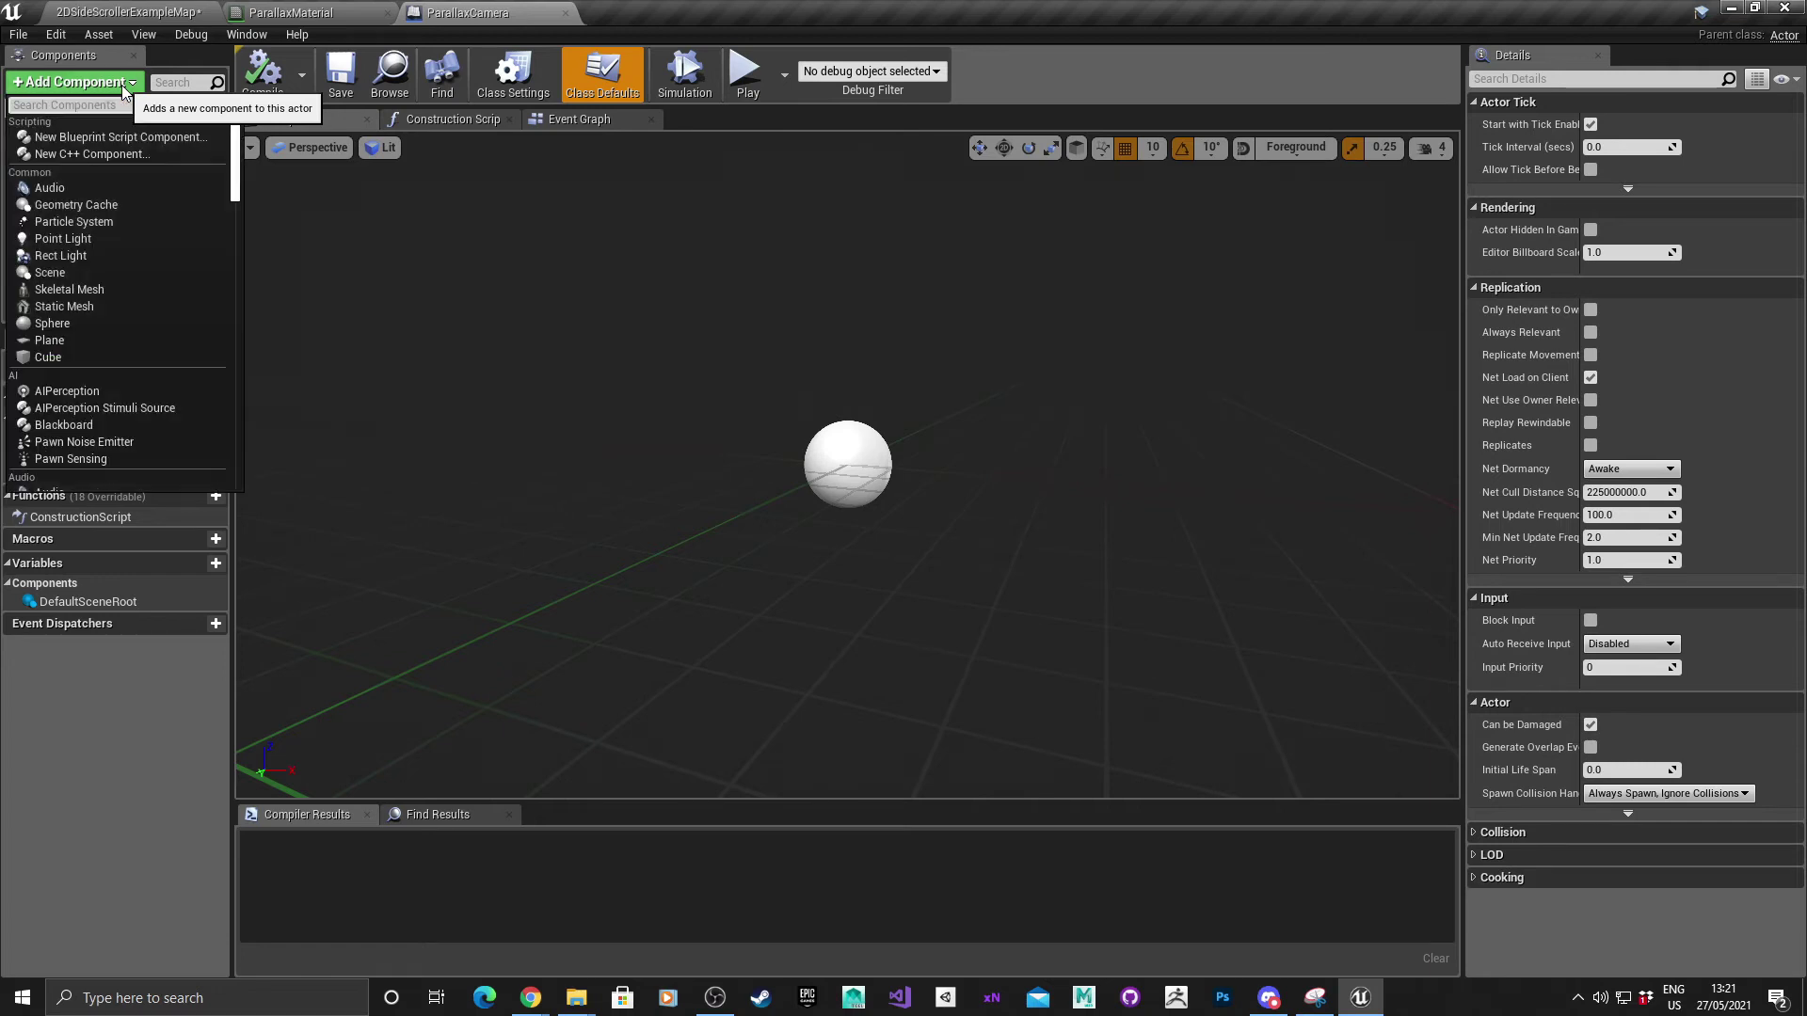
{"action": "type", "text": "camera"}
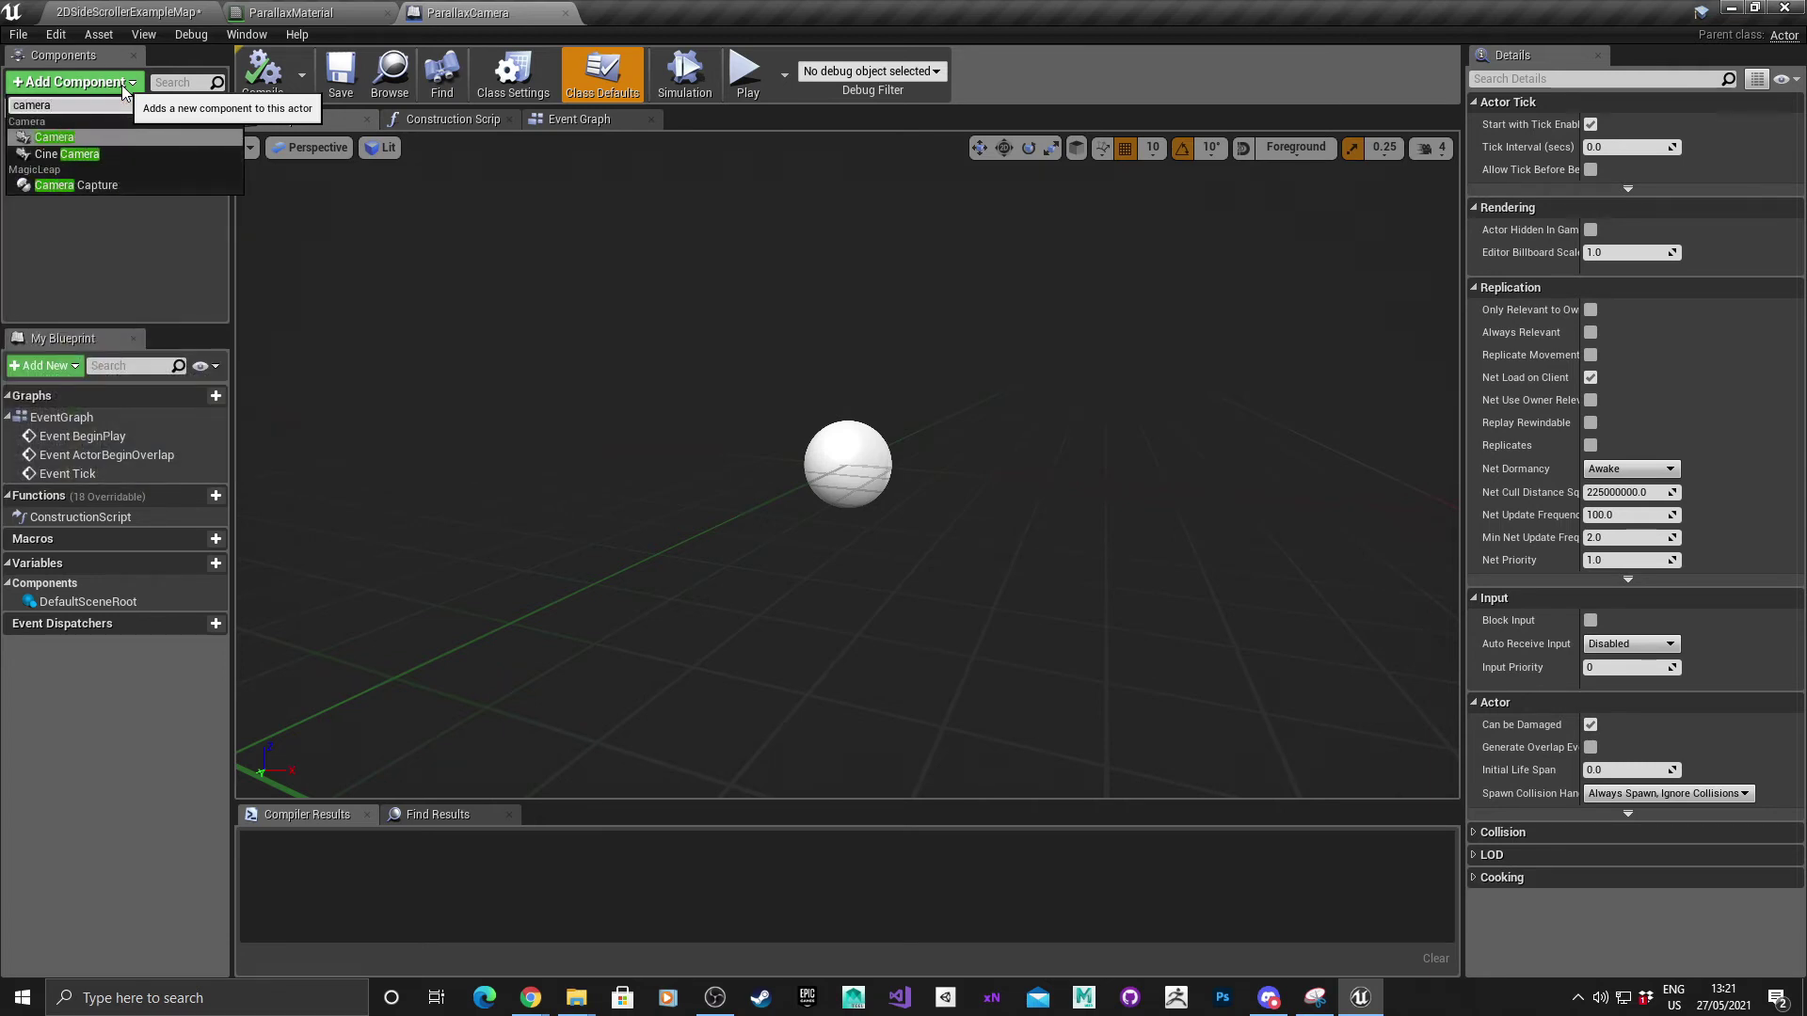
{"action": "key", "text": "Return"}
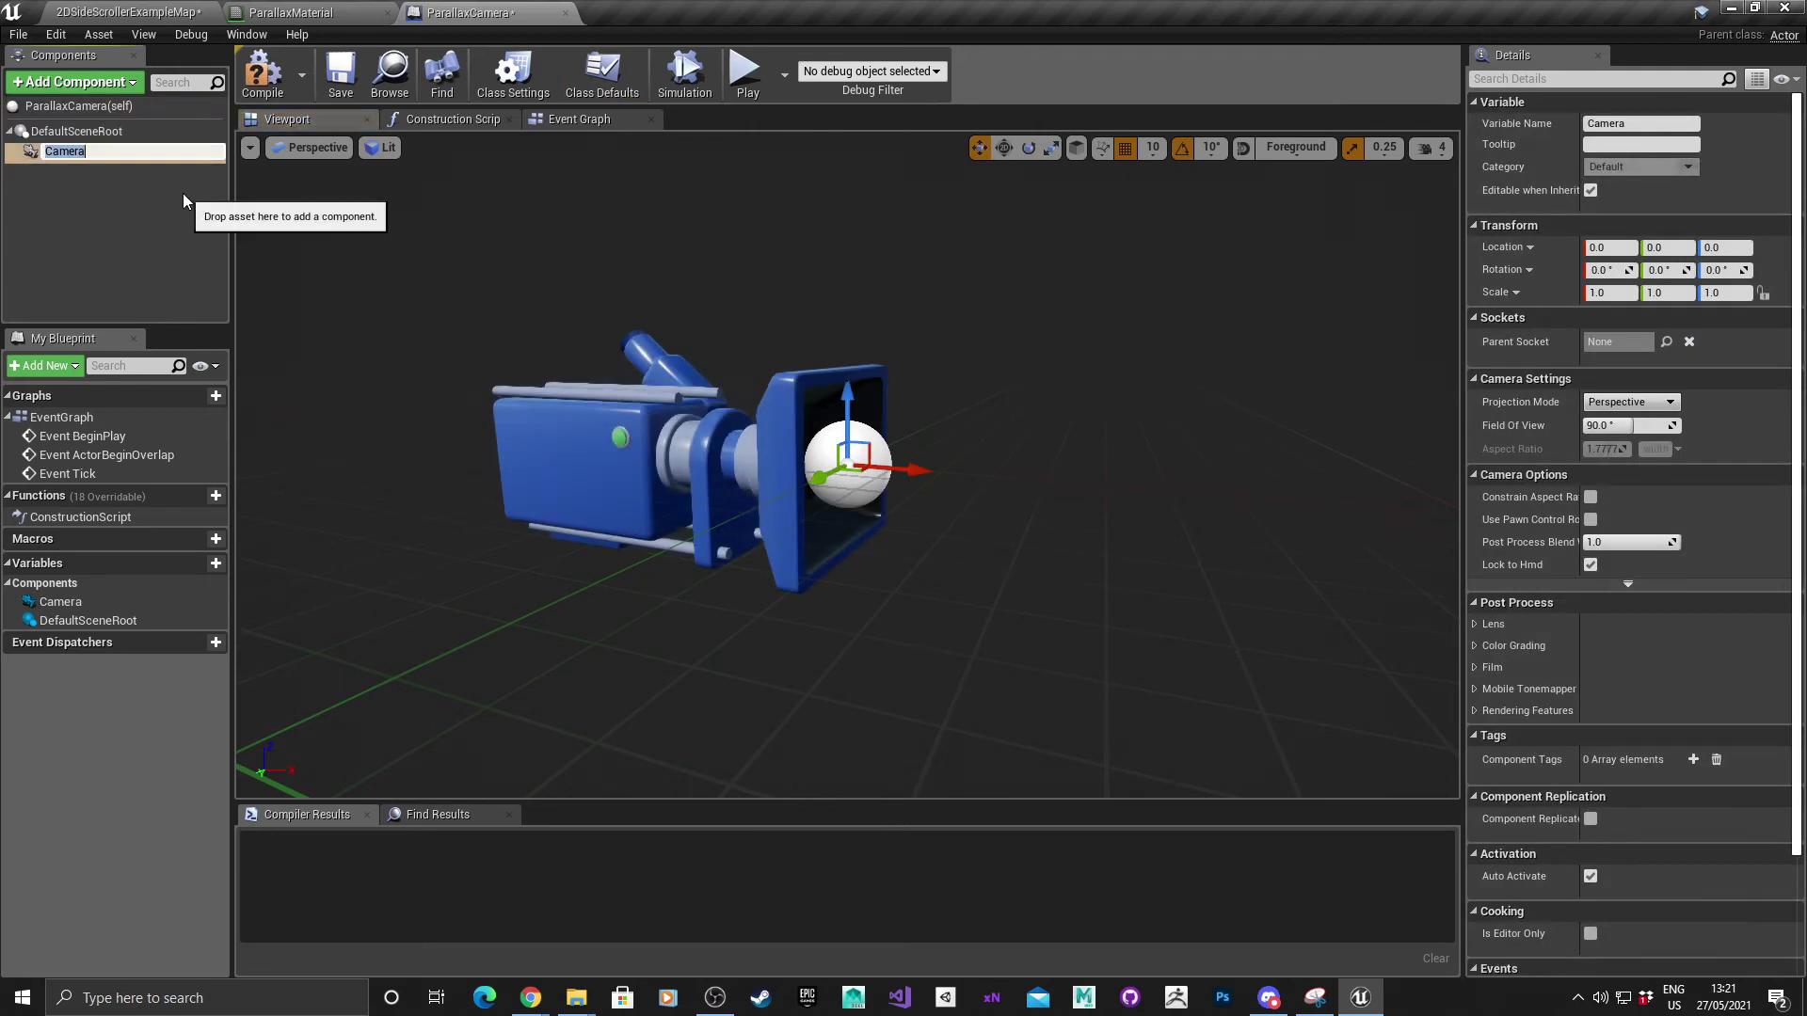
{"action": "key", "text": "Return"}
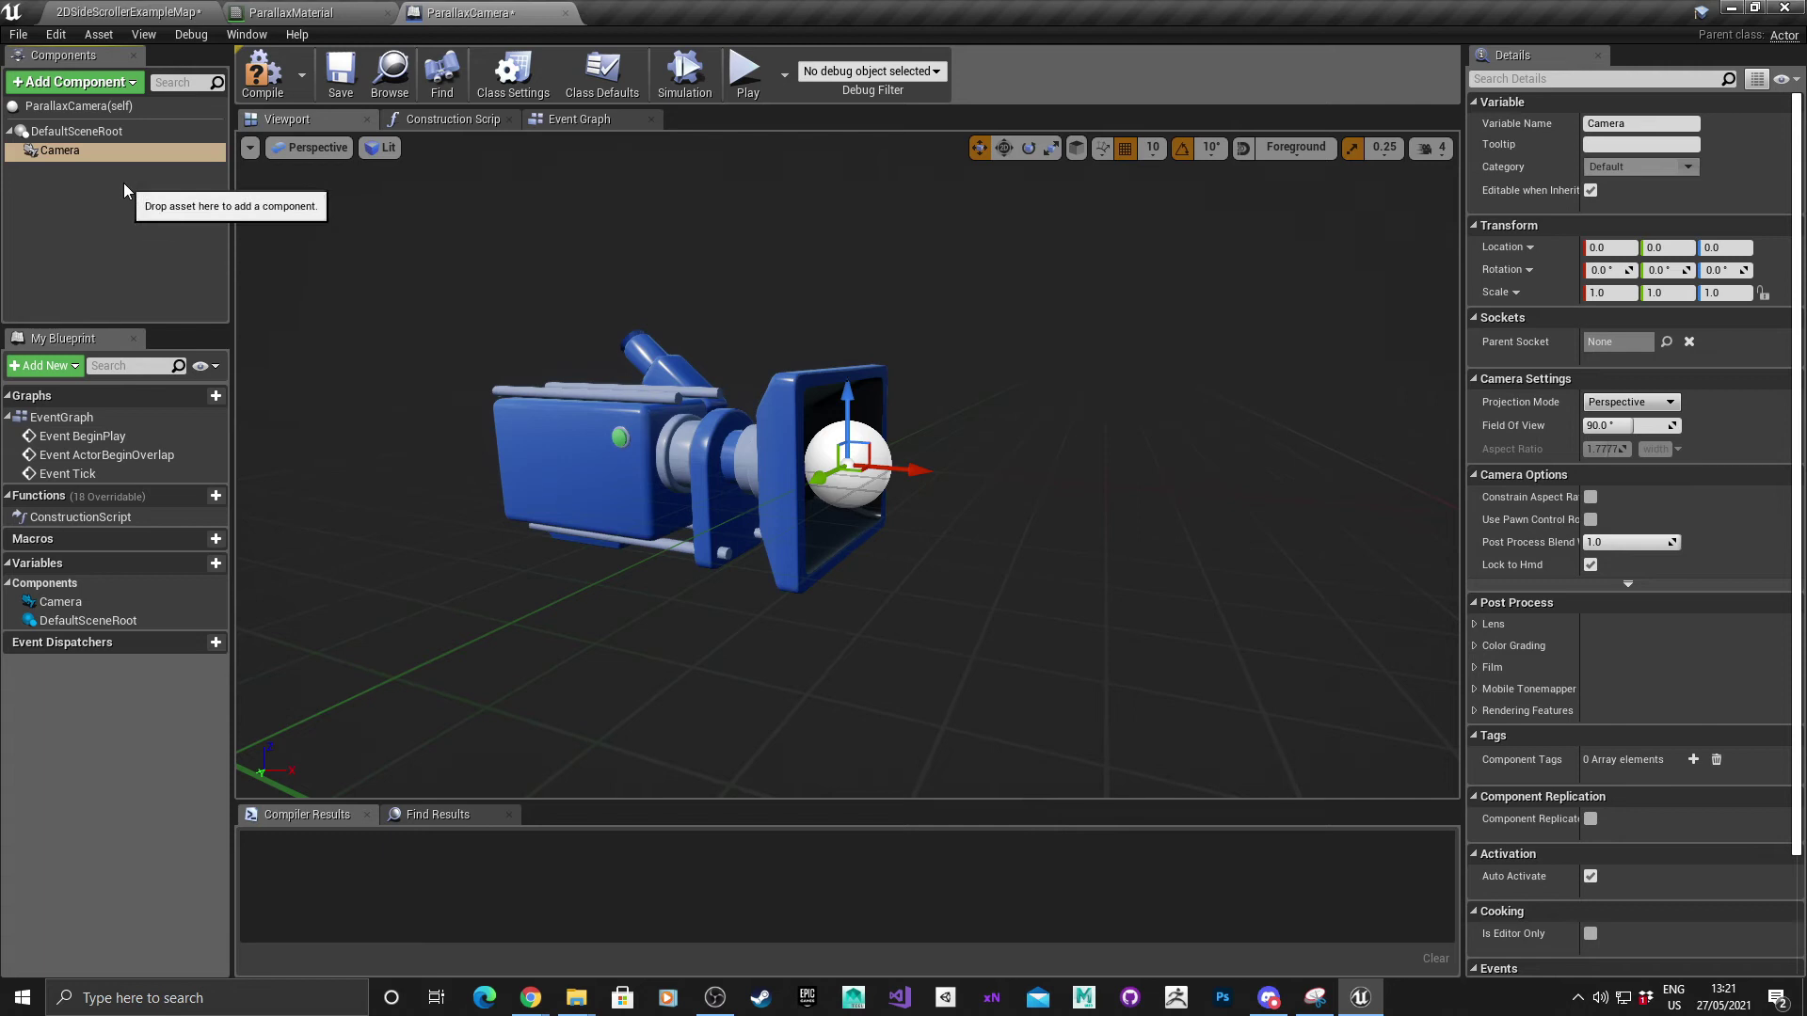
Add a Plane component as a child of the Camera component, keeping its default name
{"action": "left_click", "coordinate": [132, 88]}
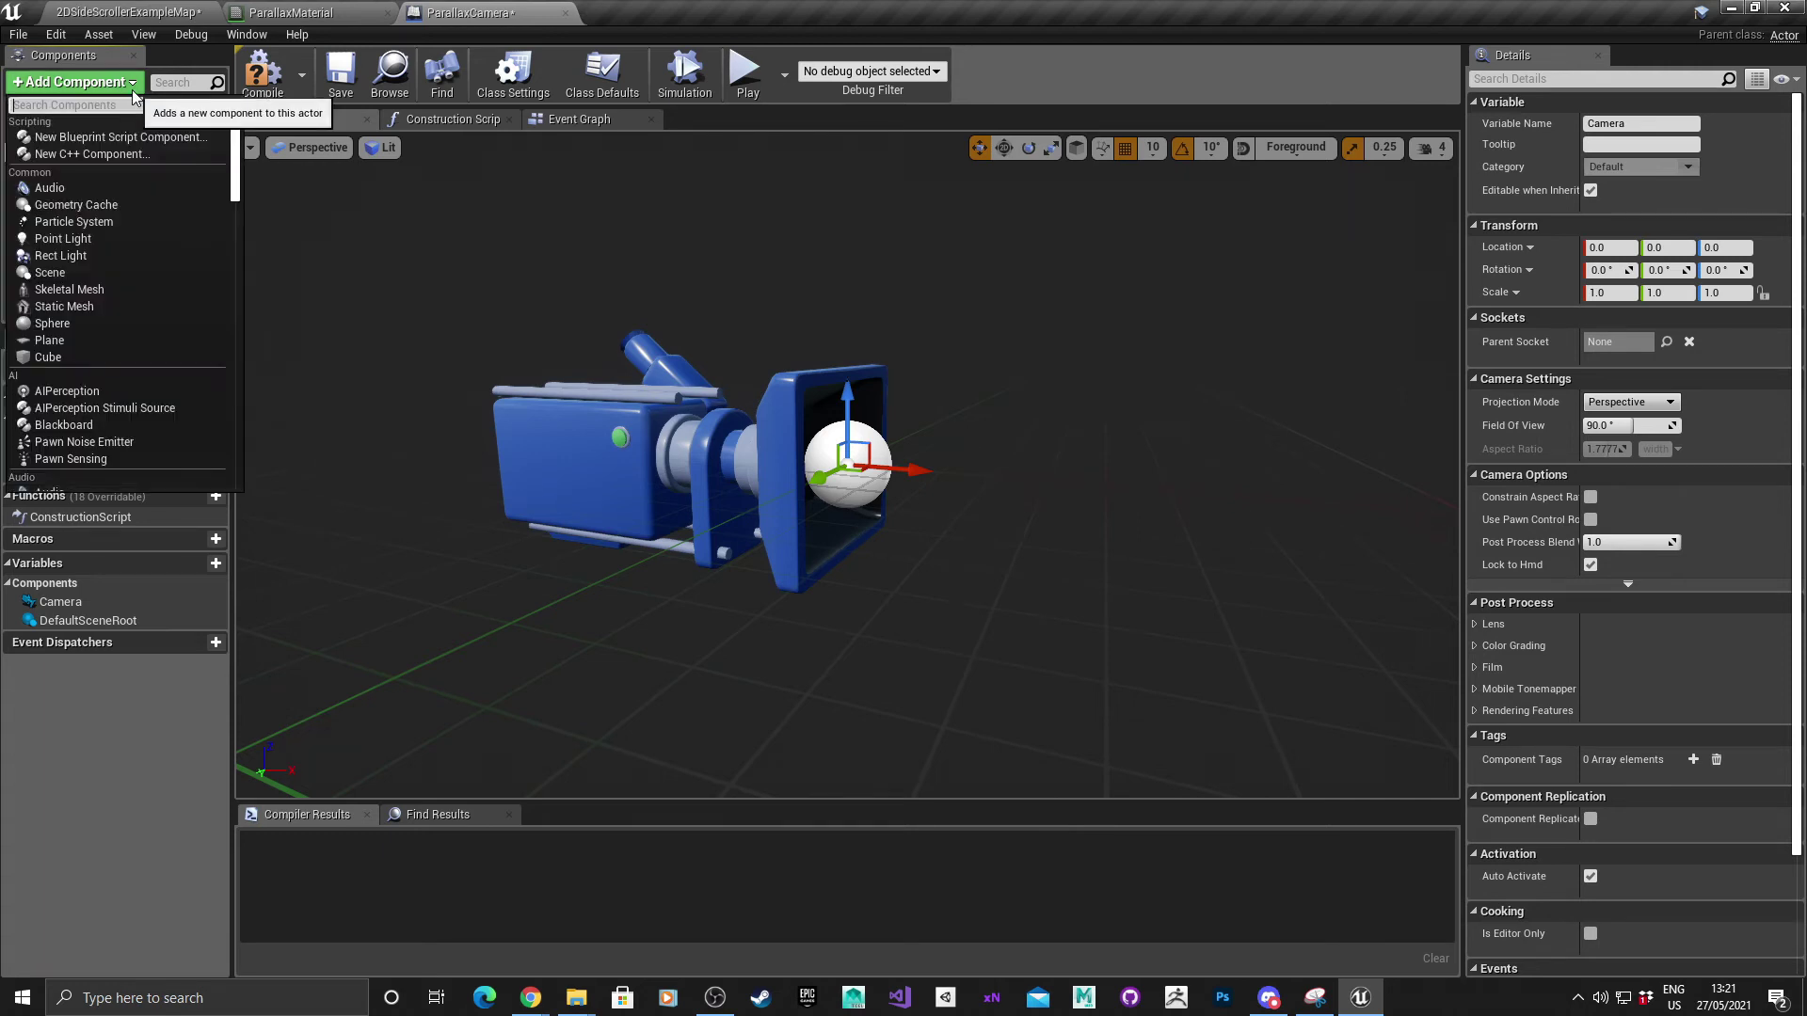
{"action": "type", "text": "plane"}
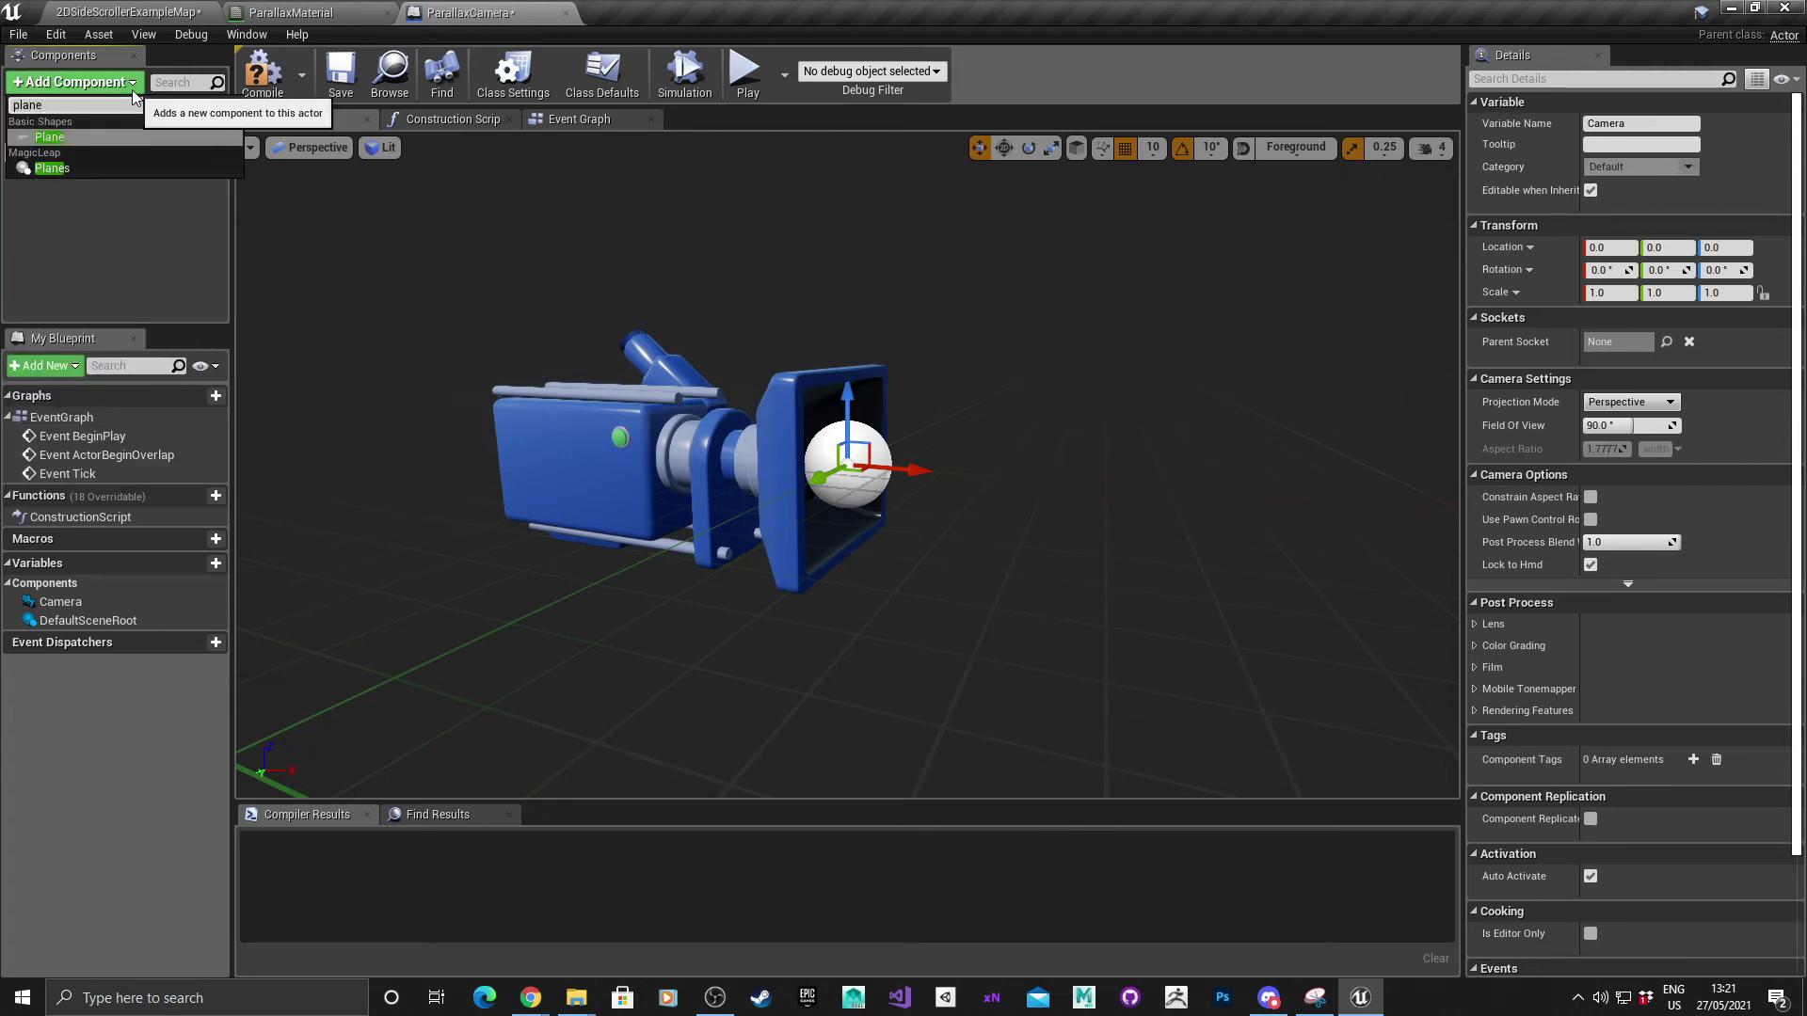
{"action": "key", "text": "Return"}
{"action": "left_click", "coordinate": [99, 226]}
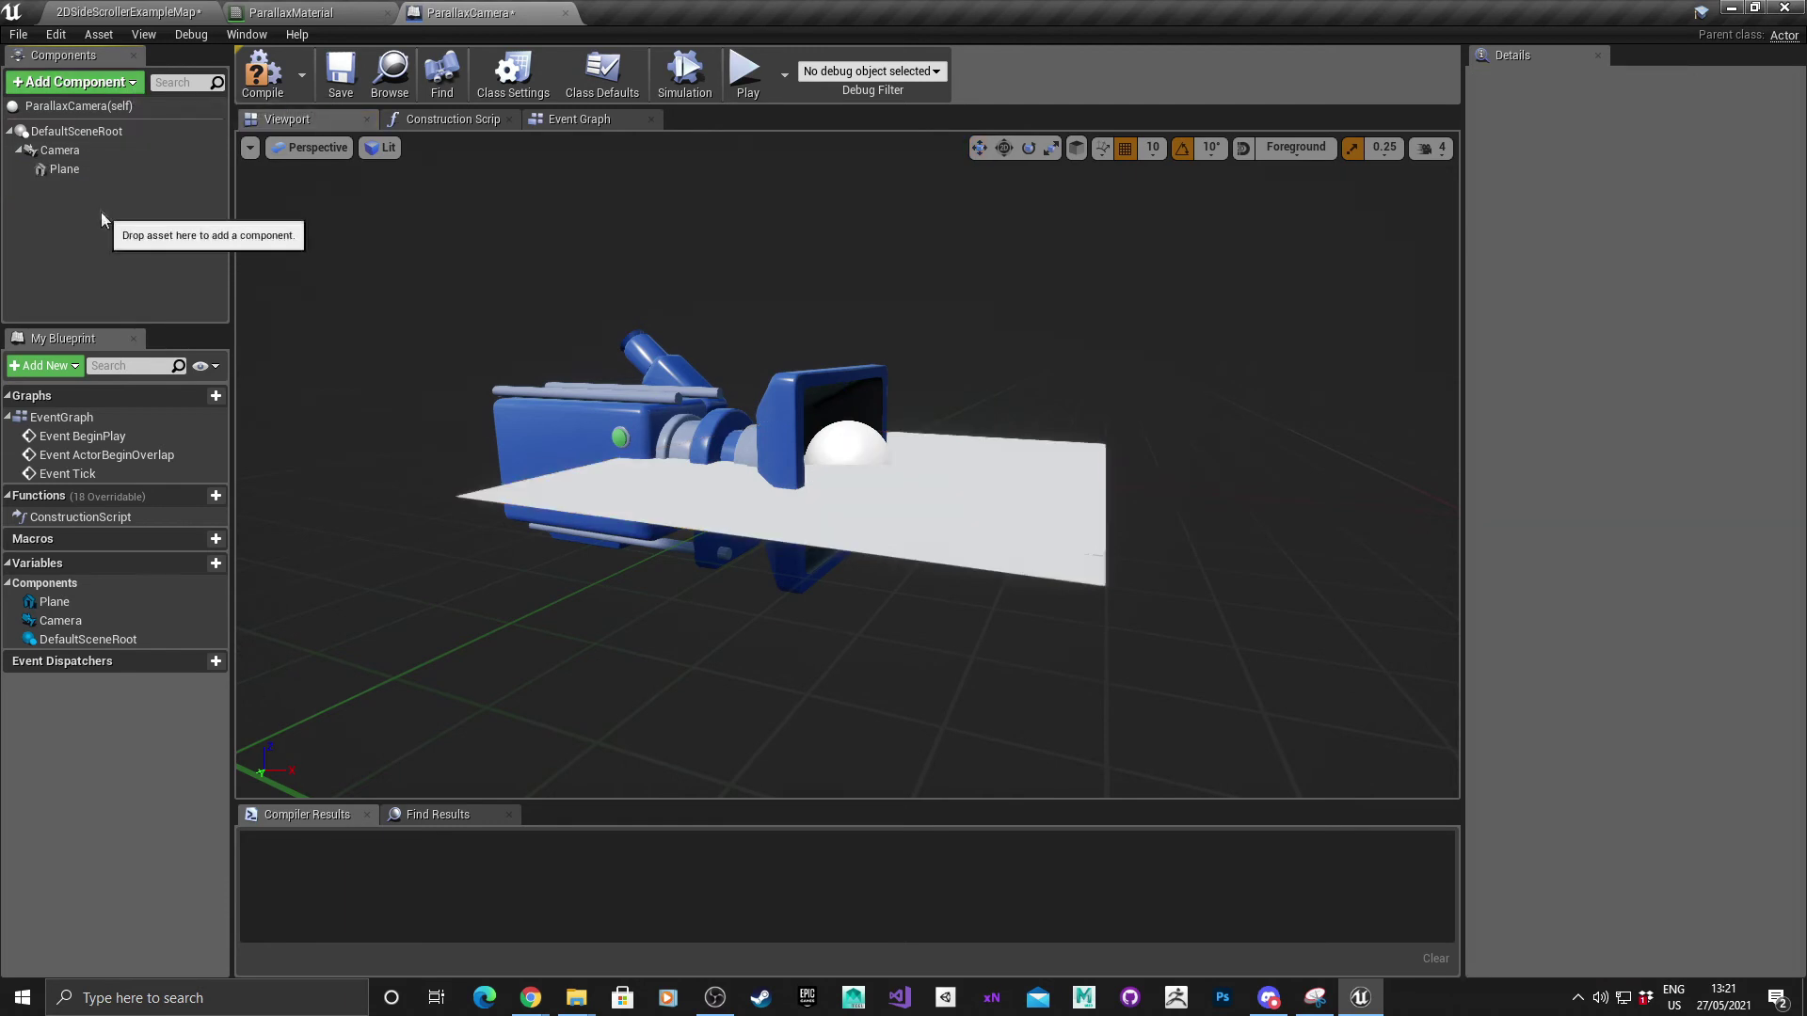
Set the Plane component's X location to 270 so it sits in front of the camera
{"action": "left_click", "coordinate": [94, 169]}
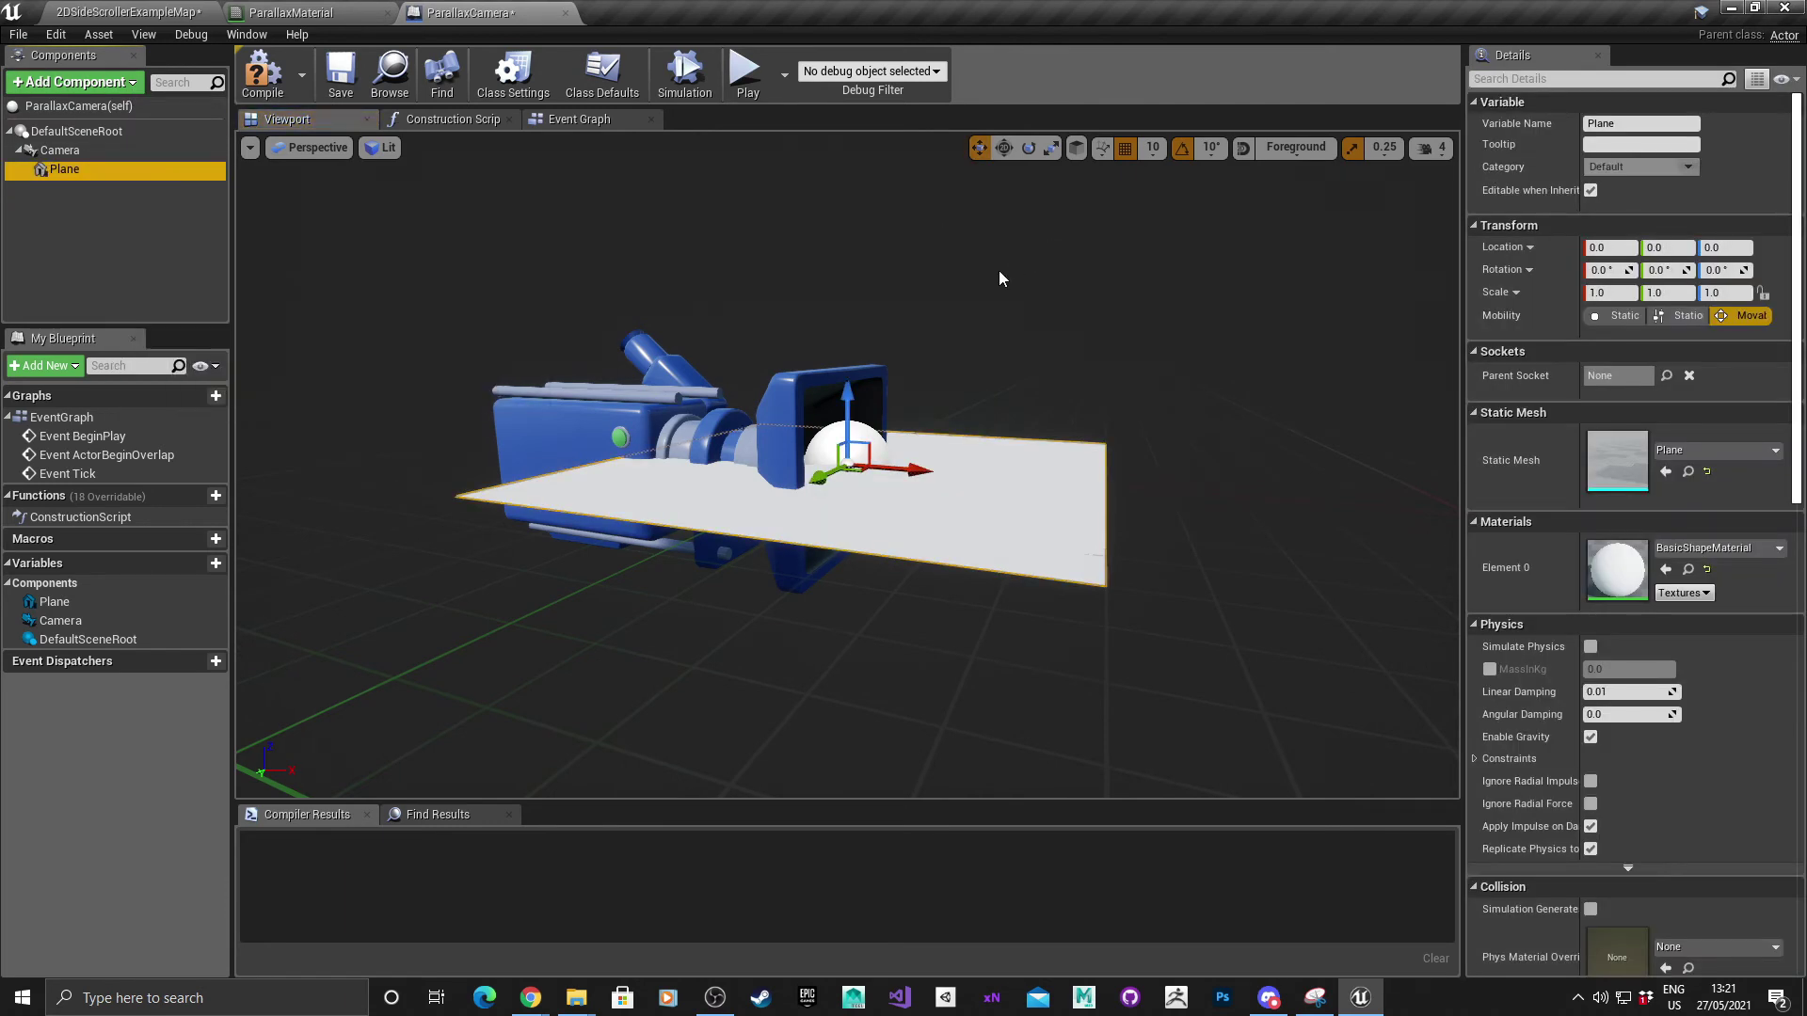
{"action": "key", "text": "s"}
{"action": "right_click_drag", "start_coordinate": [999, 272], "coordinate": [1010, 284]}
{"action": "key", "text": "w"}
{"action": "key", "text": "s"}
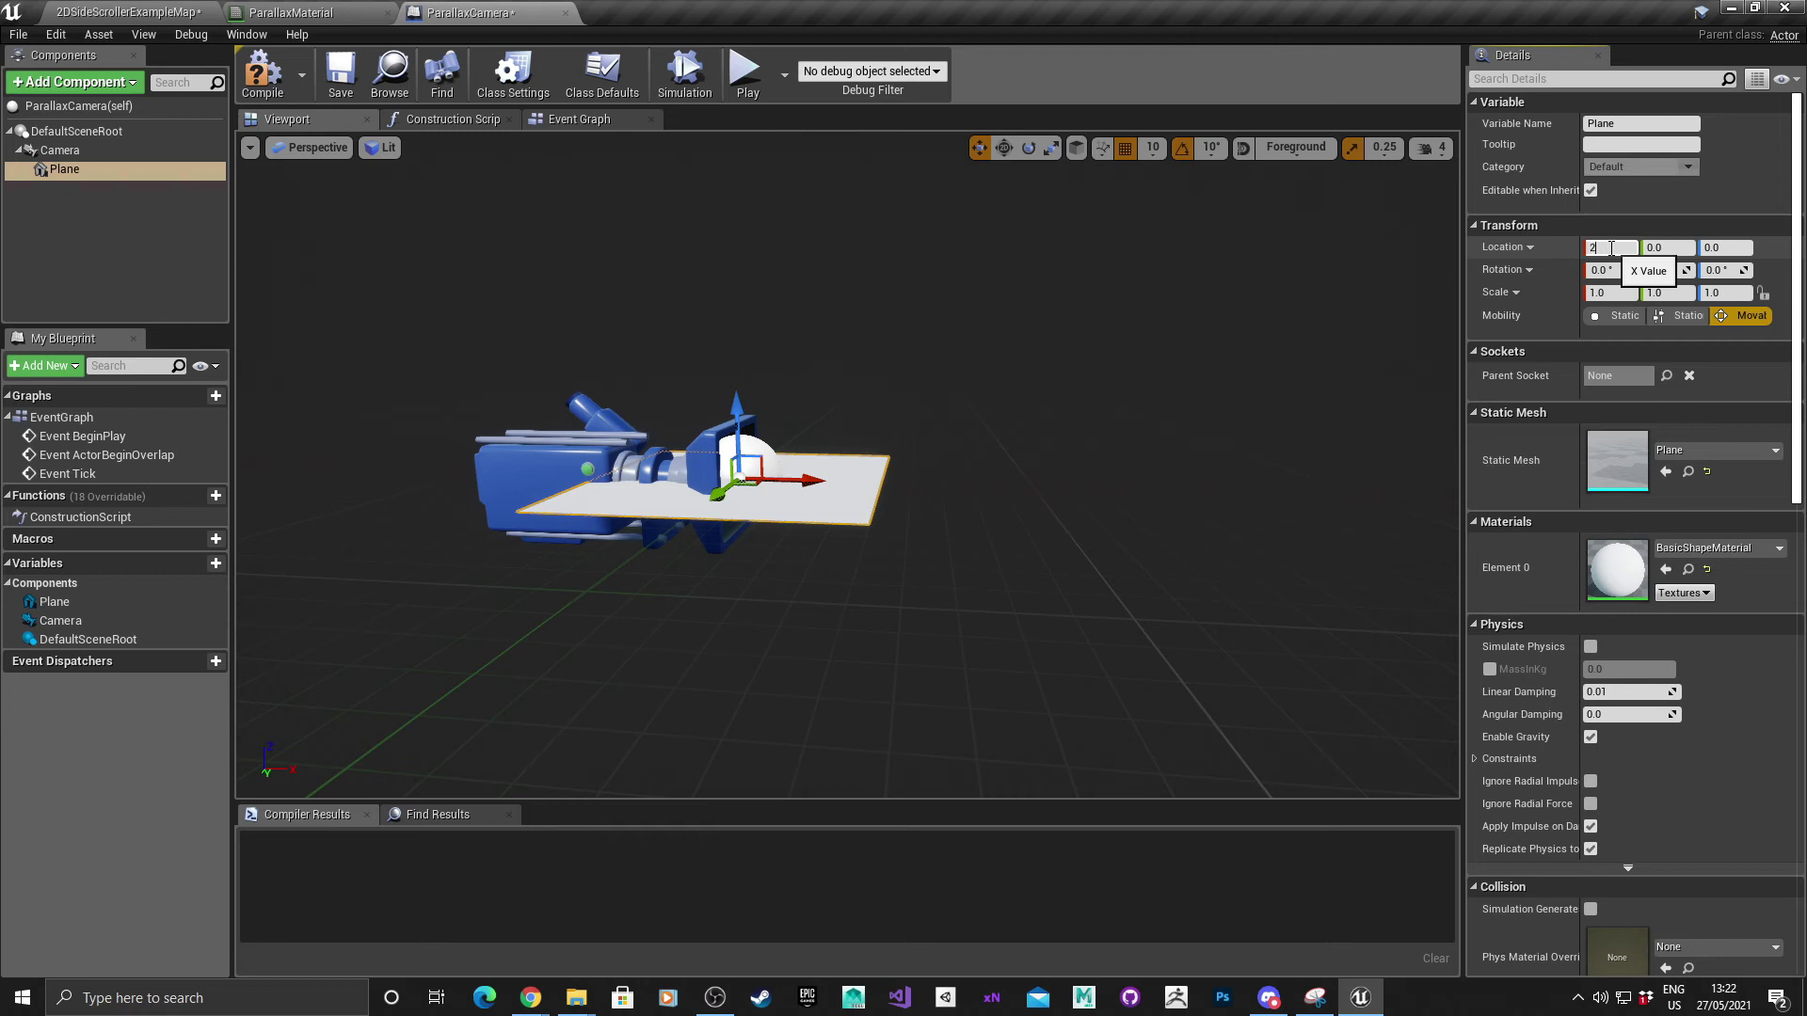
{"action": "key", "text": "Return"}
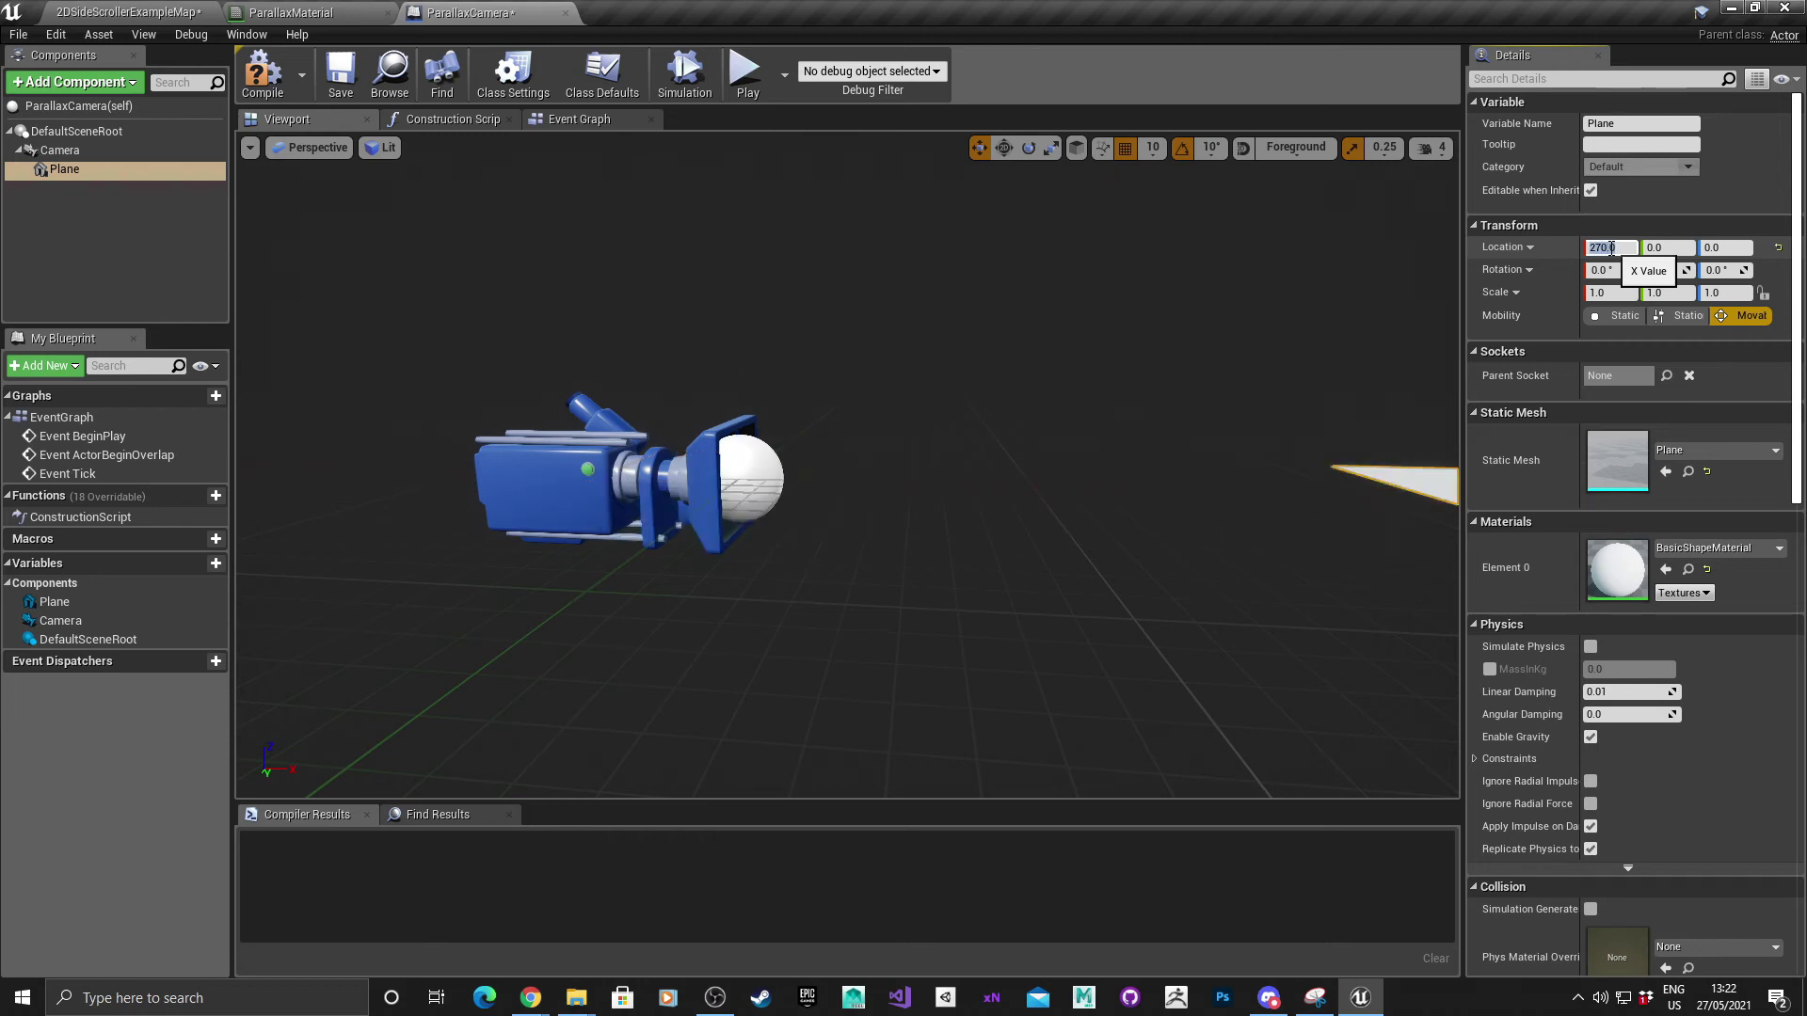
Rotate the Plane component to 90° on X and 90° on Z so it stands upright facing the camera
{"action": "key", "text": "d"}
{"action": "right_click_drag", "start_coordinate": [1330, 252], "coordinate": [1345, 252]}
{"action": "key", "text": "a"}
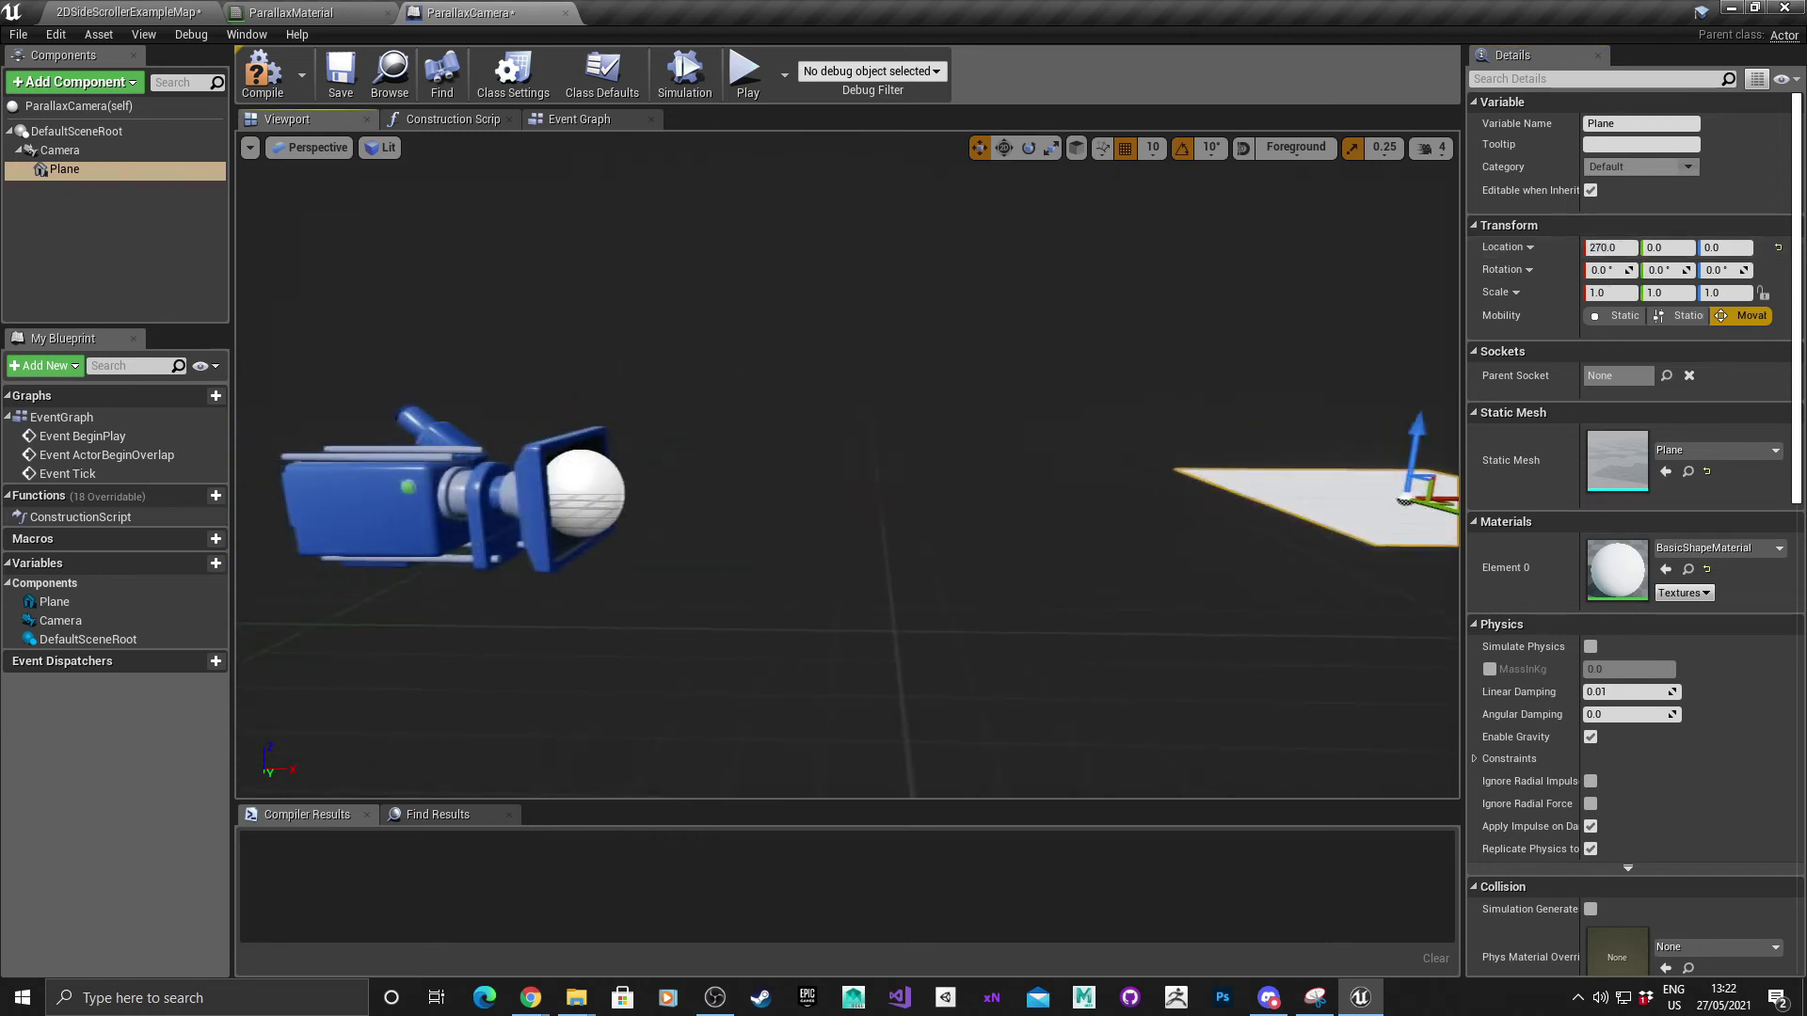
{"action": "key", "text": "d"}
{"action": "right_click_drag", "start_coordinate": [844, 346], "coordinate": [844, 347]}
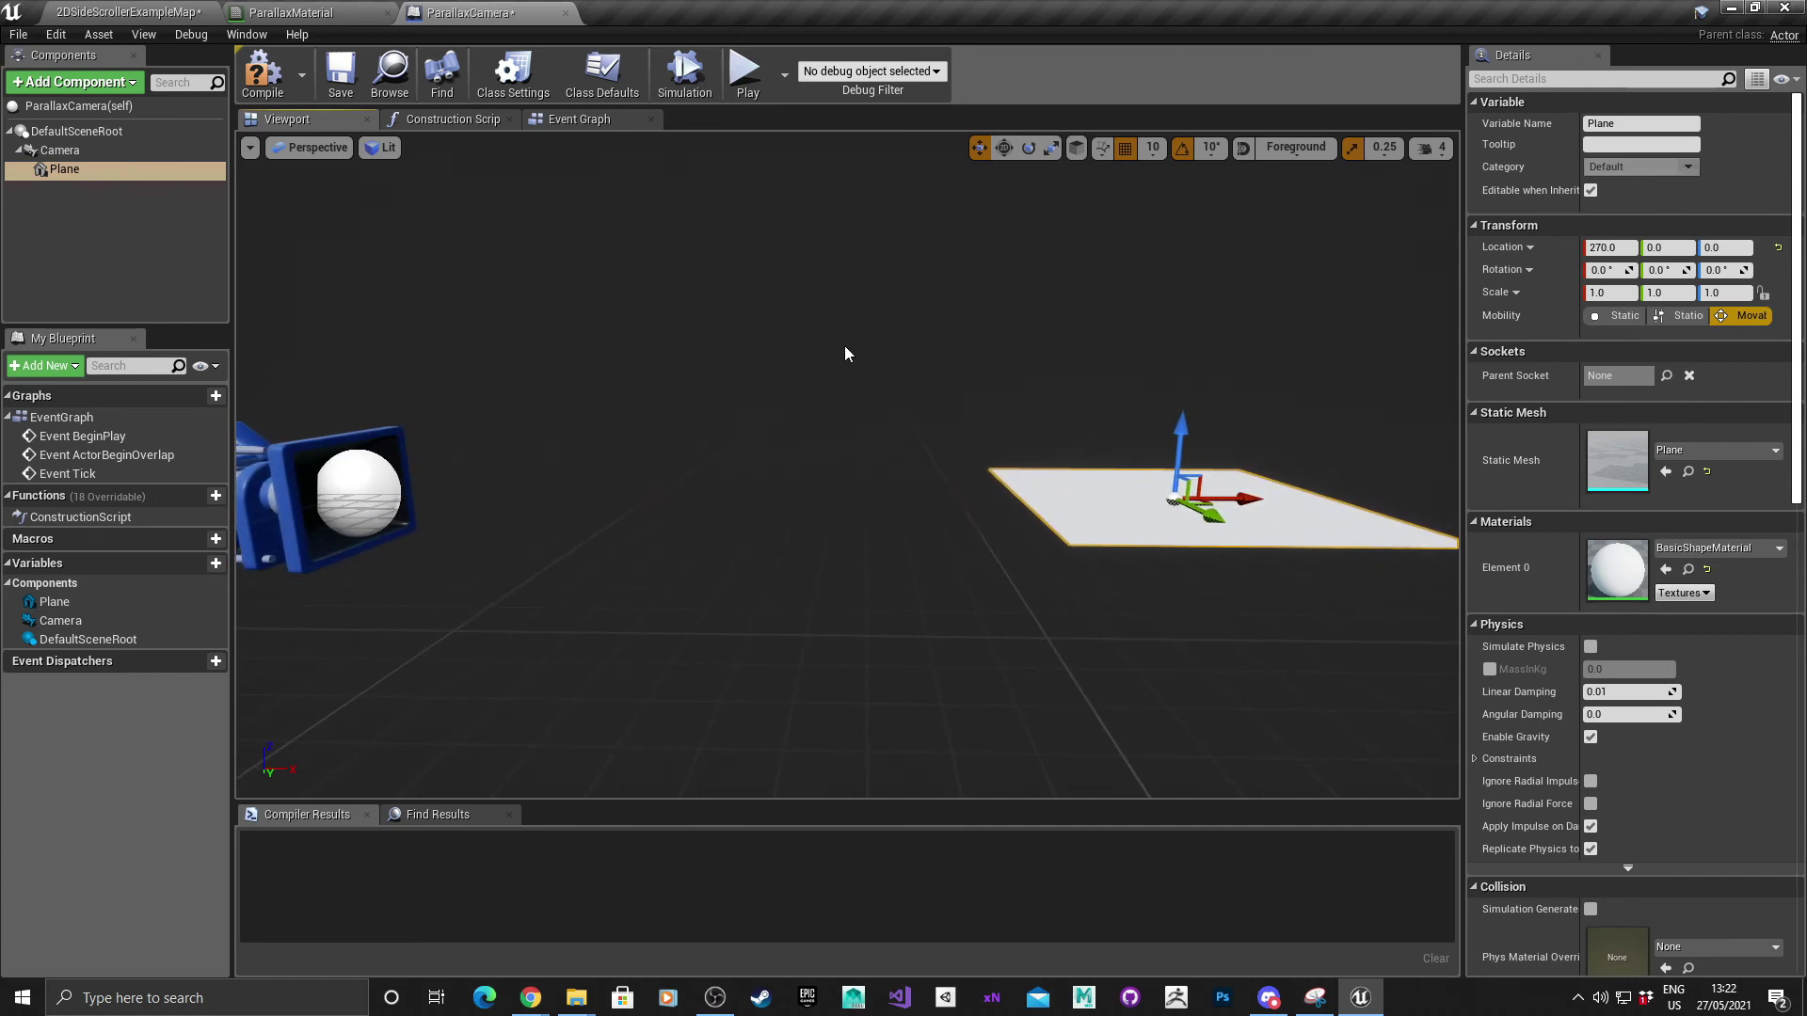
{"action": "left_click", "coordinate": [1613, 271]}
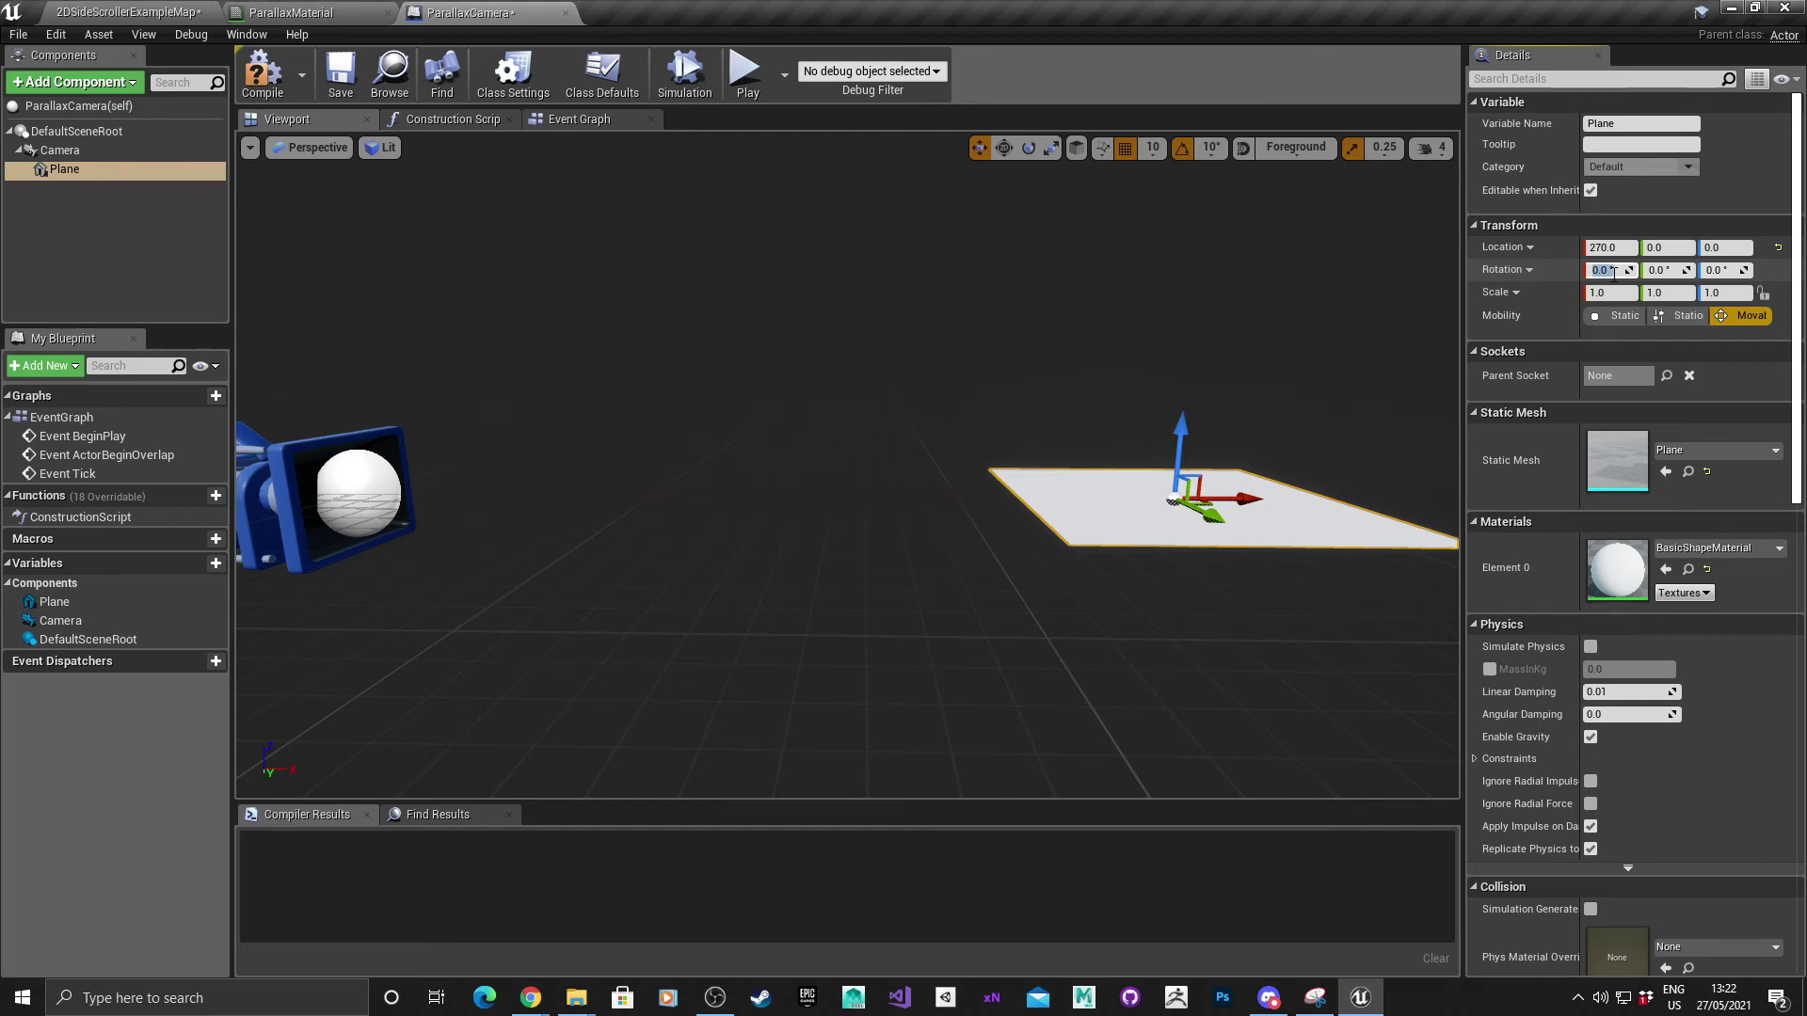
{"action": "key", "text": "Tab"}
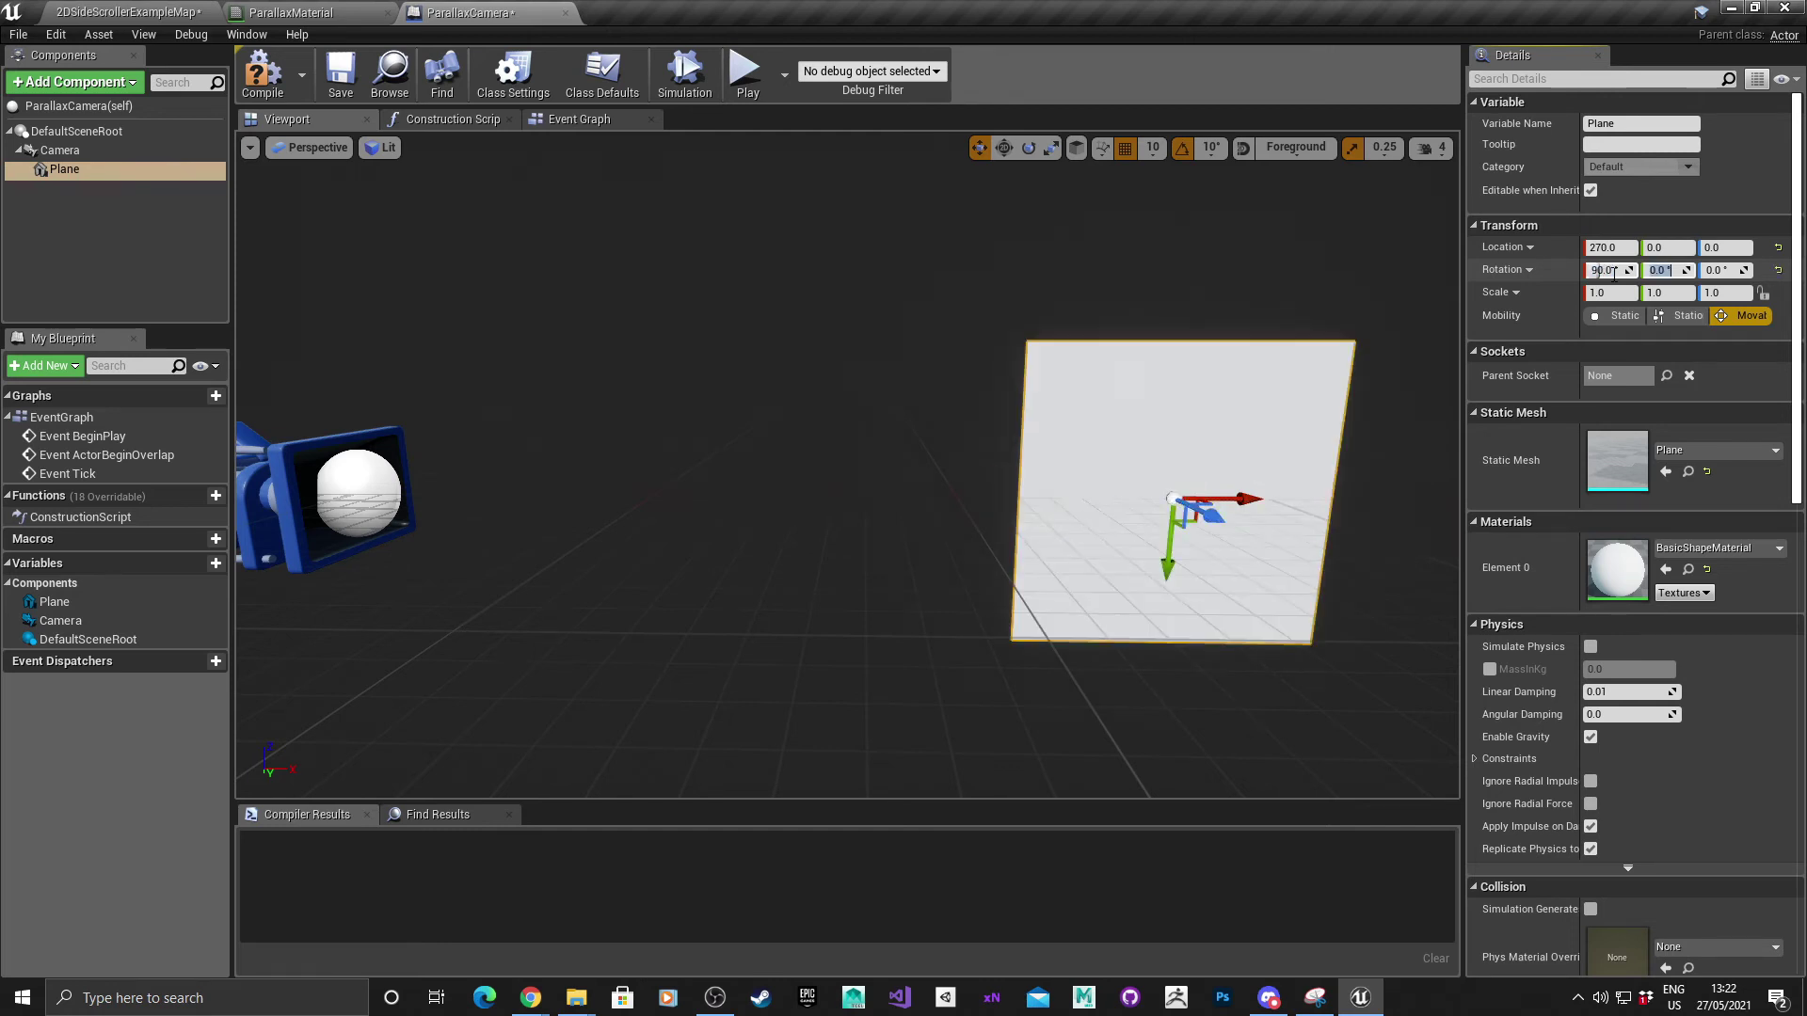
{"action": "key", "text": "Tab"}
{"action": "key", "text": "Return"}
{"action": "right_click_drag", "start_coordinate": [961, 335], "coordinate": [999, 328]}
{"action": "key", "text": "a"}
{"action": "key", "text": "d"}
{"action": "left_click_drag", "start_coordinate": [1031, 283], "coordinate": [956, 339]}
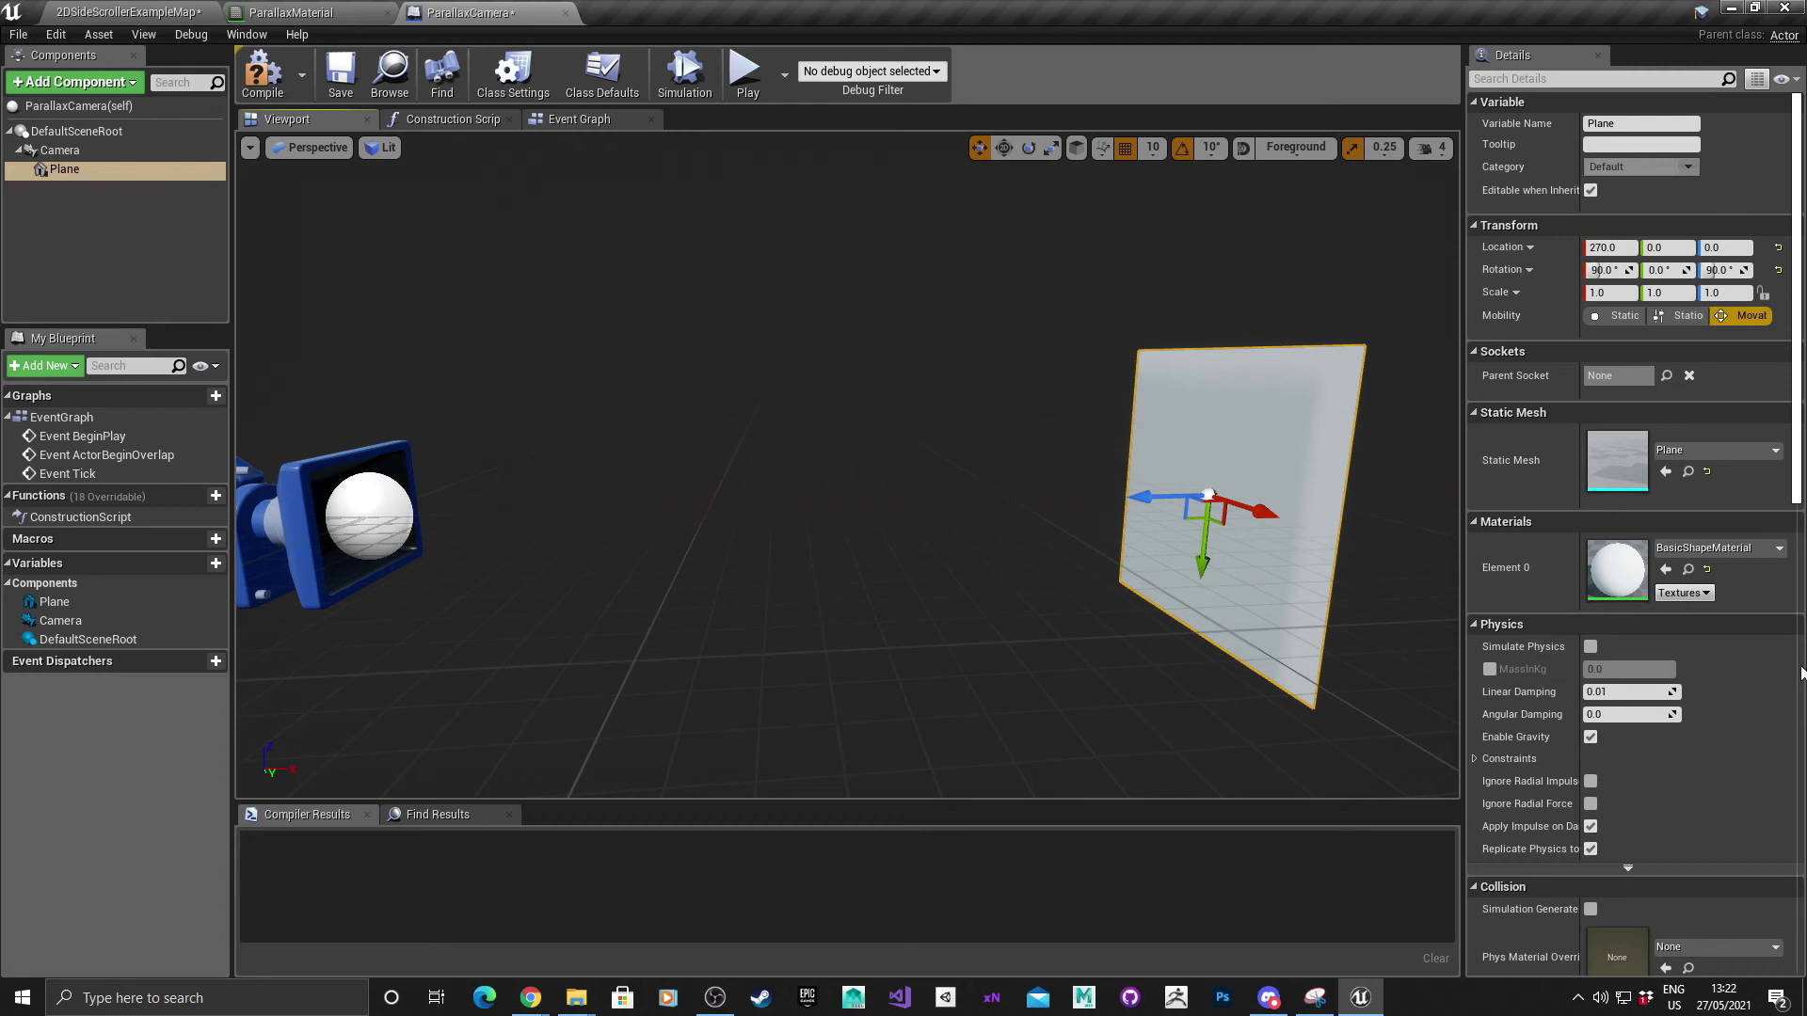
Assign ParallaxMaterial to the Plane component's material Element 0
{"action": "left_click", "coordinate": [1740, 550]}
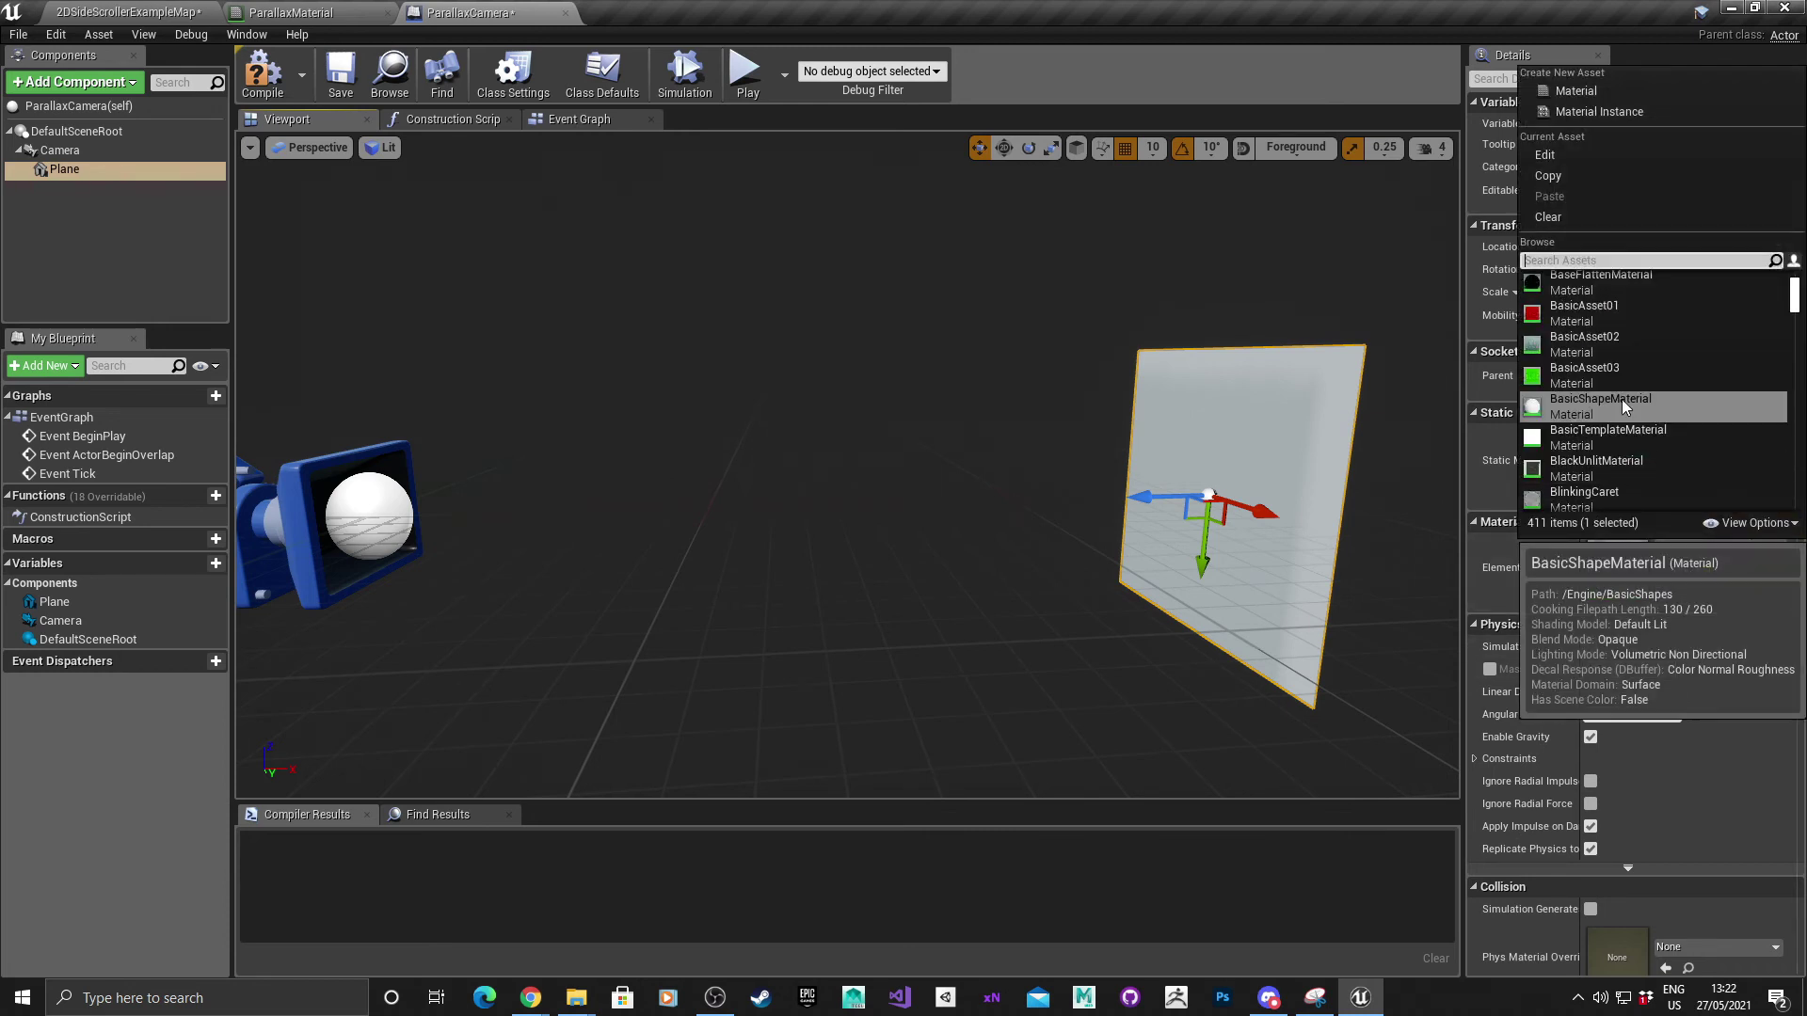
{"action": "scroll", "coordinate": [1622, 398], "scroll_direction": "down", "scroll_amount": 8}
{"action": "scroll", "coordinate": [1622, 399], "scroll_direction": "down", "scroll_amount": 2}
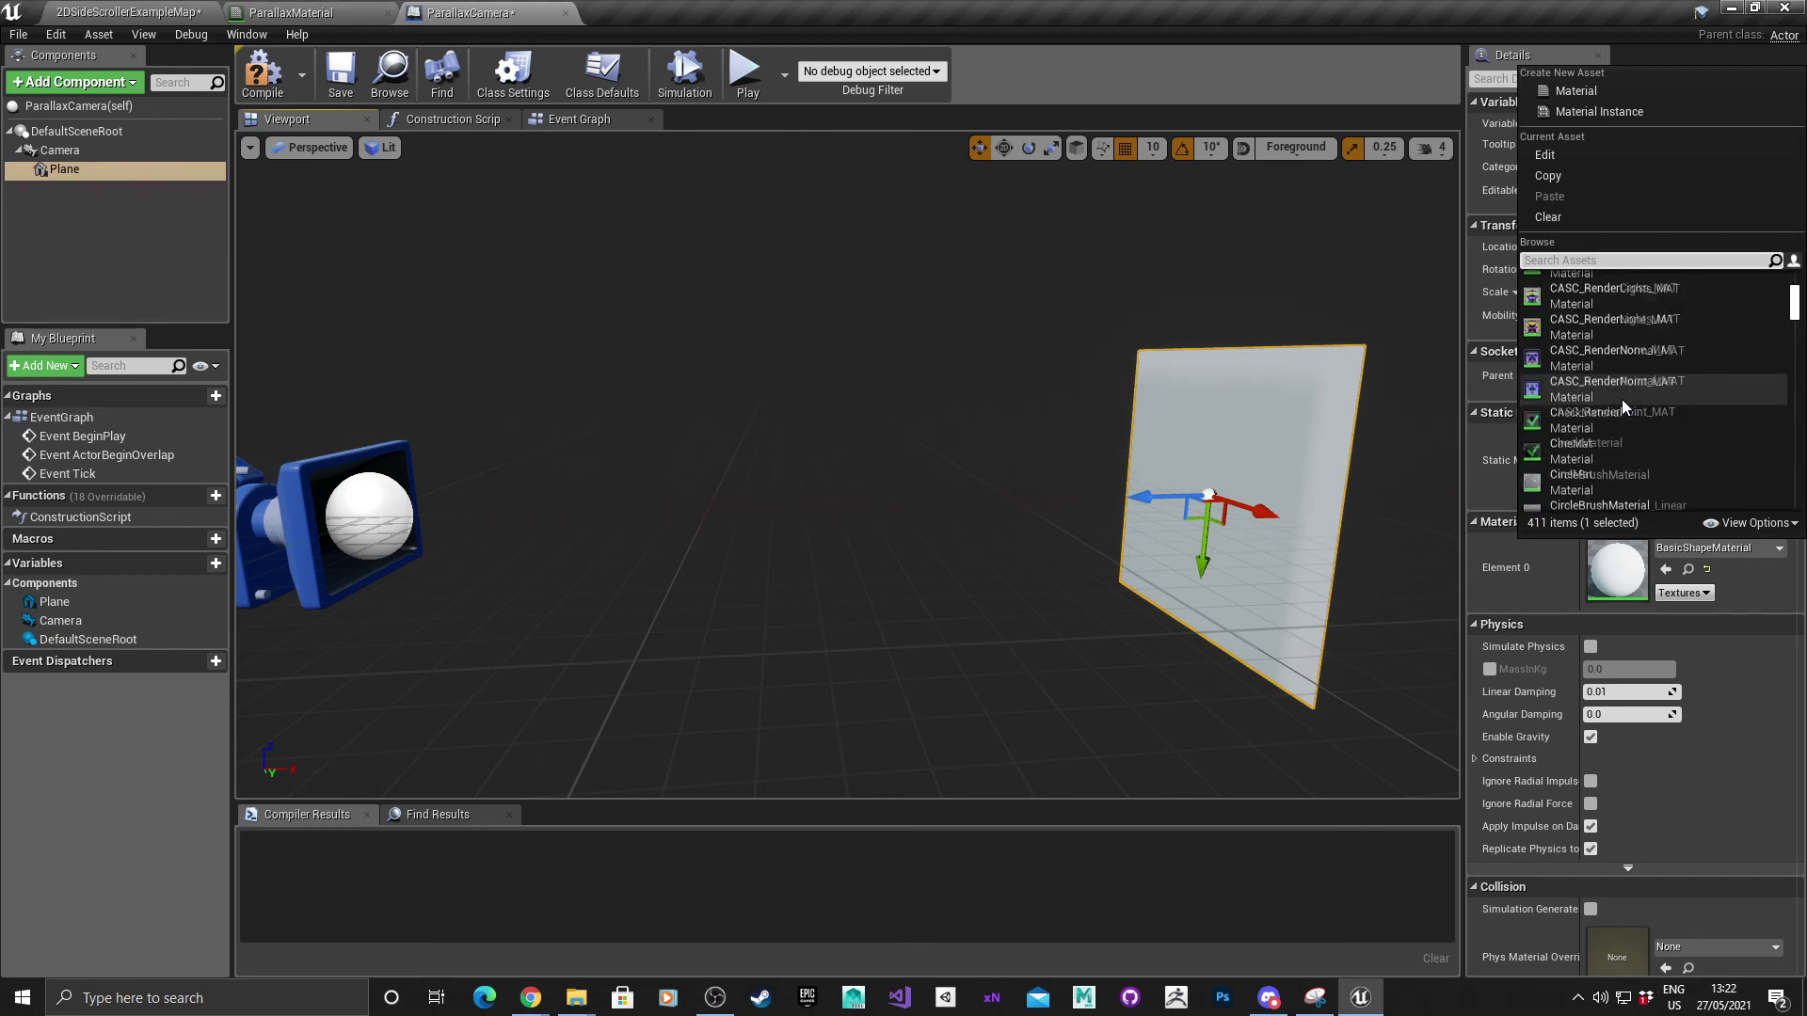
{"action": "type", "text": "par"}
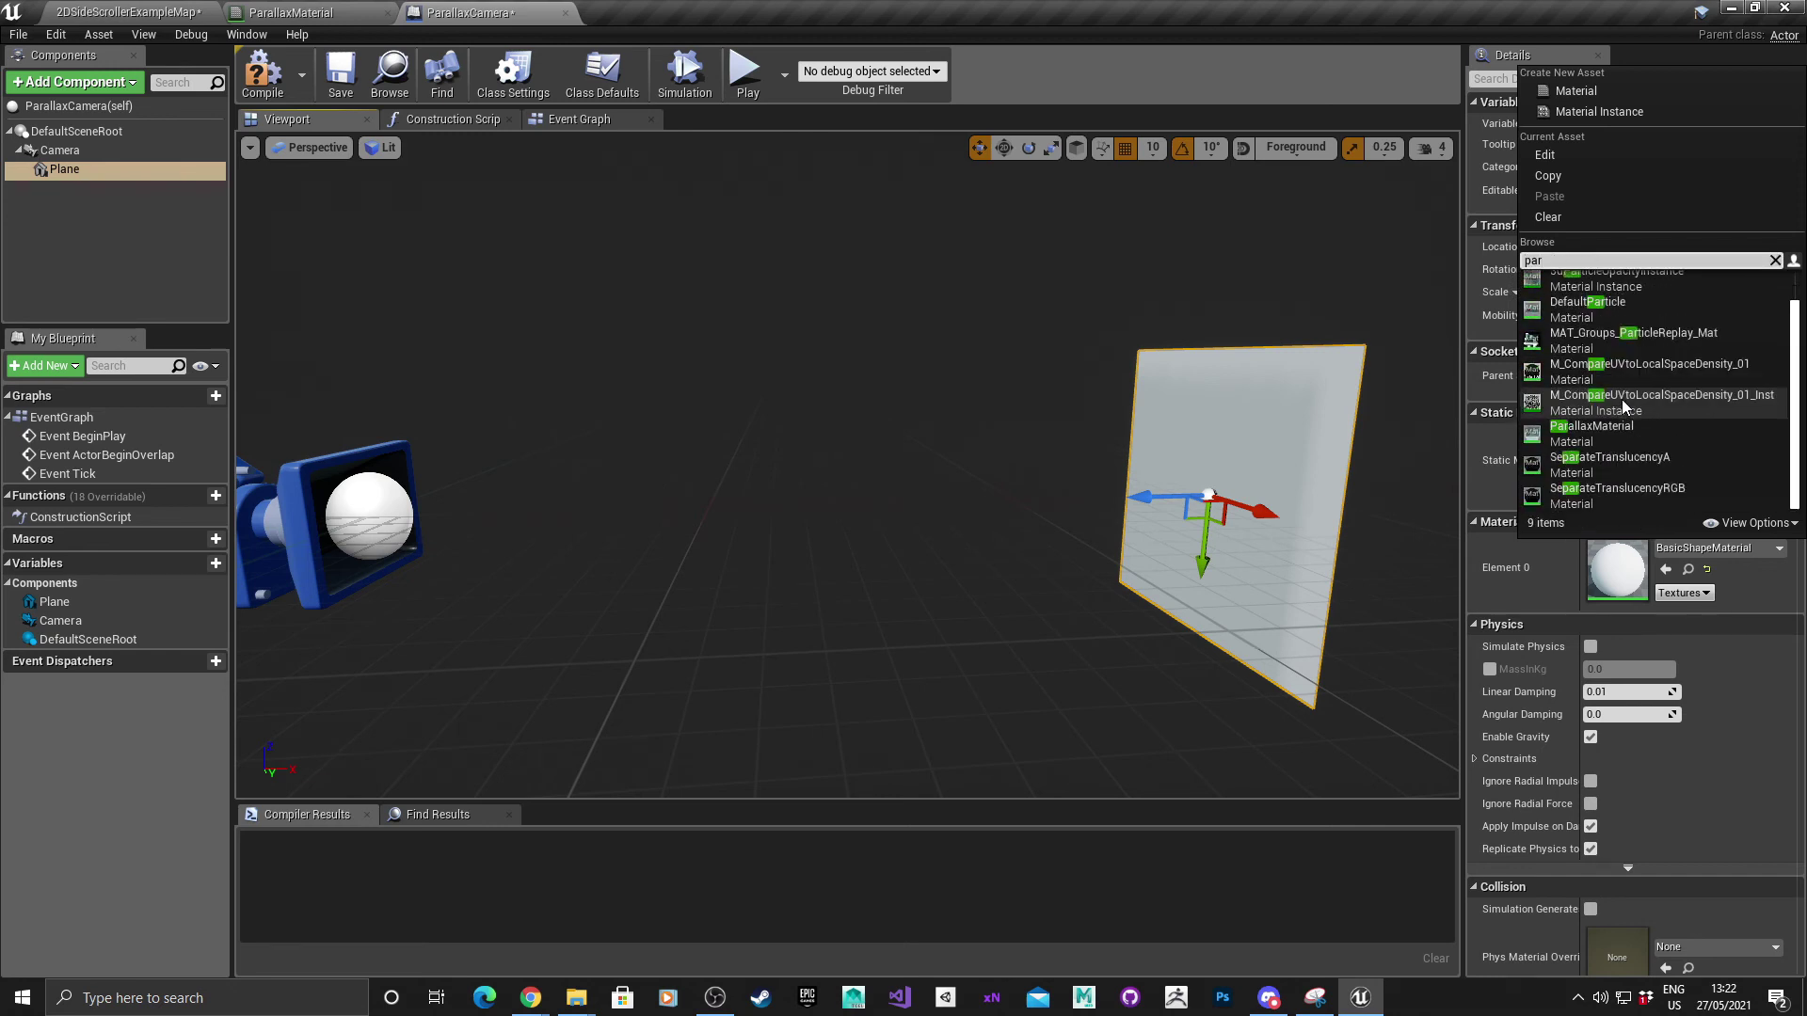
{"action": "left_click", "coordinate": [1611, 433]}
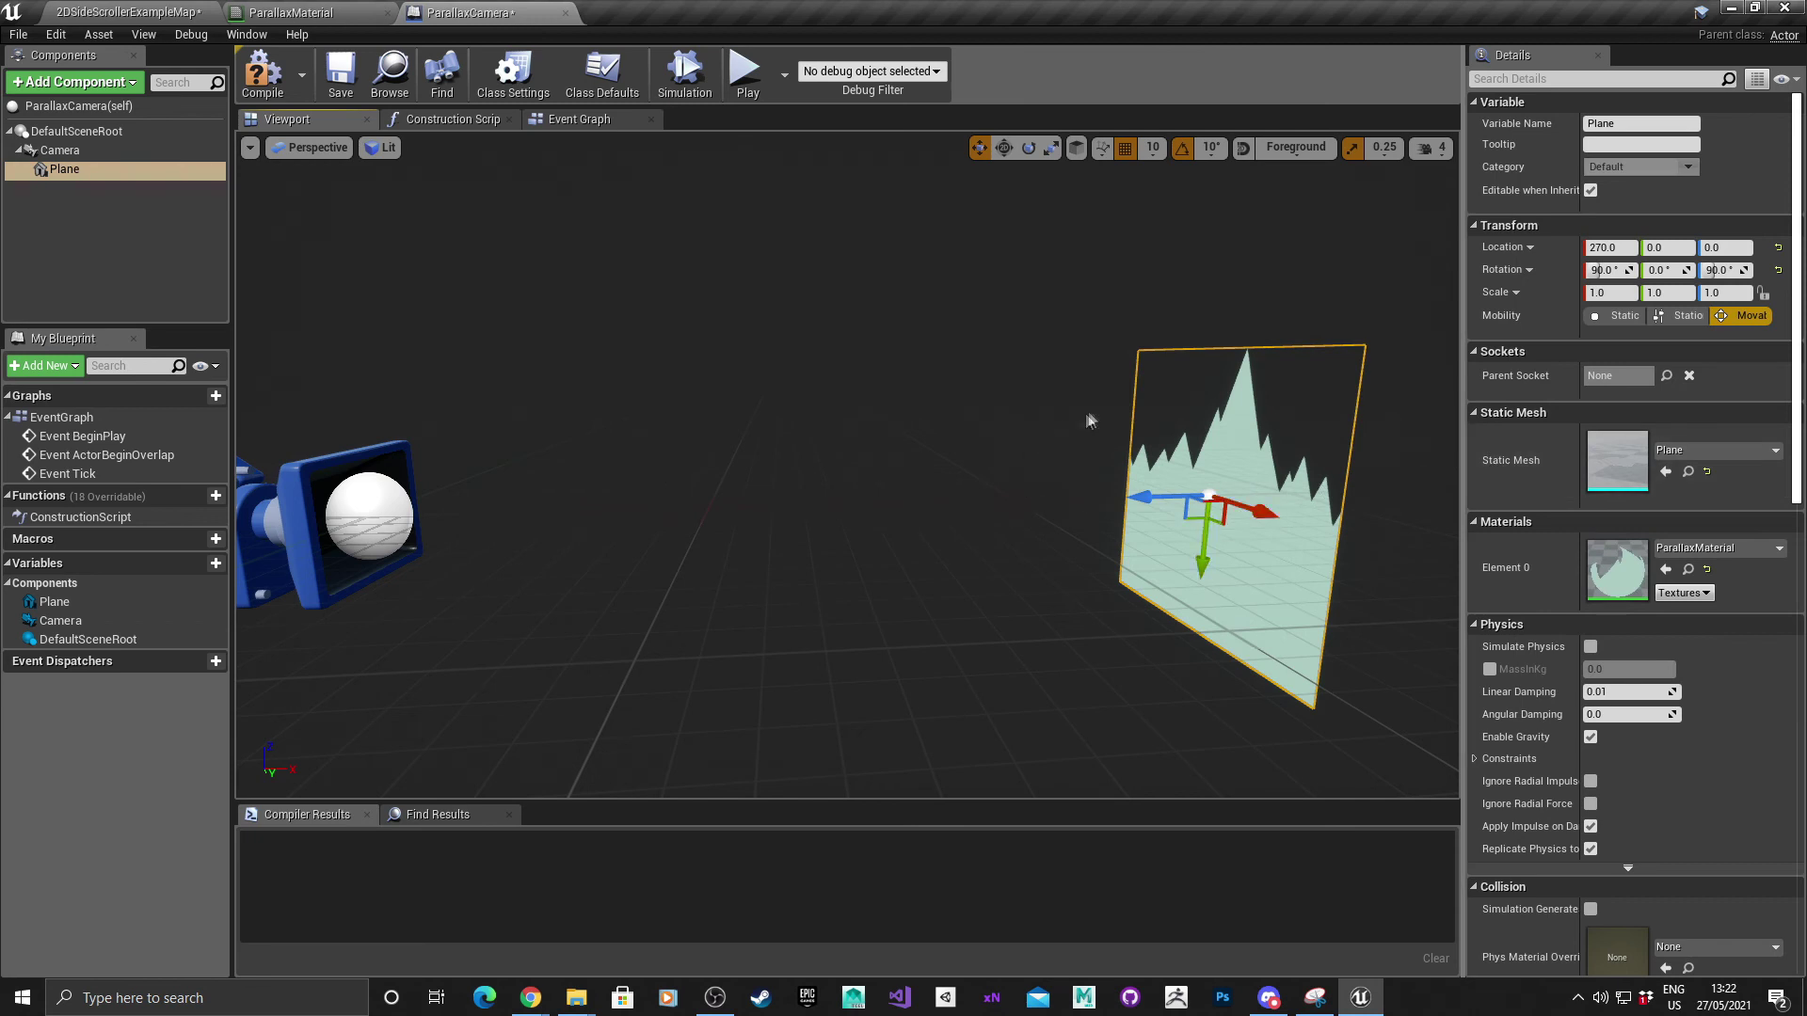
Scale the Plane component to 15 on X and 7.5 on Y, and compile the blueprint
{"action": "right_click_drag", "start_coordinate": [1087, 421], "coordinate": [1159, 432]}
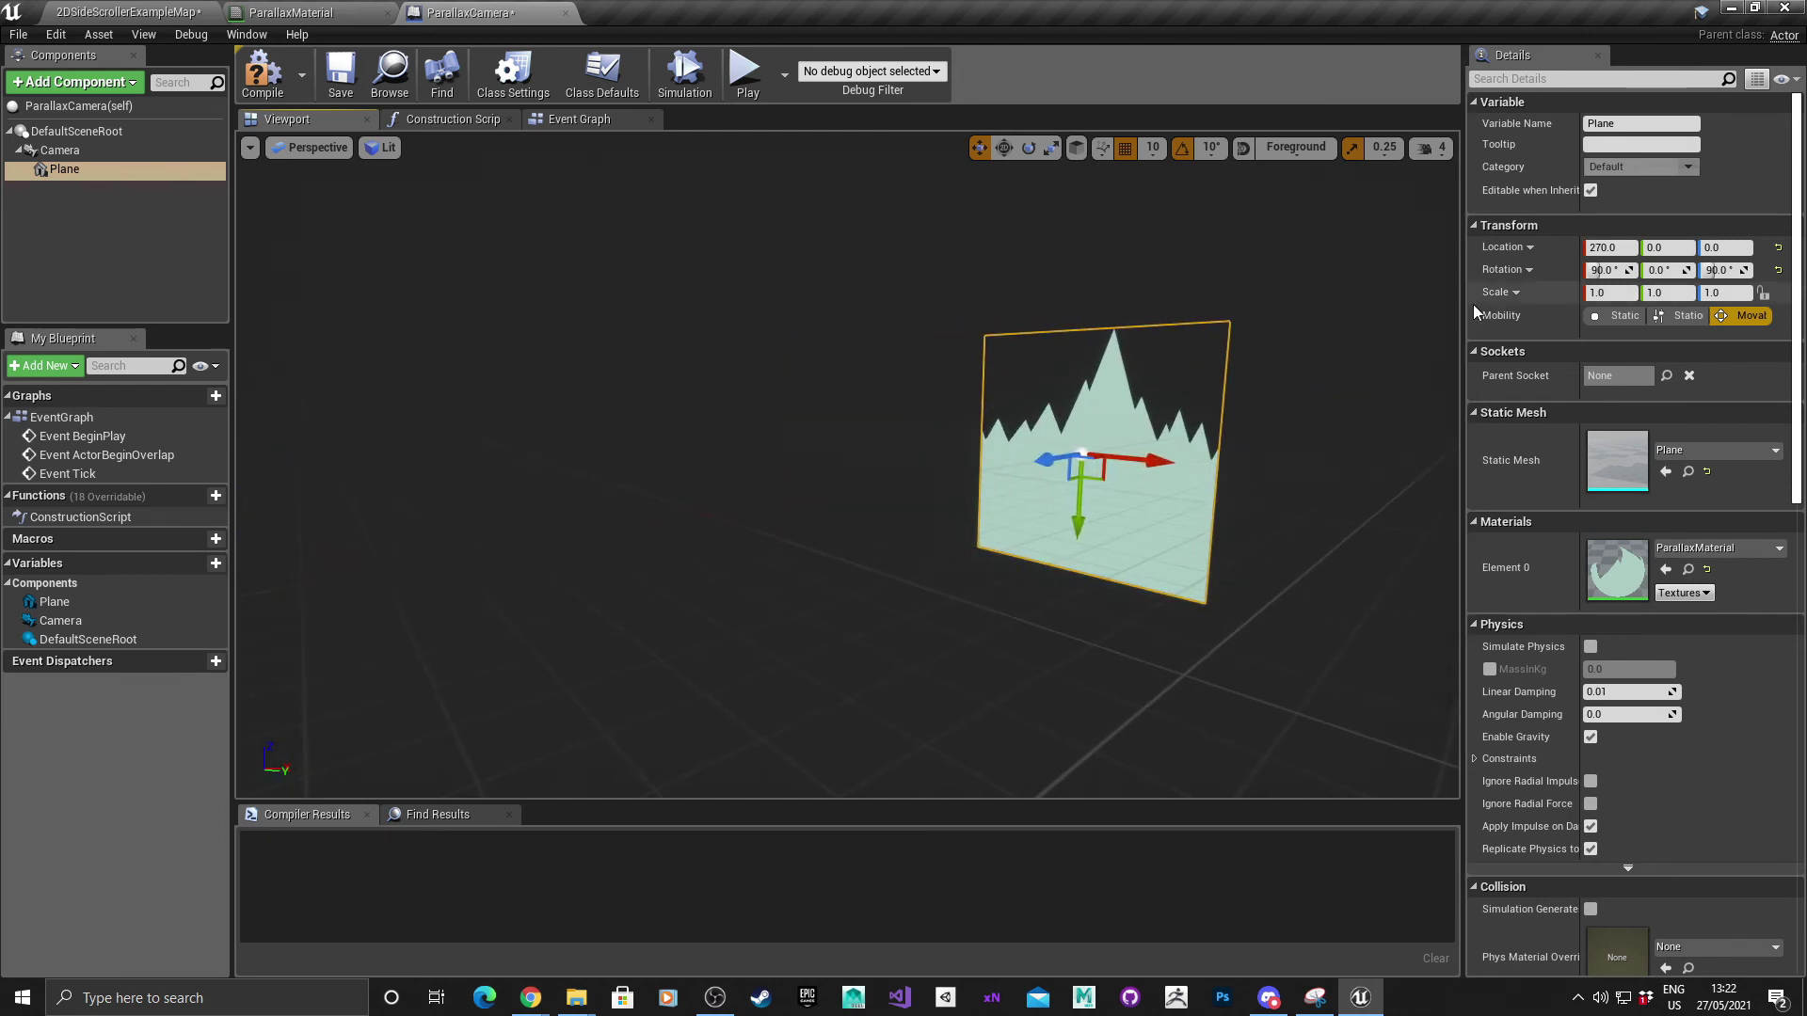
{"action": "left_click", "coordinate": [1624, 295]}
{"action": "key", "text": "Tab"}
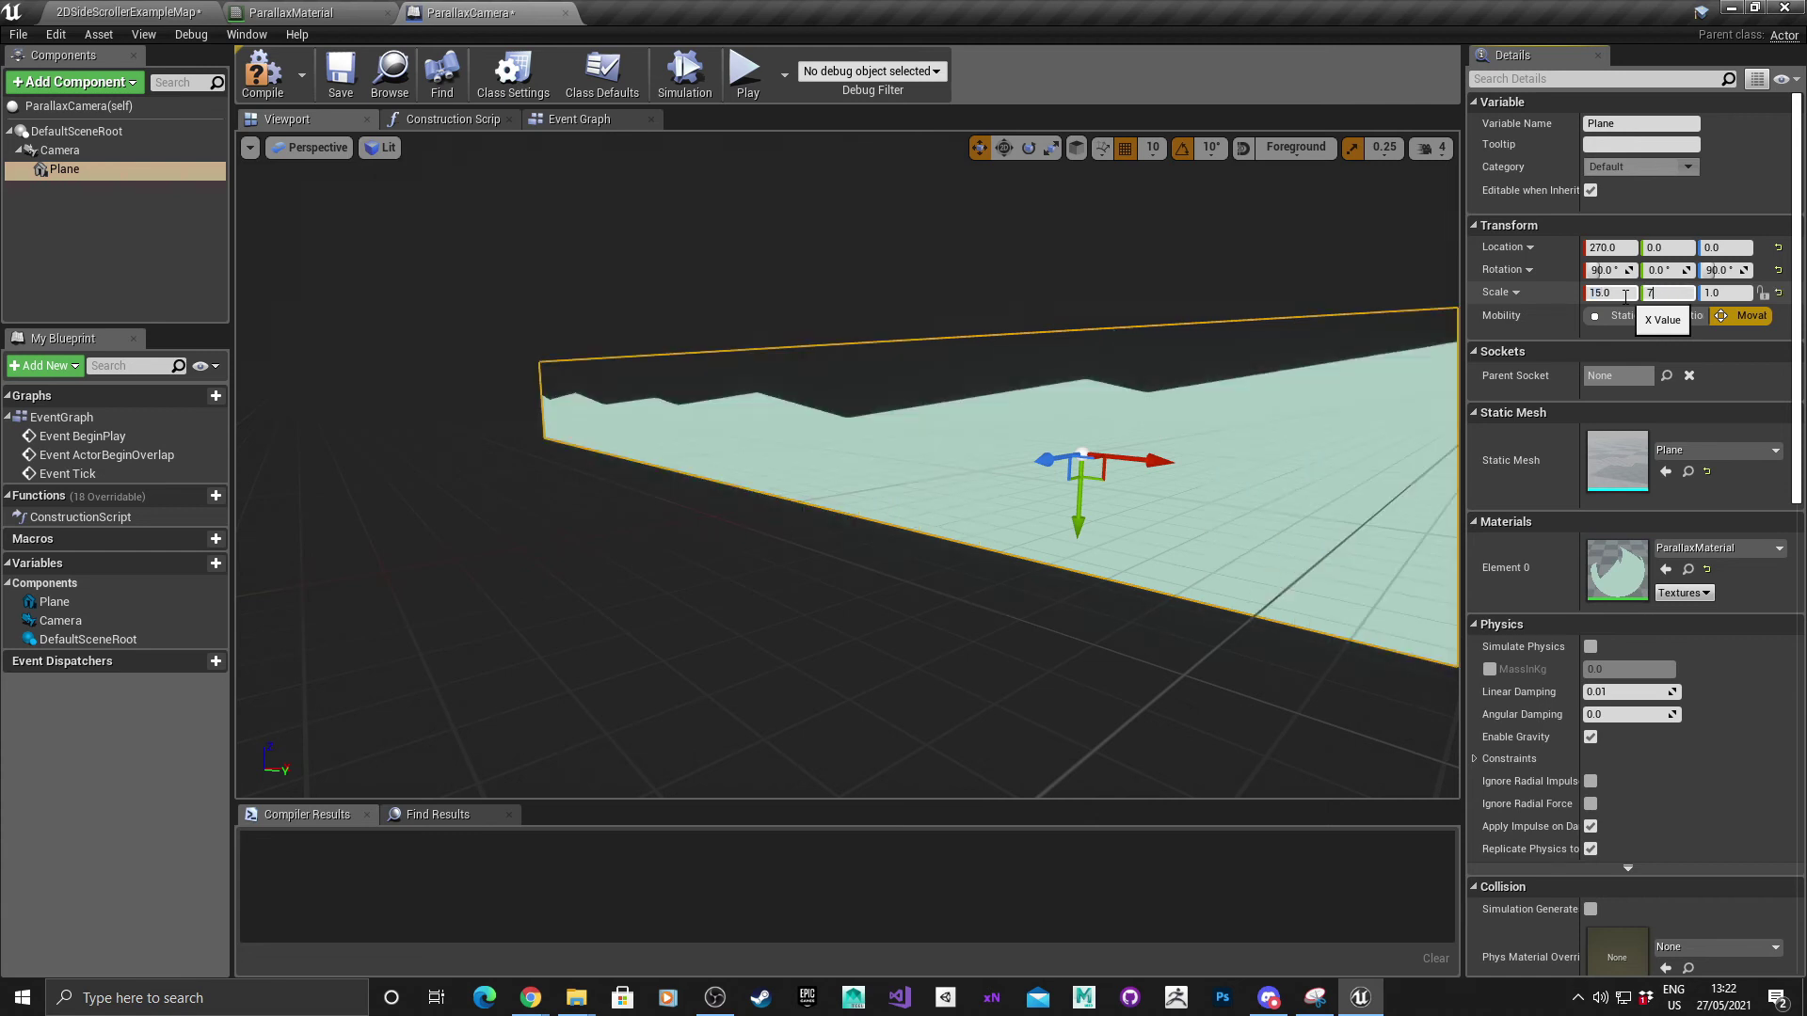
{"action": "key", "text": "Return"}
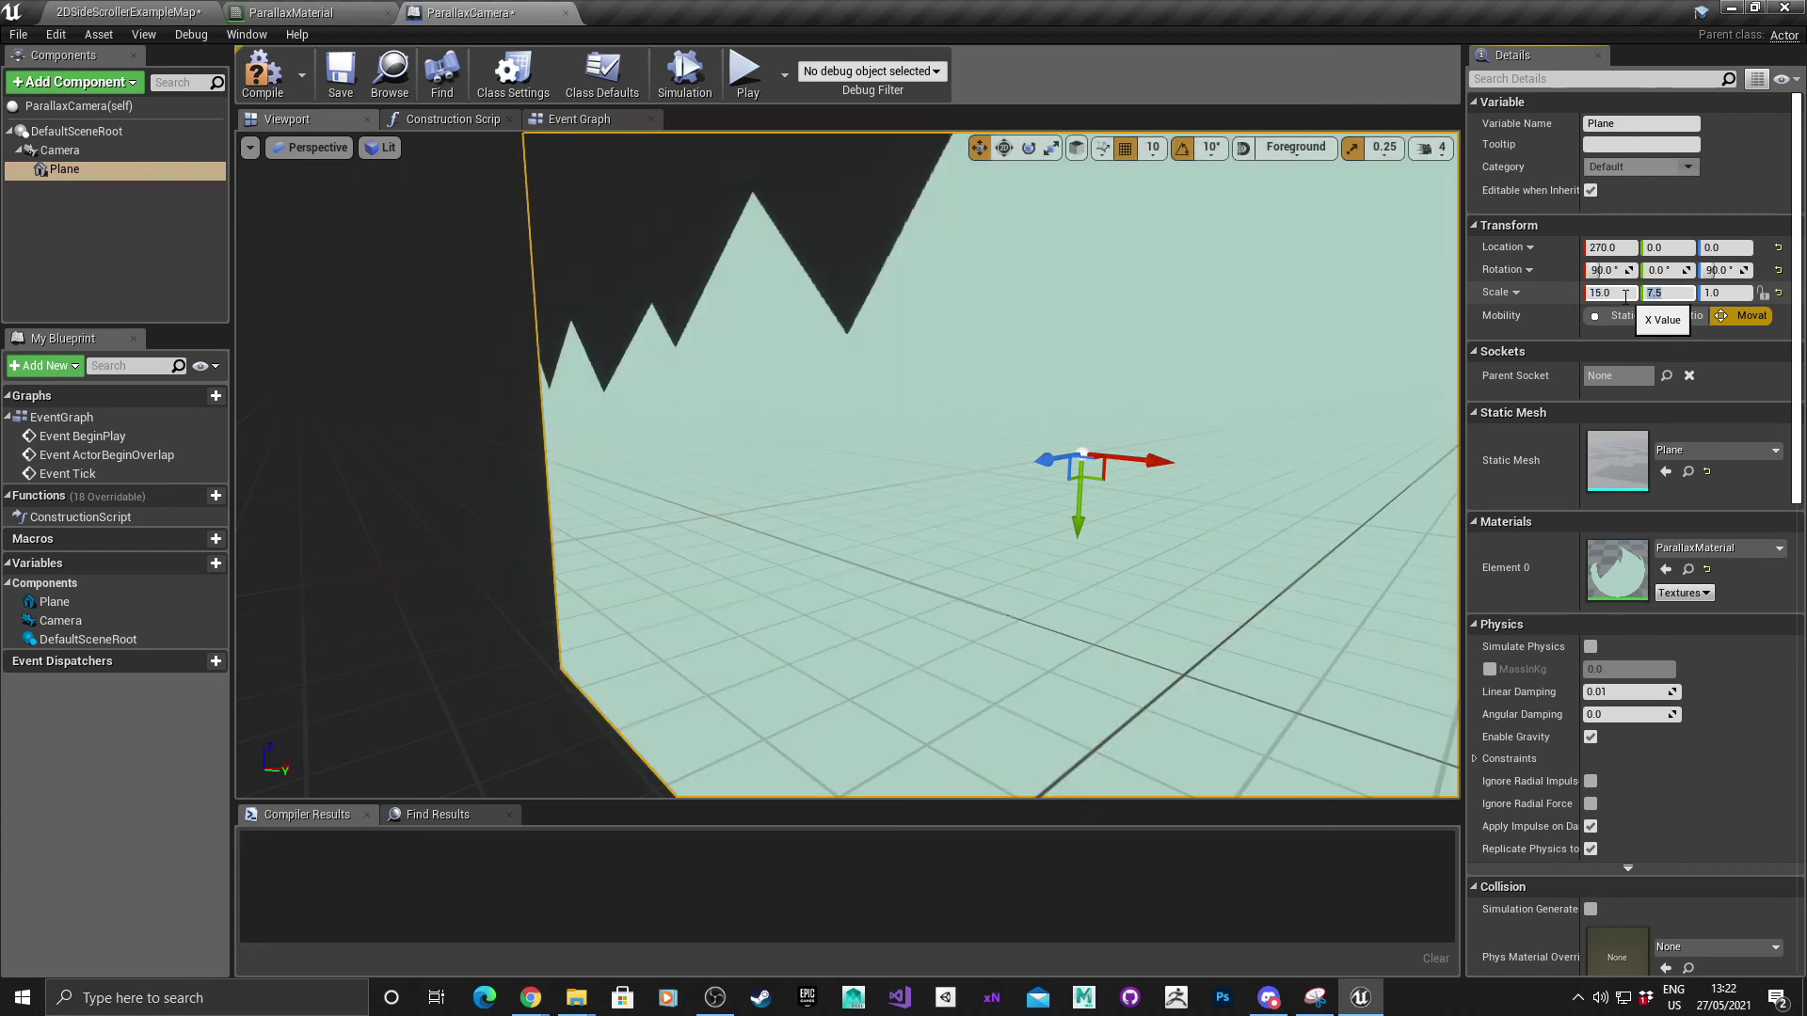
{"action": "scroll", "coordinate": [1142, 294], "scroll_direction": "down", "scroll_amount": 7}
{"action": "scroll", "coordinate": [1091, 334], "scroll_direction": "down", "scroll_amount": 3}
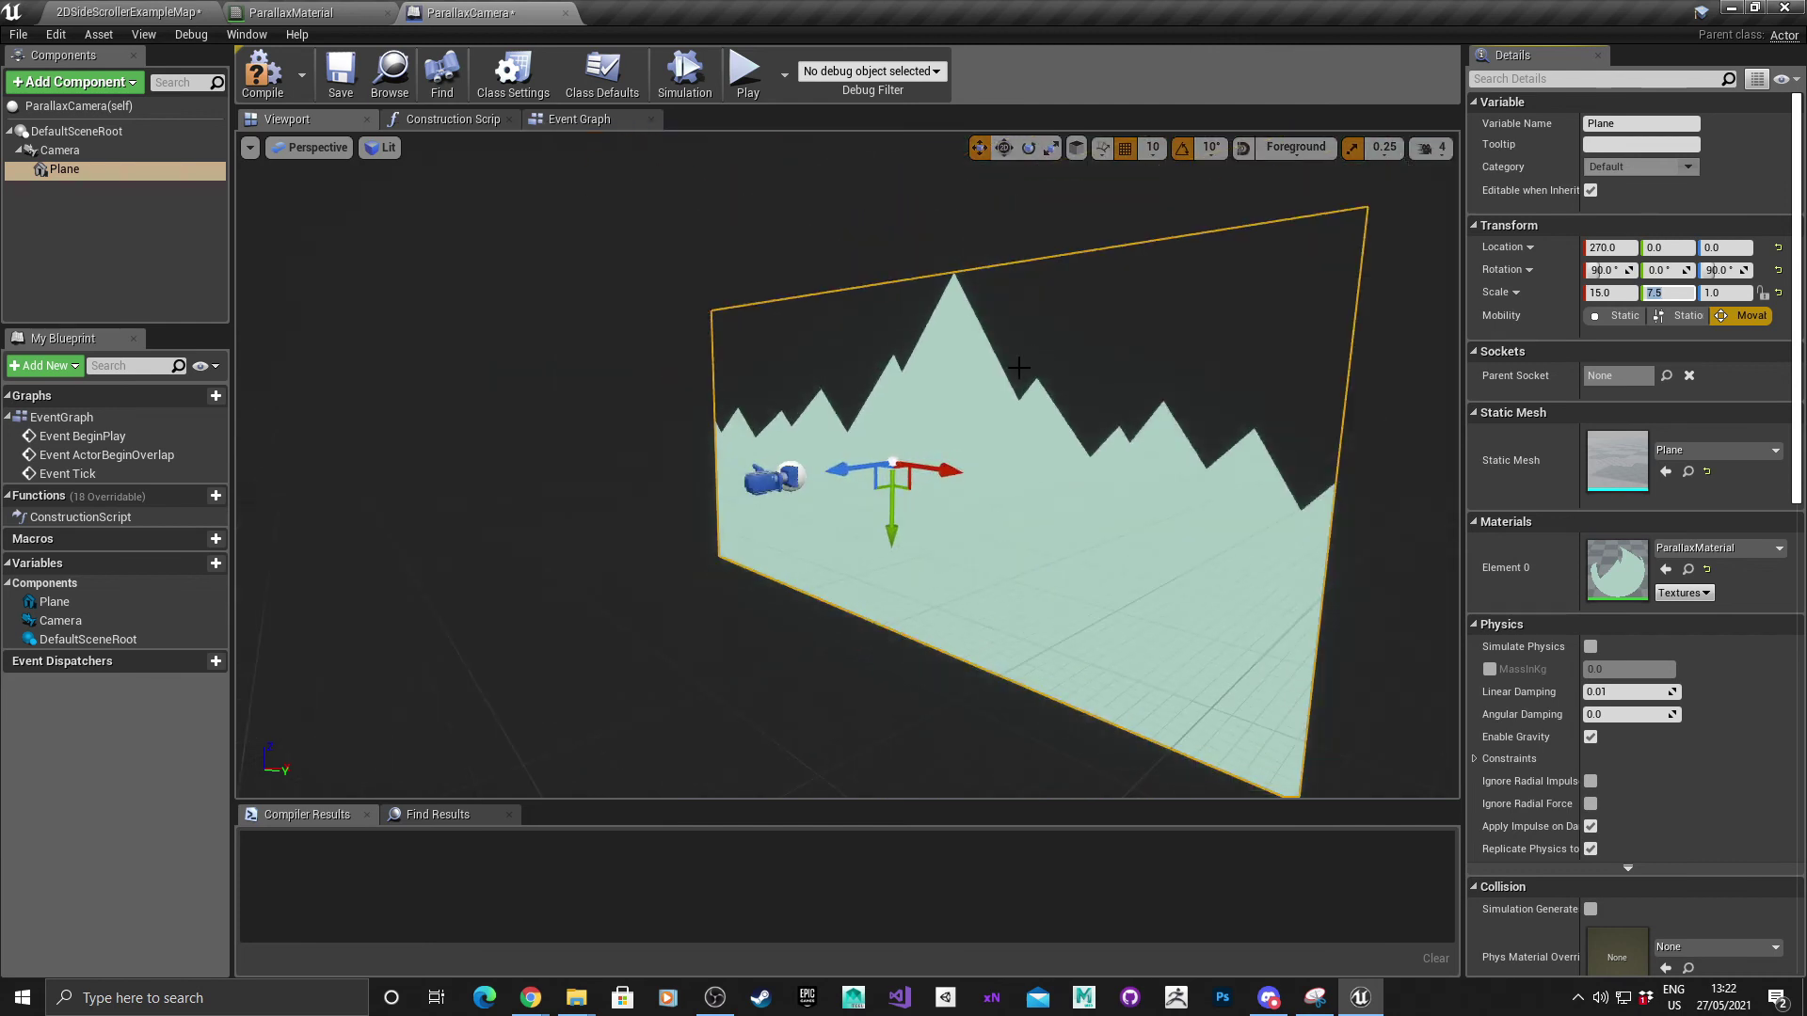
{"action": "right_click_drag", "start_coordinate": [1019, 368], "coordinate": [962, 365]}
{"action": "left_click", "coordinate": [264, 96]}
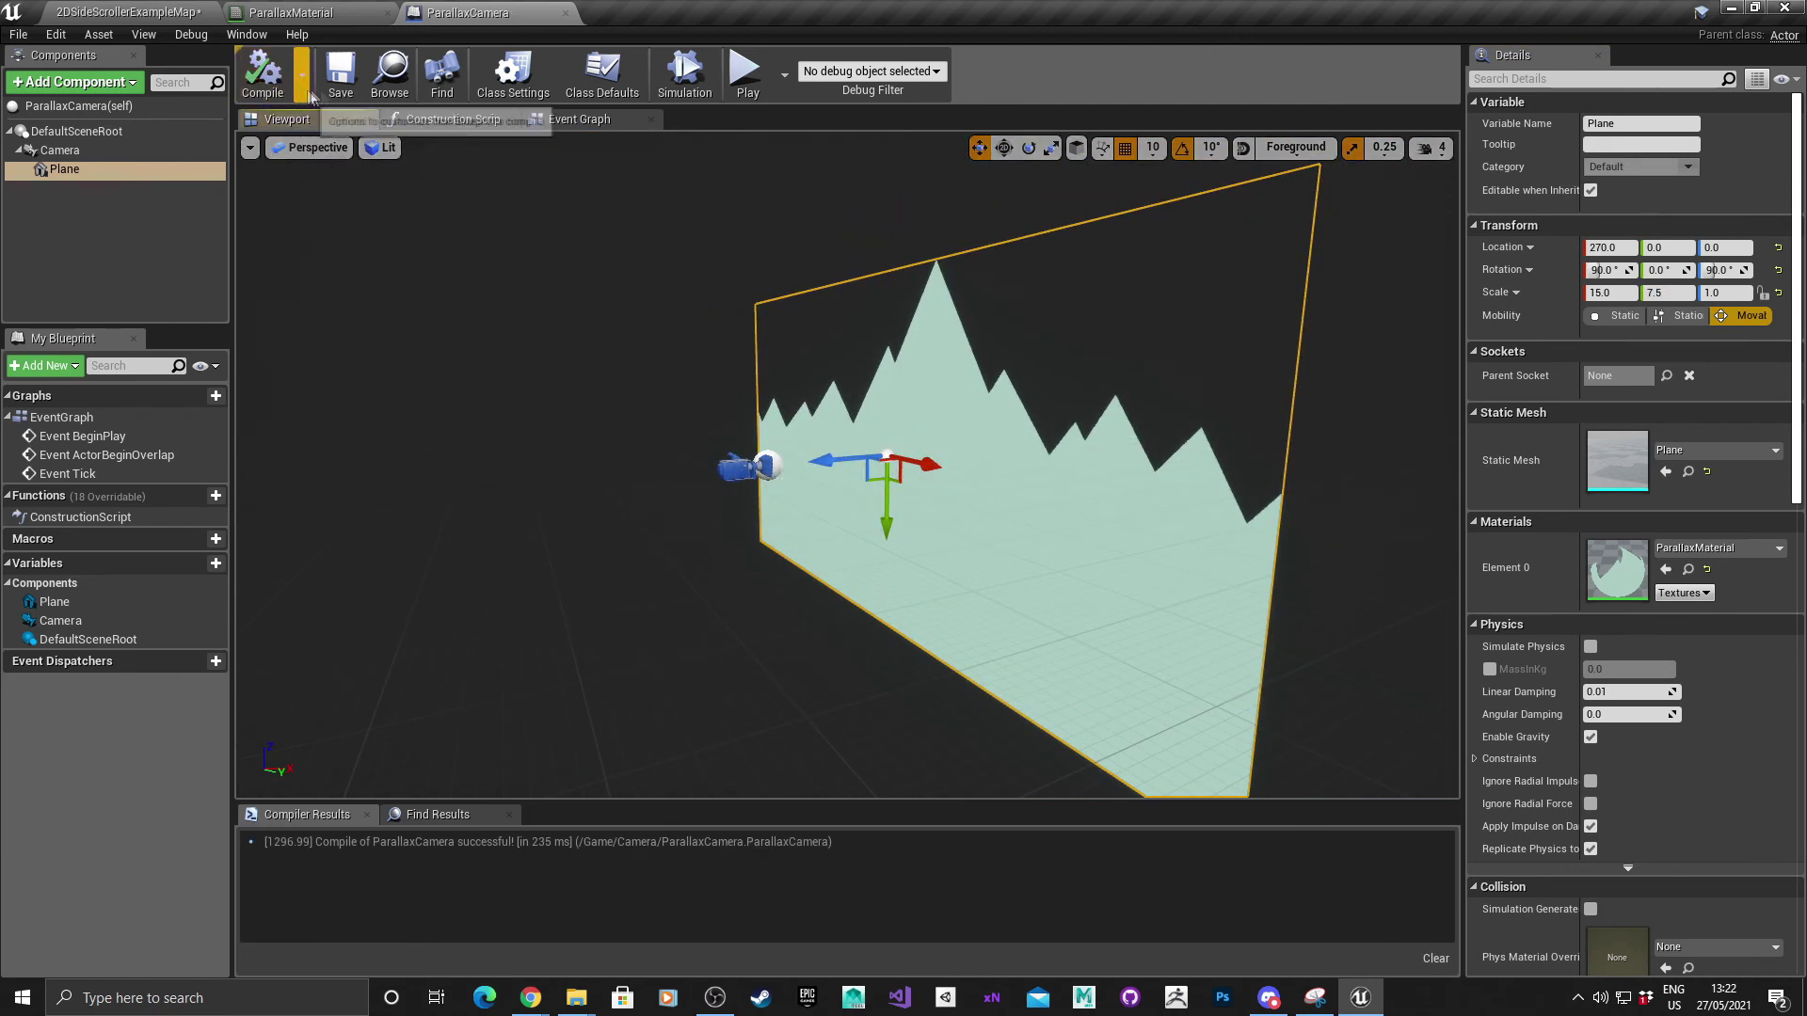
{"action": "right_click_drag", "start_coordinate": [828, 376], "coordinate": [766, 367]}
{"action": "right_click_drag", "start_coordinate": [866, 429], "coordinate": [878, 369]}
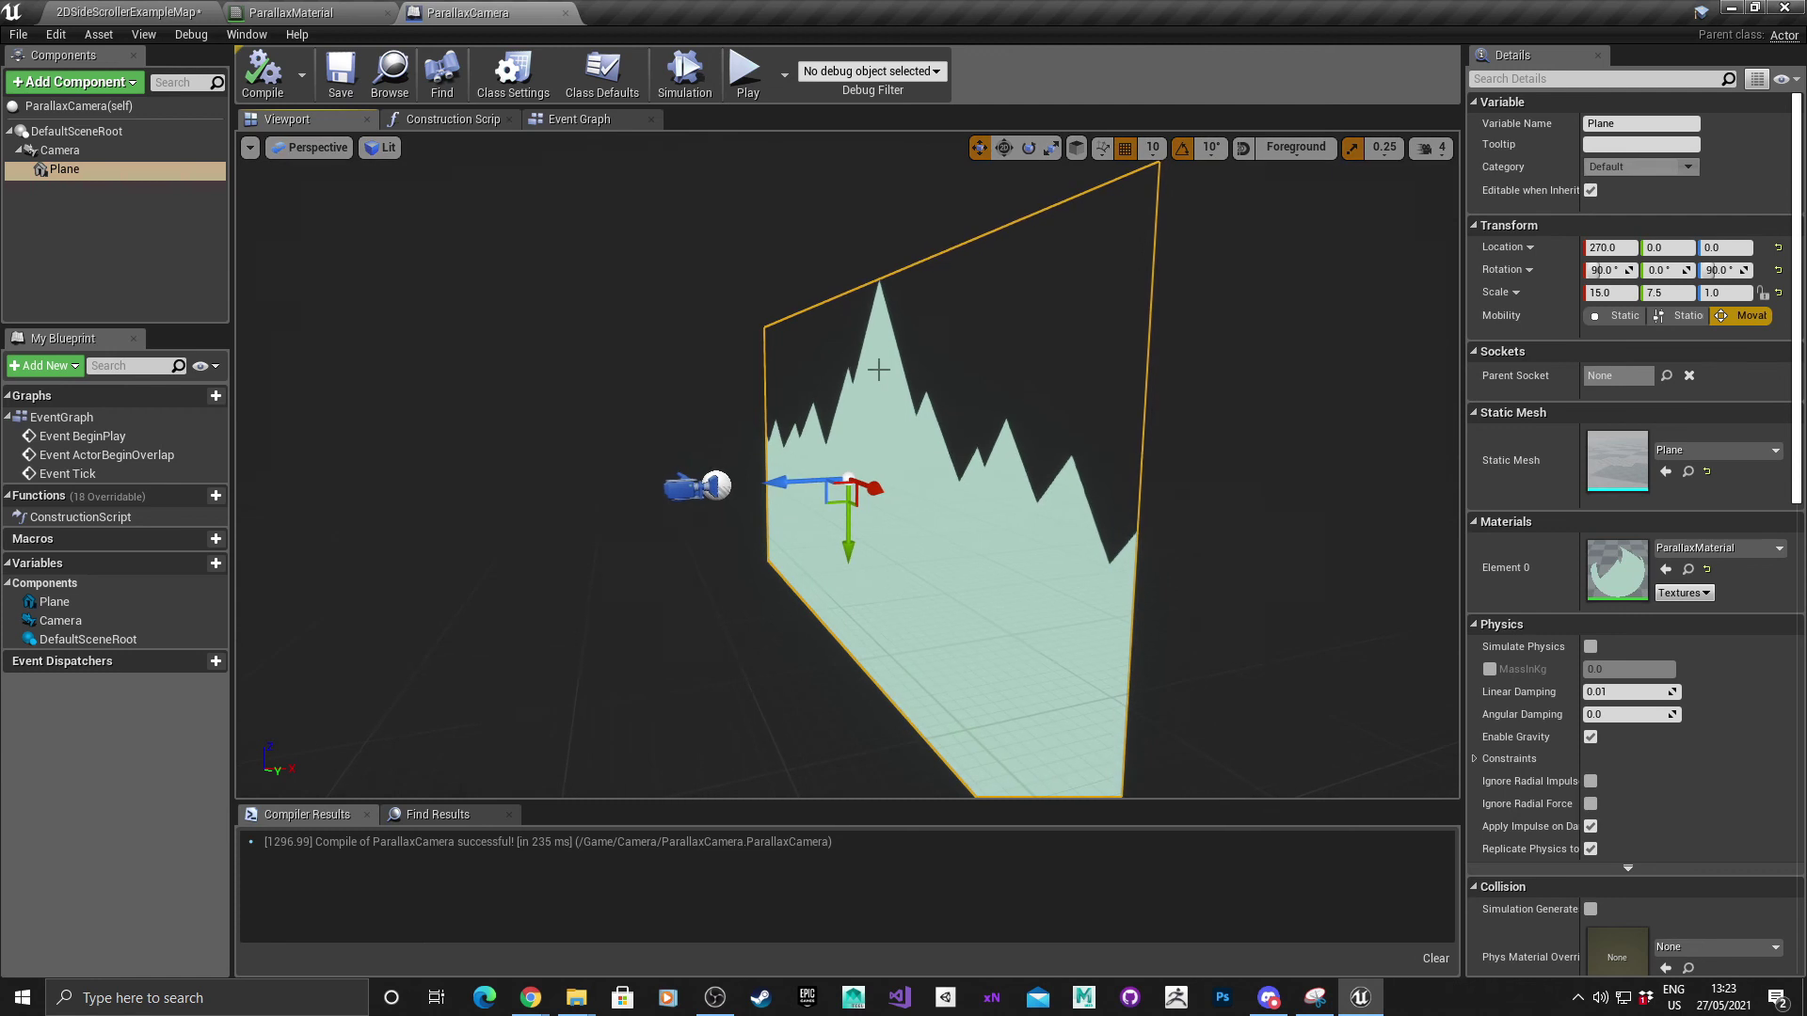
Place a ParallaxCamera actor in the 2DSideScrollerExampleMap level and move it along X to -290
{"action": "left_click", "coordinate": [127, 13]}
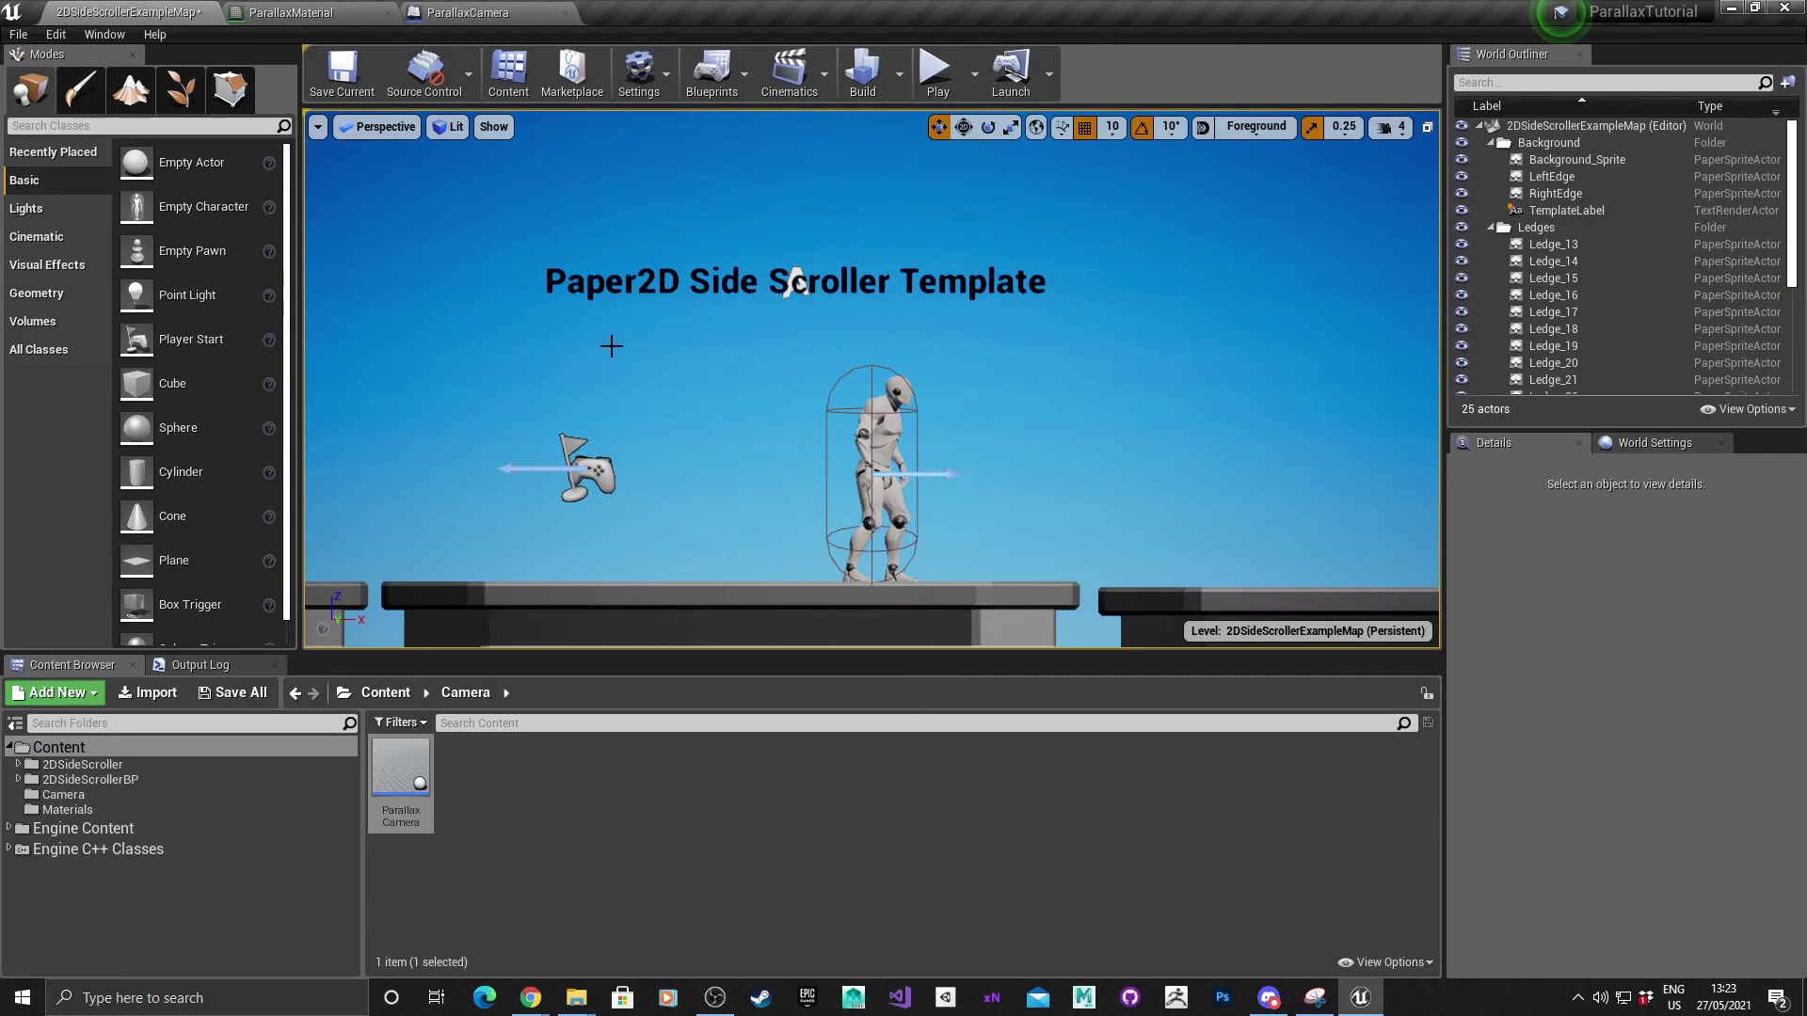
{"action": "right_click_drag", "start_coordinate": [795, 282], "coordinate": [1152, 273]}
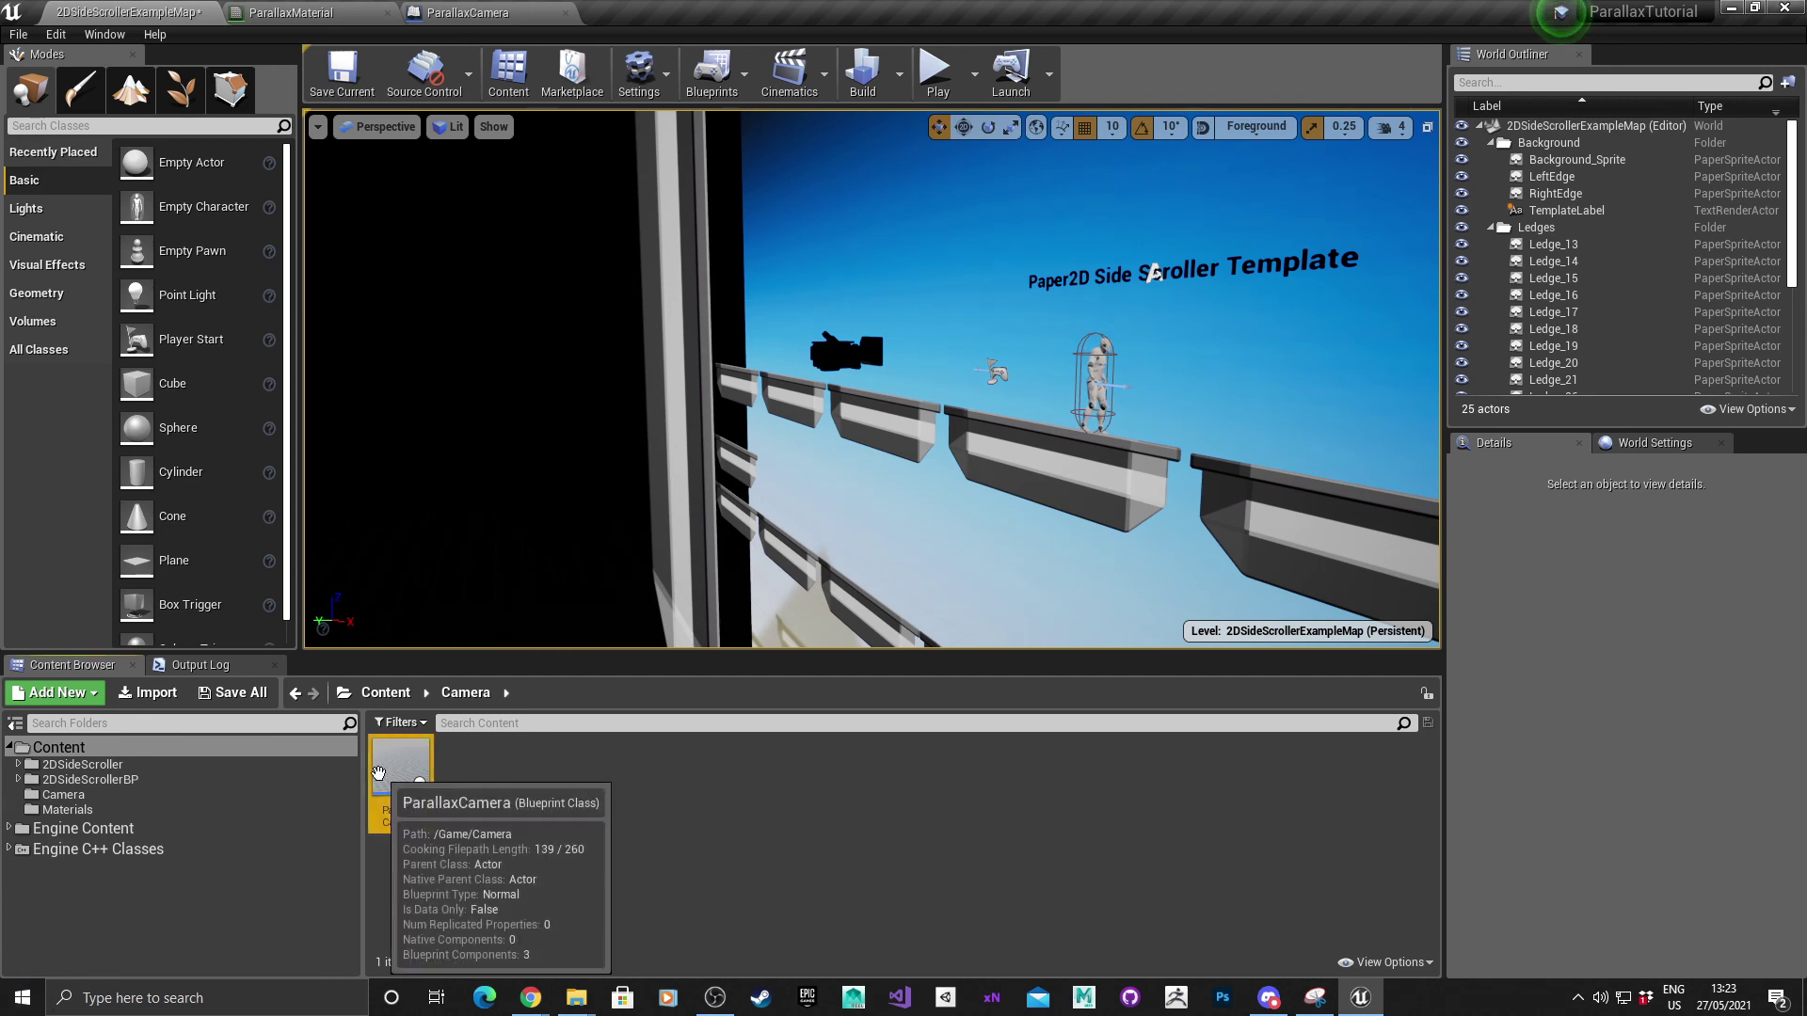
{"action": "left_click_drag", "start_coordinate": [786, 381], "coordinate": [788, 382]}
{"action": "right_click_drag", "start_coordinate": [871, 290], "coordinate": [913, 290]}
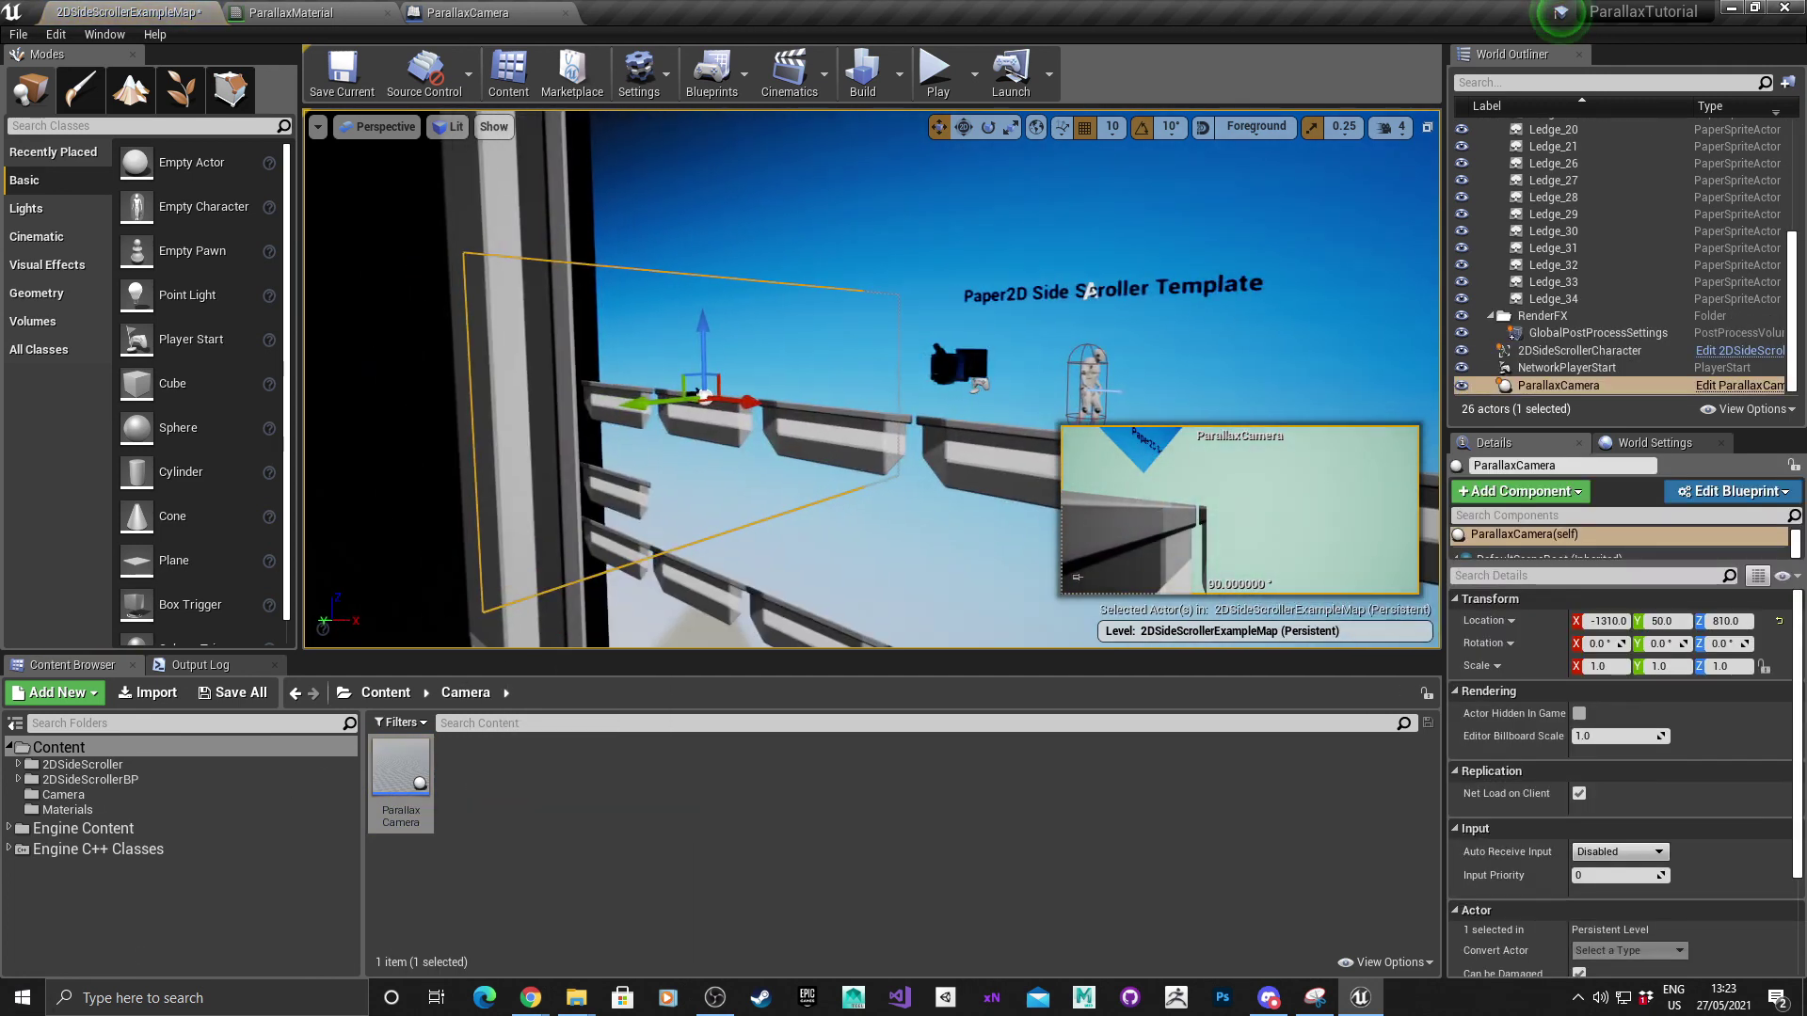
{"action": "left_click_drag", "start_coordinate": [749, 401], "coordinate": [1027, 433]}
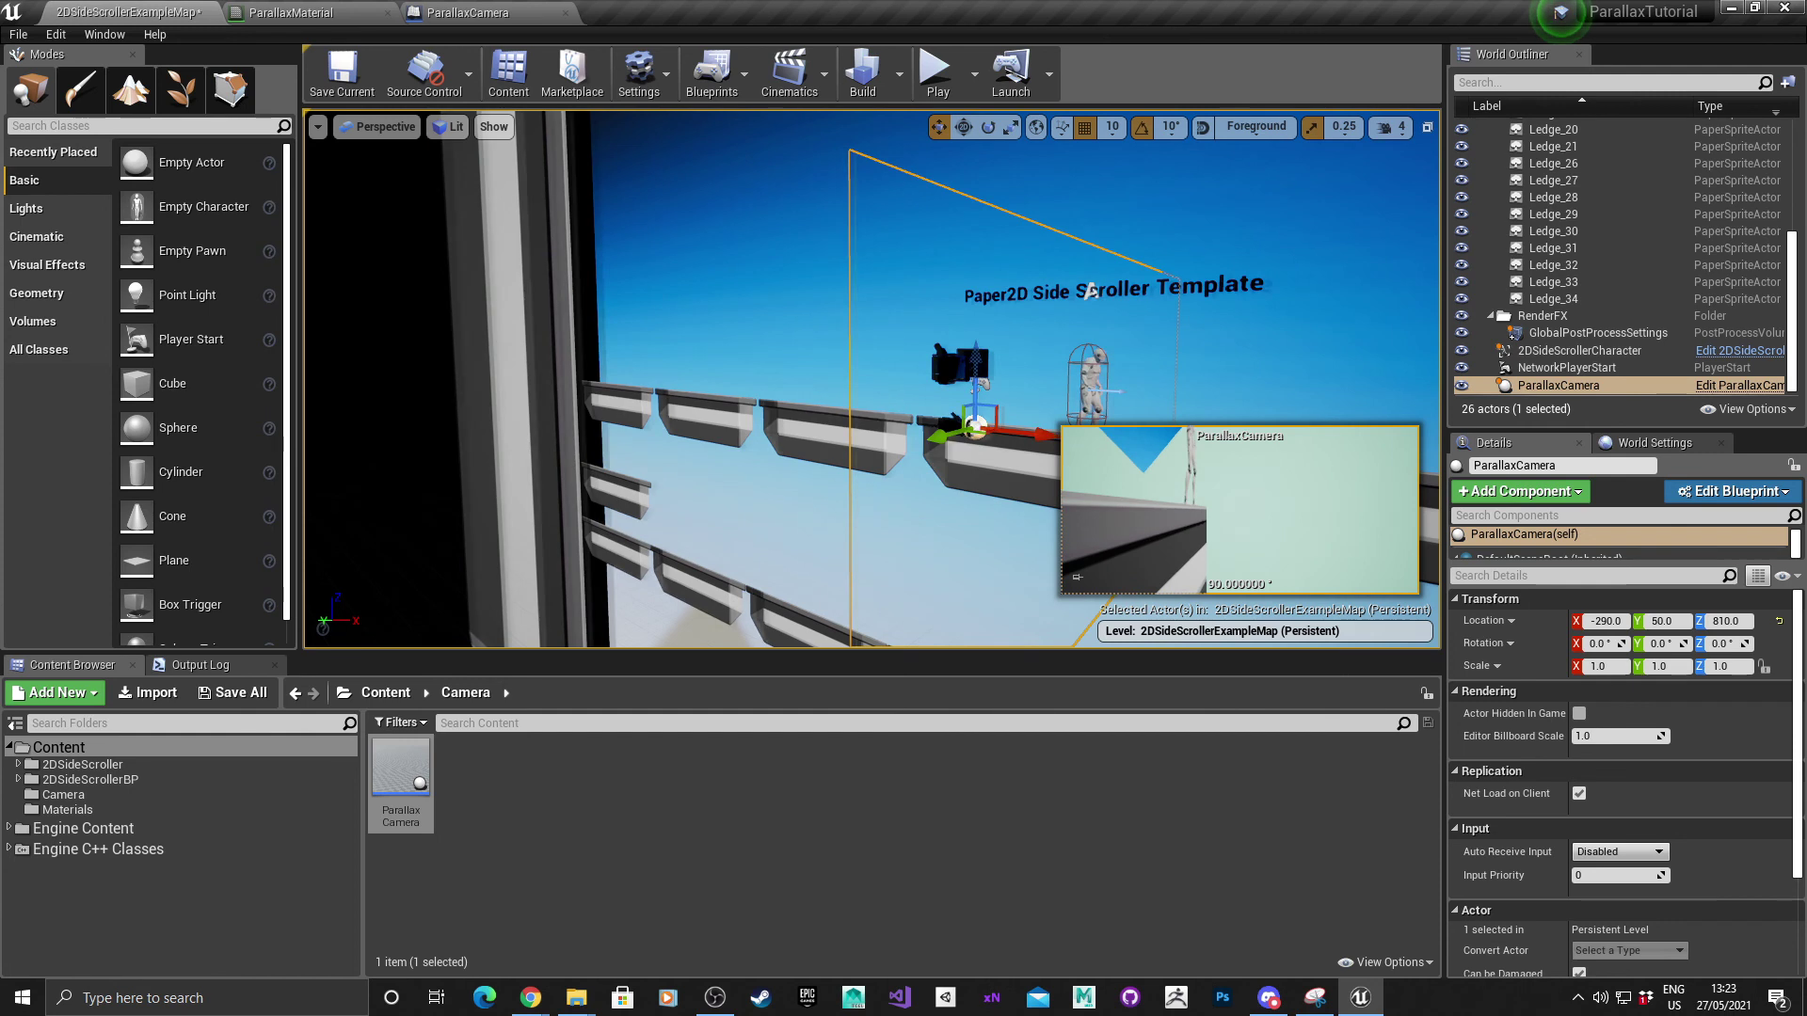
Rotate the ParallaxCamera actor to -90° on Z so it faces the ledges, and move it along Y to 90
{"action": "right_click_drag", "start_coordinate": [1021, 428], "coordinate": [893, 457]}
{"action": "left_click_drag", "start_coordinate": [1013, 345], "coordinate": [885, 374]}
{"action": "key", "text": "e"}
{"action": "key", "text": "w"}
{"action": "key", "text": "d"}
{"action": "right_click_drag", "start_coordinate": [656, 386], "coordinate": [655, 386]}
{"action": "key", "text": "s"}
{"action": "left_click_drag", "start_coordinate": [600, 366], "coordinate": [791, 343]}
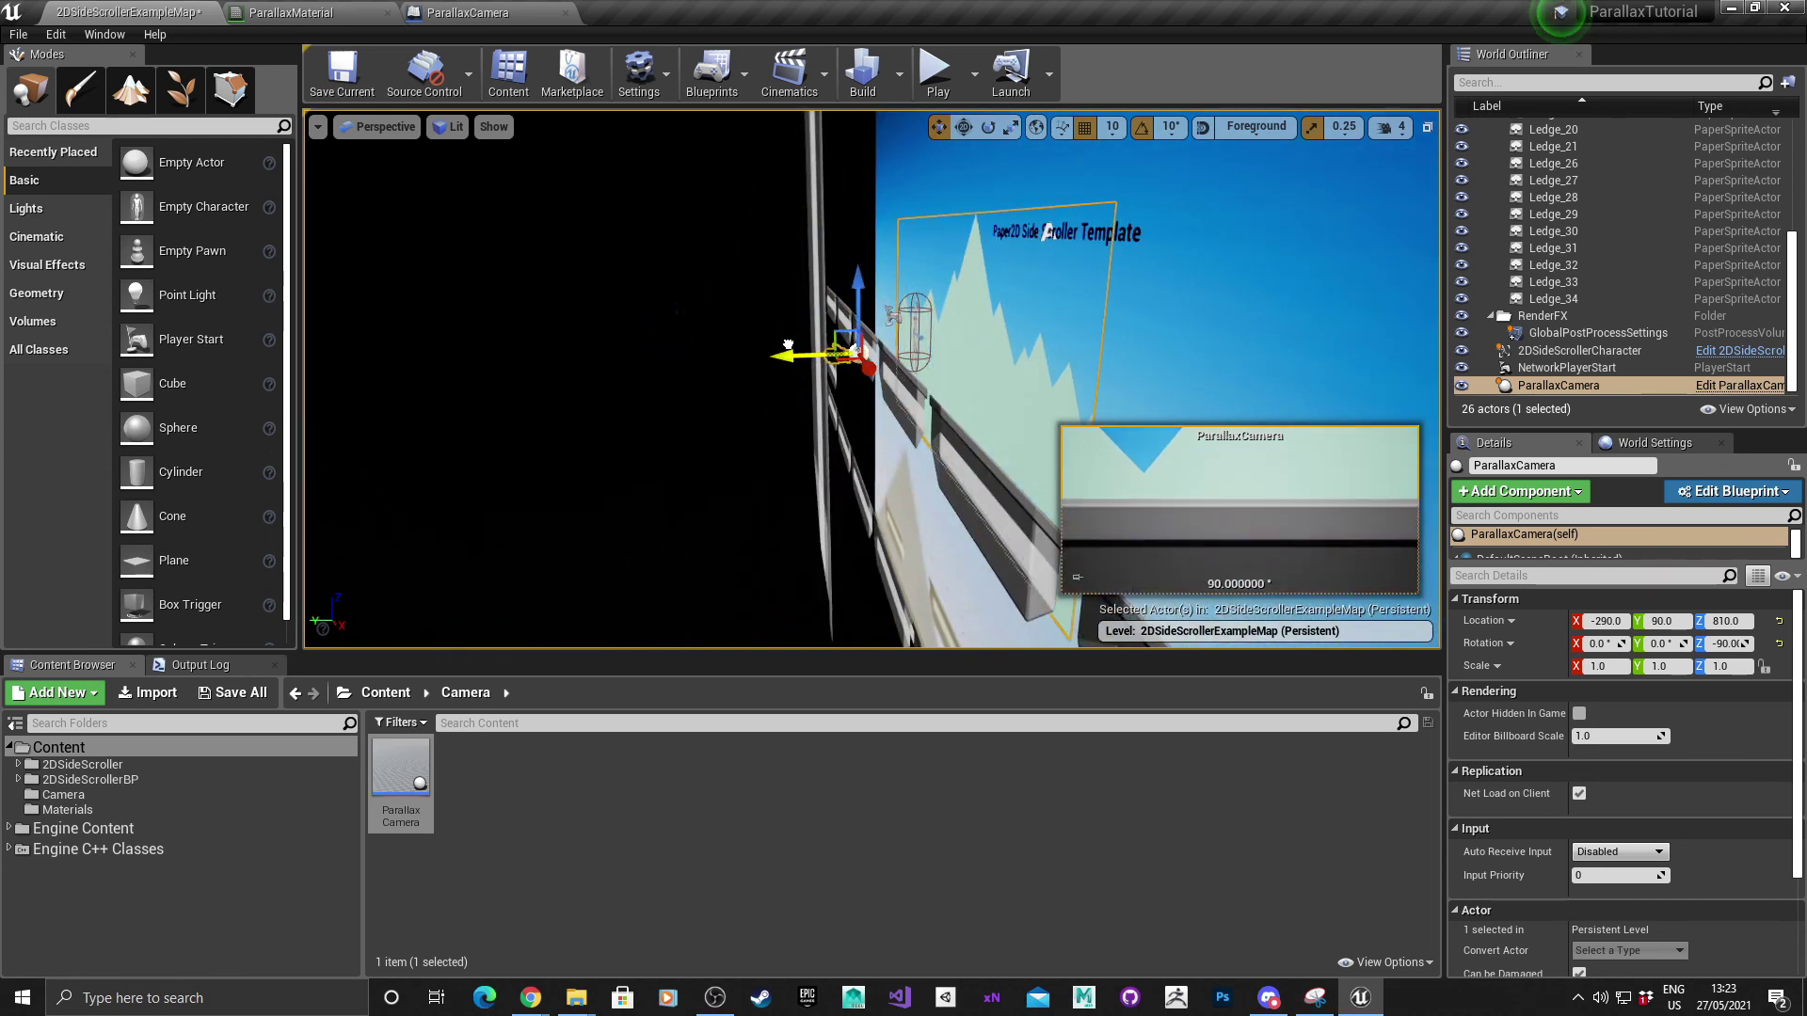
{"action": "key", "text": "a"}
{"action": "right_click_drag", "start_coordinate": [631, 361], "coordinate": [621, 356]}
{"action": "key", "text": "w"}
{"action": "key", "text": "w"}
{"action": "key", "text": "s"}
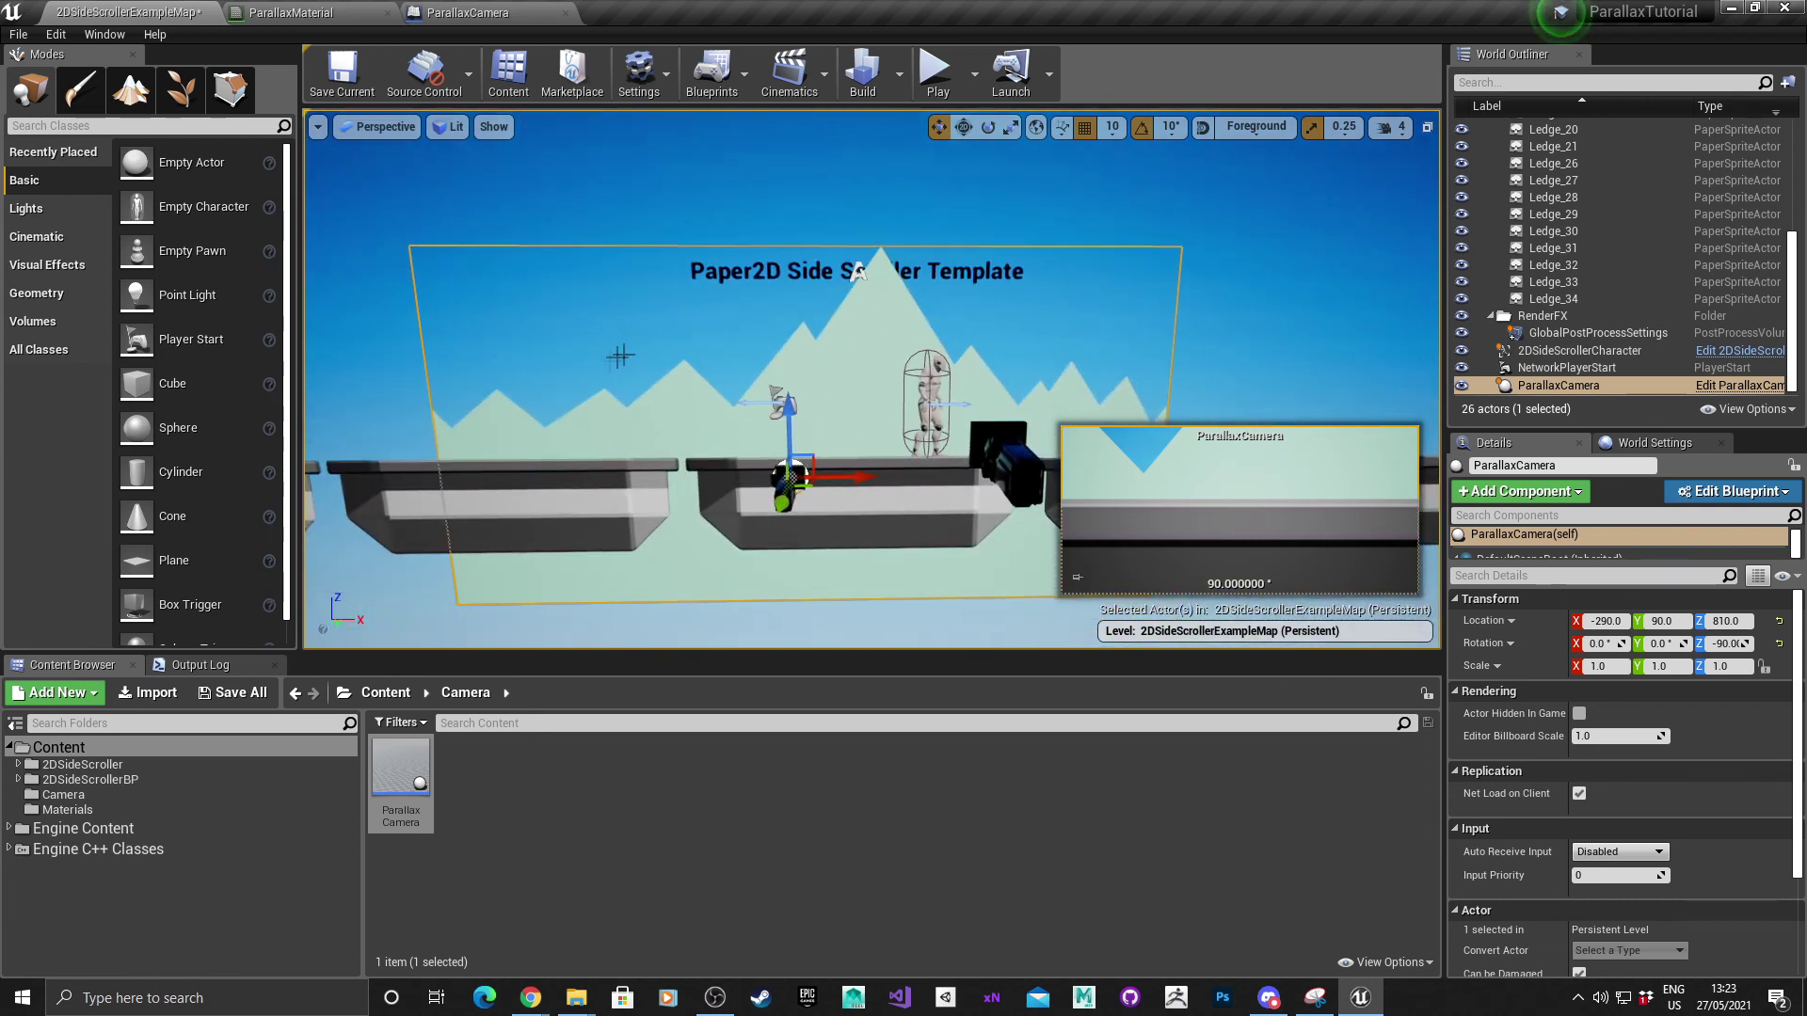
{"action": "right_click_drag", "start_coordinate": [793, 411], "coordinate": [788, 401]}
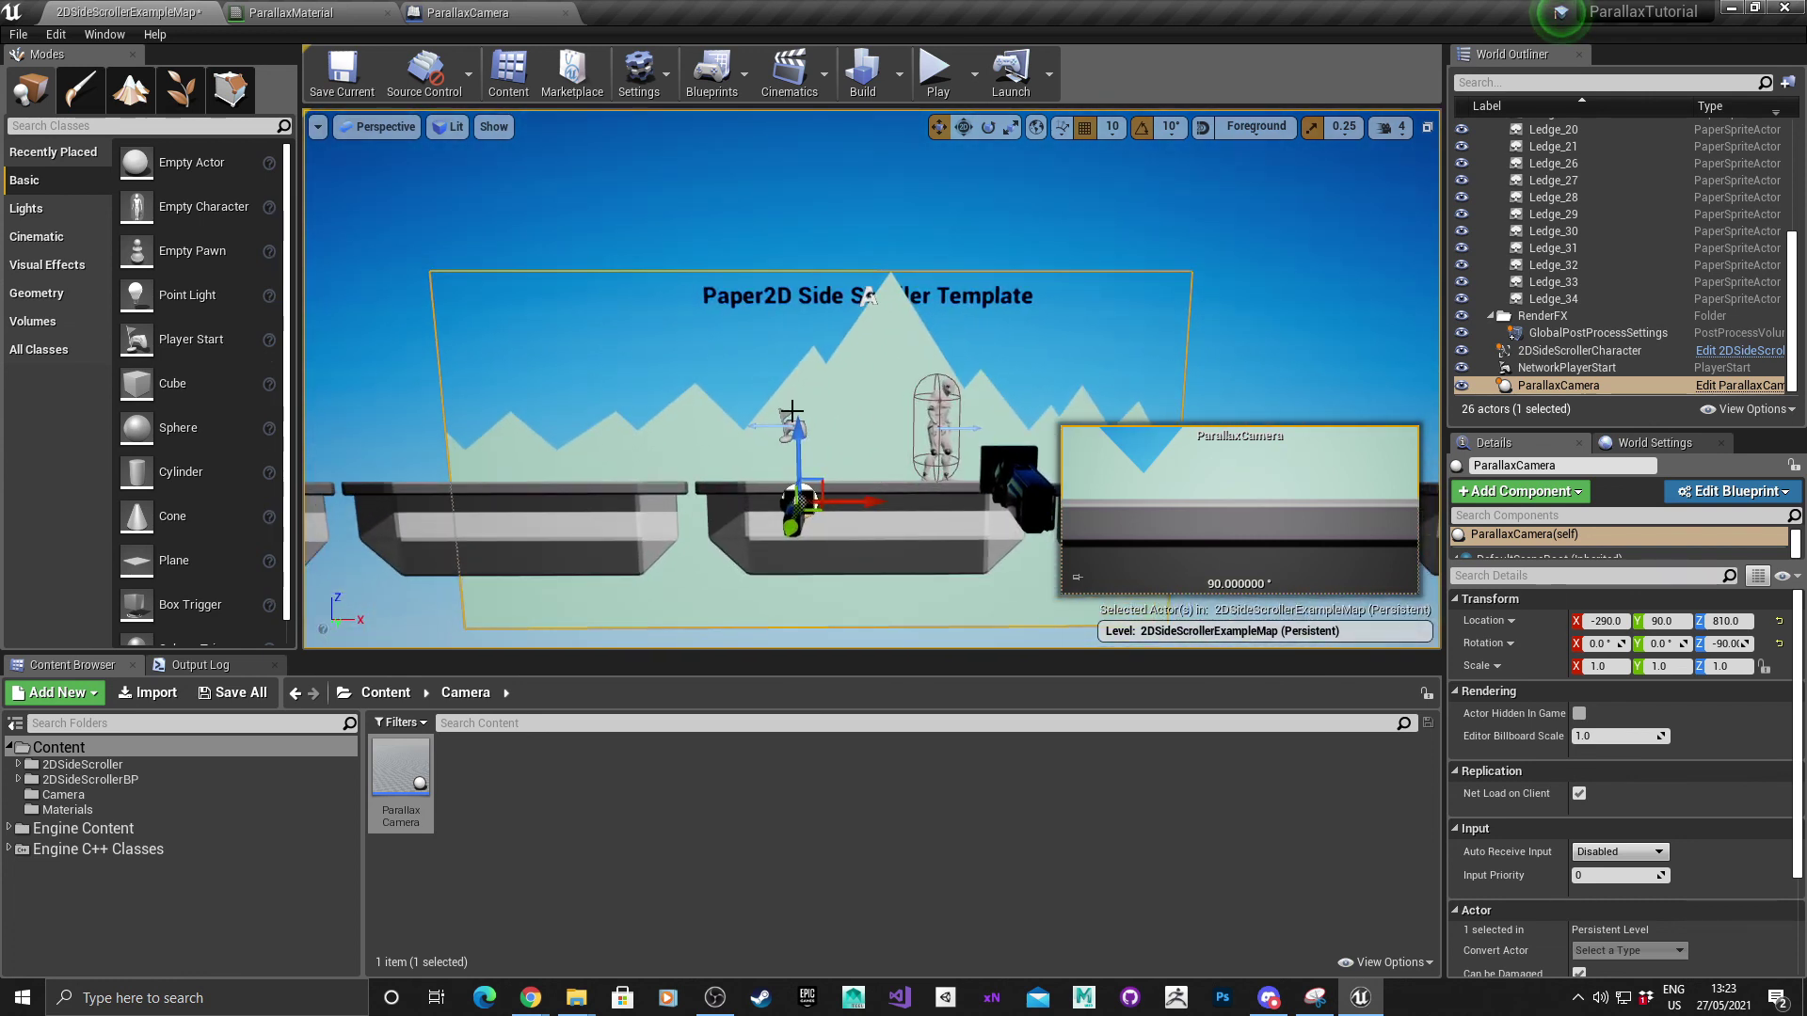